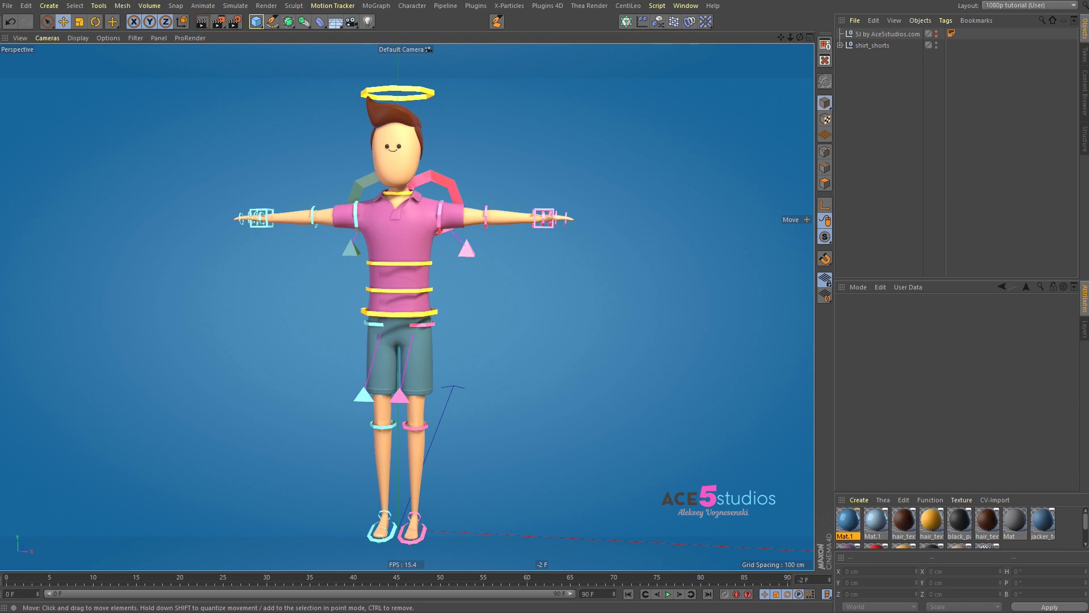
Test the left arm's IK by moving the left hand control inward and down, and undo the move.
left_click_drag(440, 216, 417, 292, "alt")
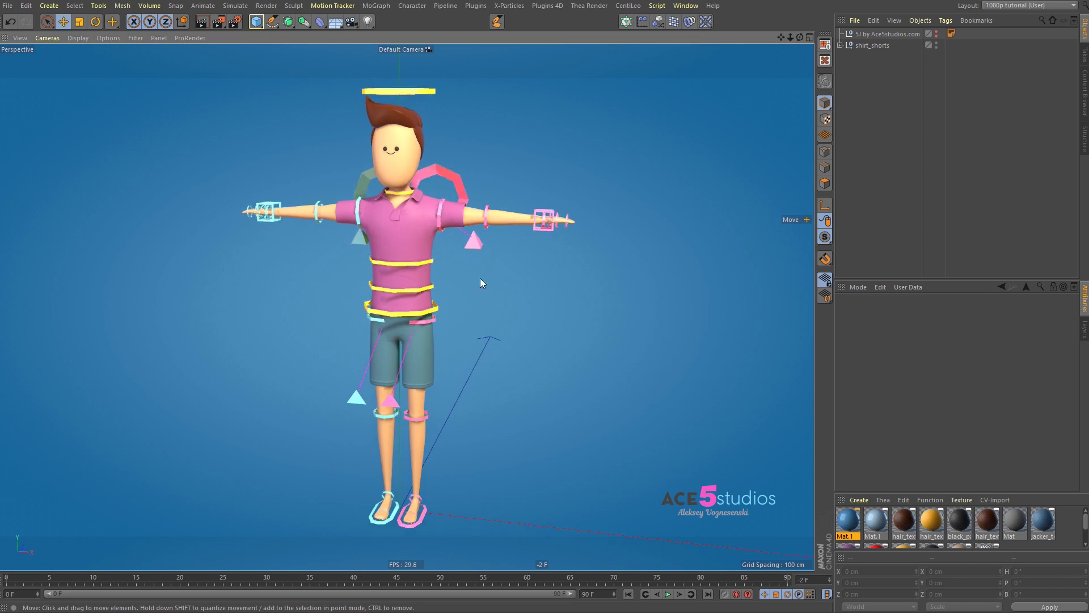
left_click(542, 224)
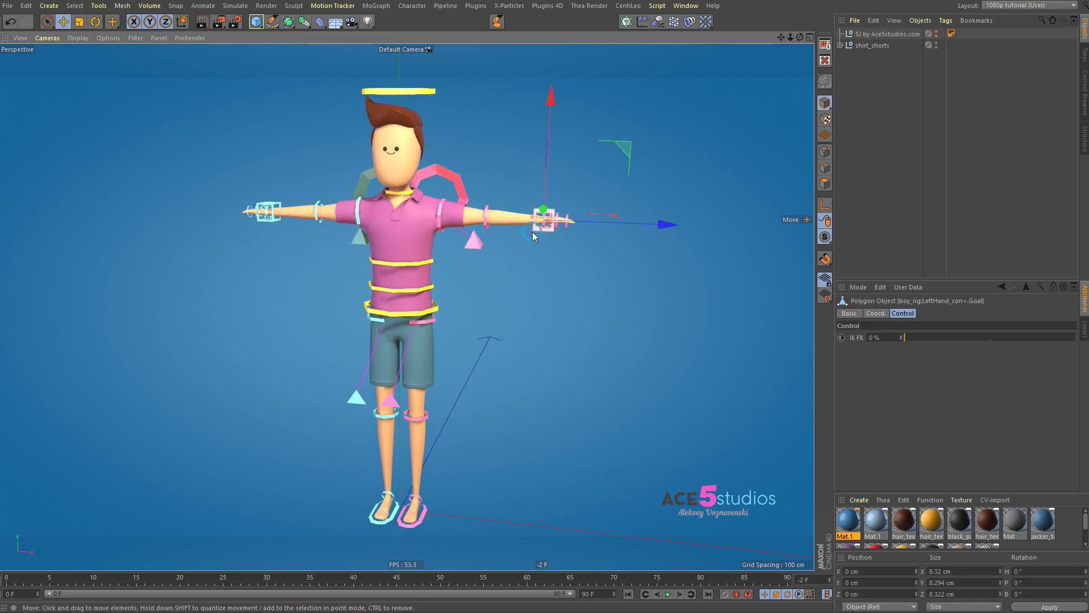
mouse_move(557, 233)
left_mouse_down()
mouse_move(542, 278)
mouse_move(557, 231)
left_mouse_up()
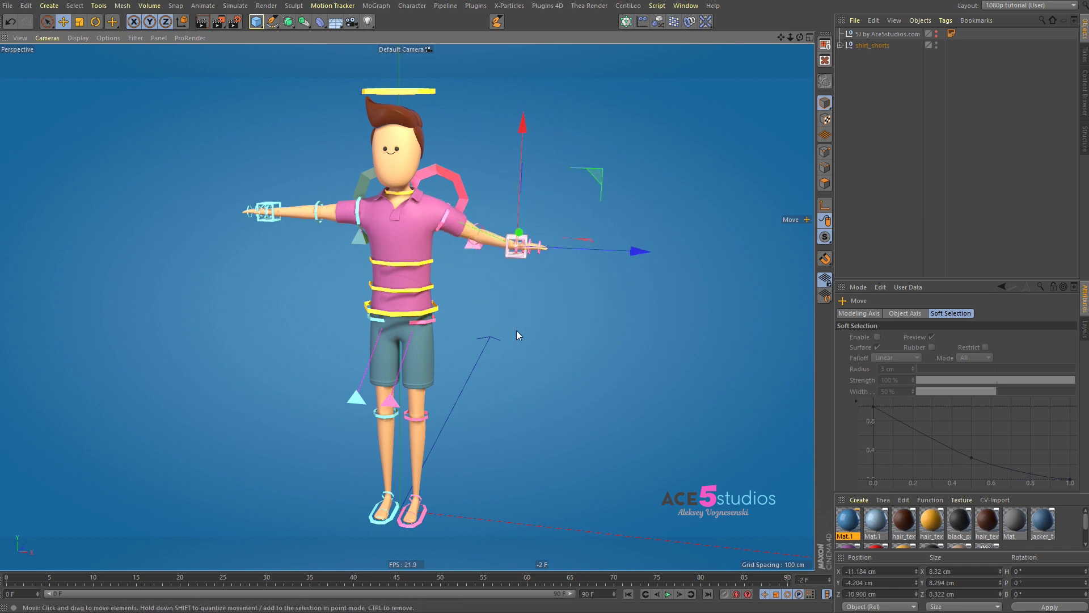
key("ctrl+z")
Set the left hand control's IK FK to 100% and move the control away from the hand.
left_click(533, 225)
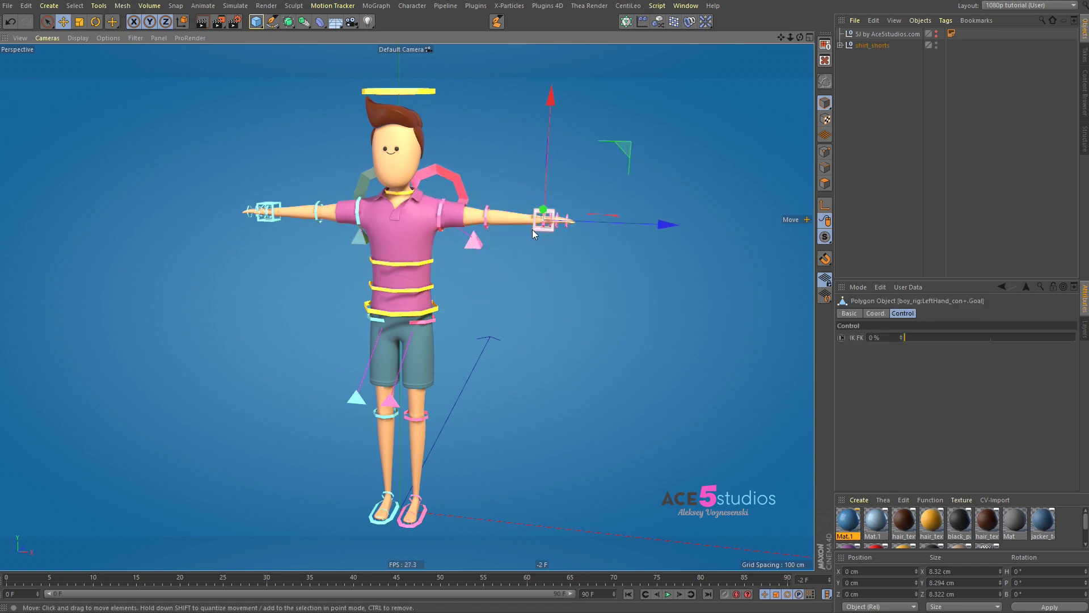
left_click(905, 313)
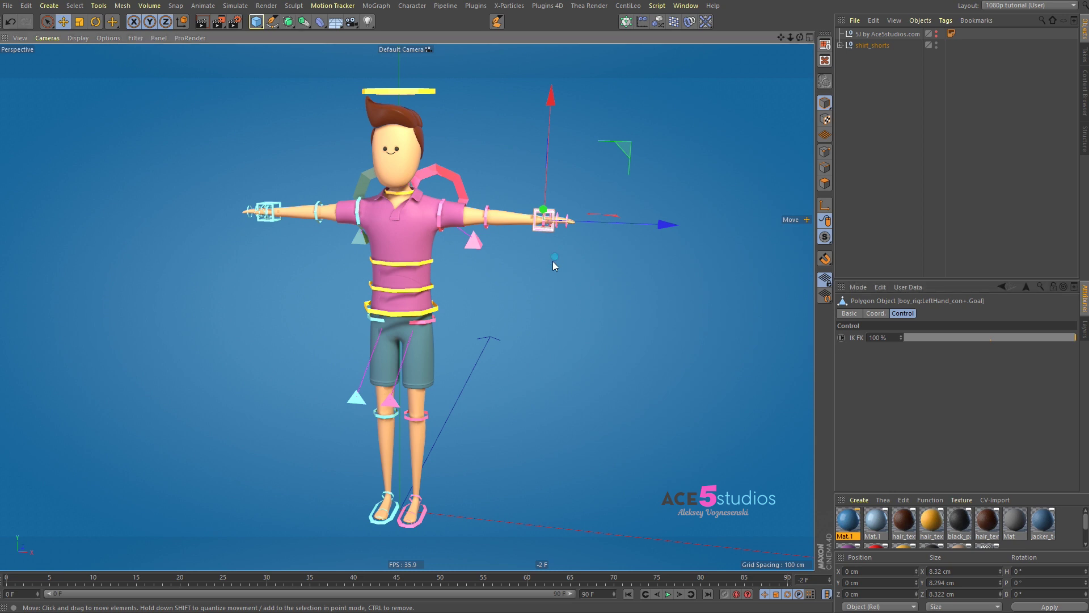
left_click_drag(553, 260, 664, 335)
Pose the left arm in FK by rotating its upper arm and forearm controls.
key("r")
left_click(445, 203)
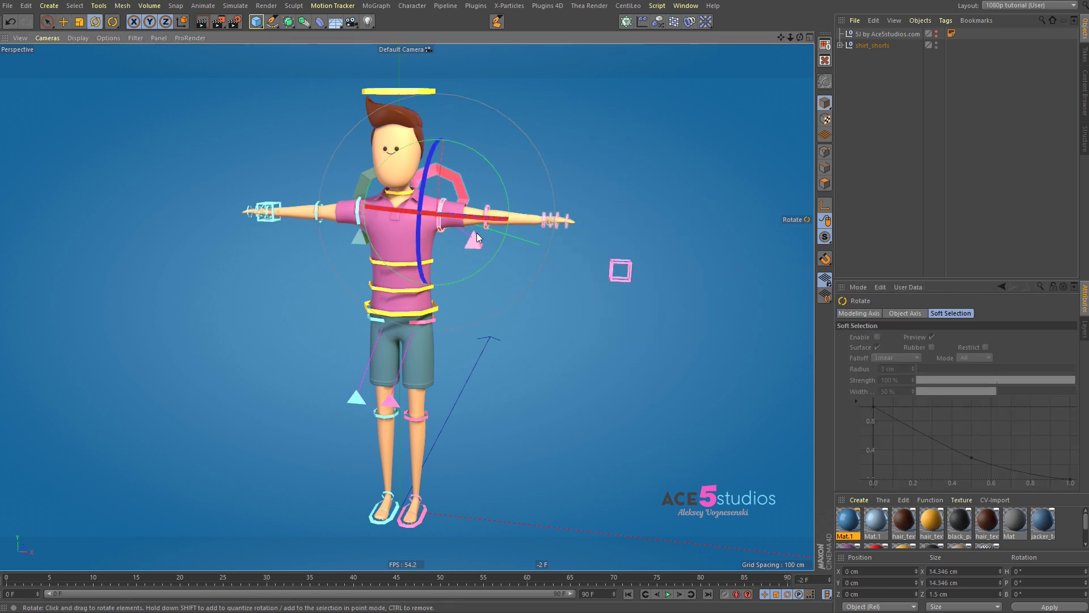
left_click(460, 207)
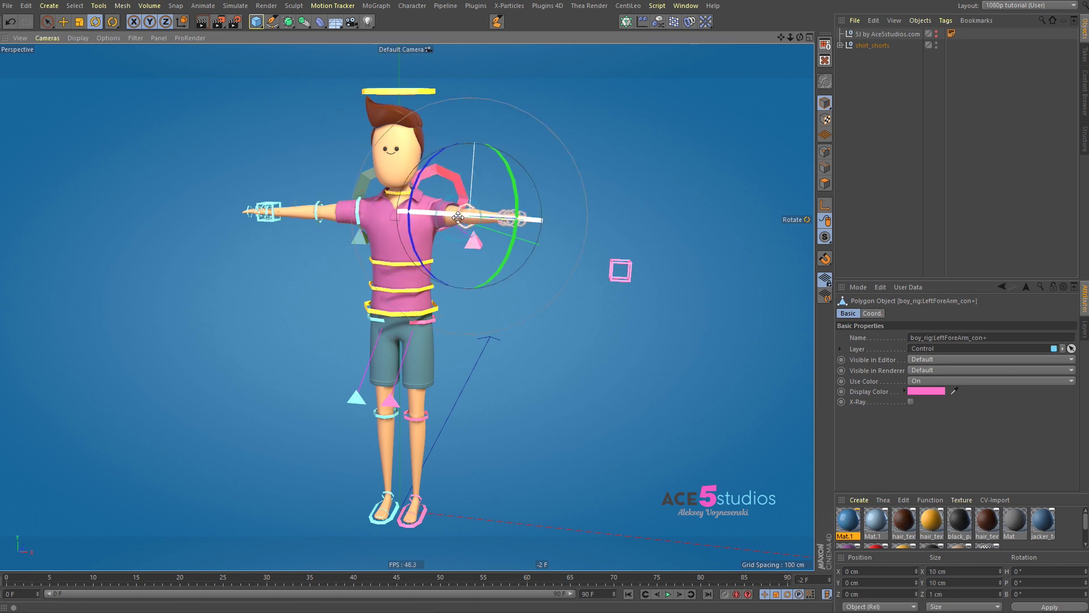
left_click_drag(490, 218, 435, 213)
left_click_drag(434, 204, 431, 295, "alt")
Undo the left arm's FK pose and hand control move, and set its IK FK to 0%.
key("ctrl+z")
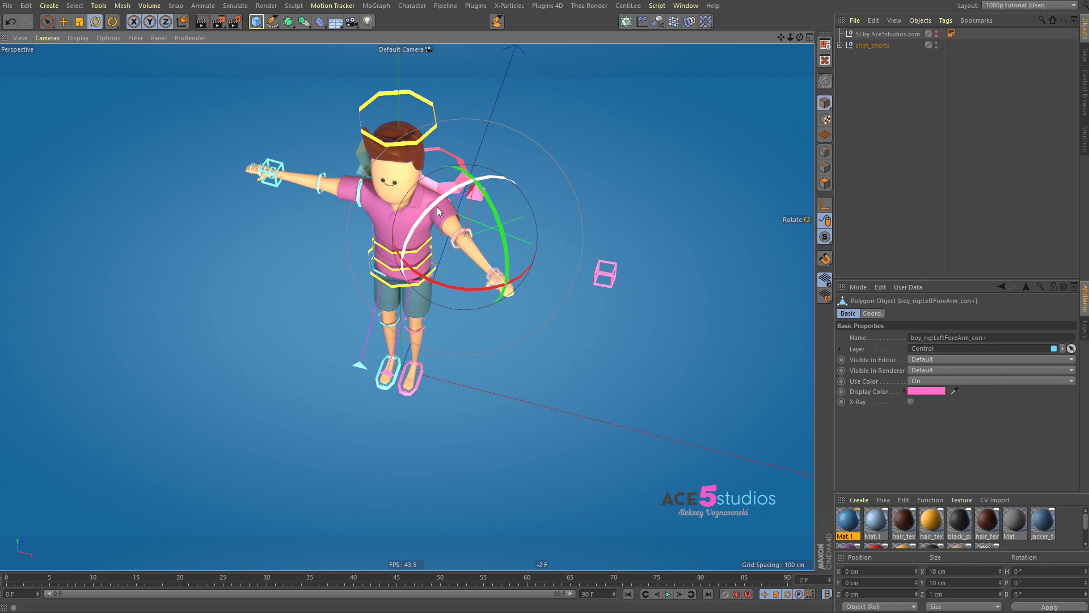
key("ctrl+z")
left_click(461, 194)
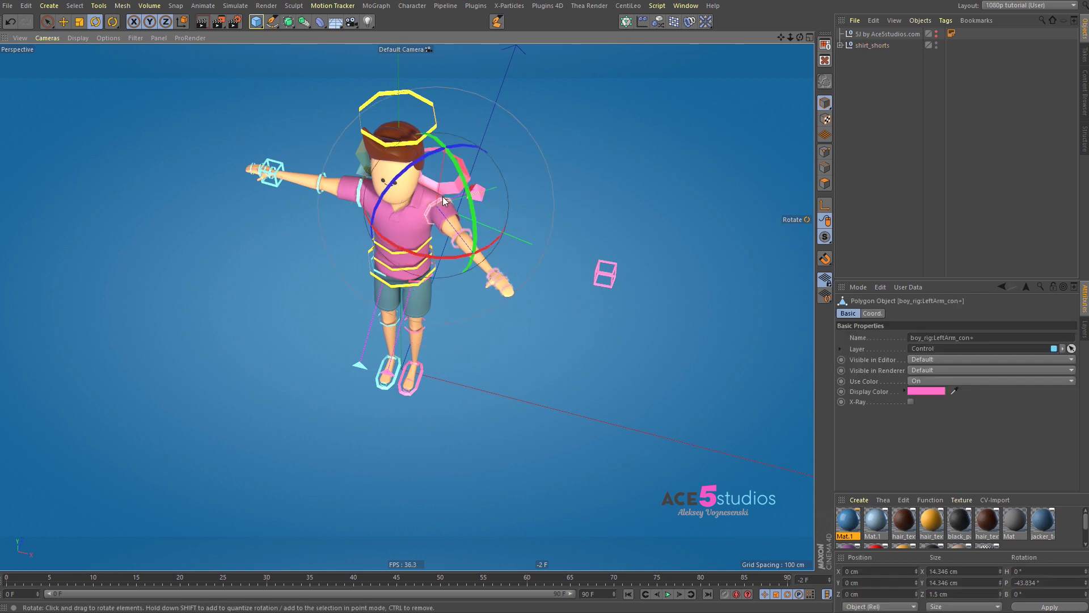
left_click(604, 271)
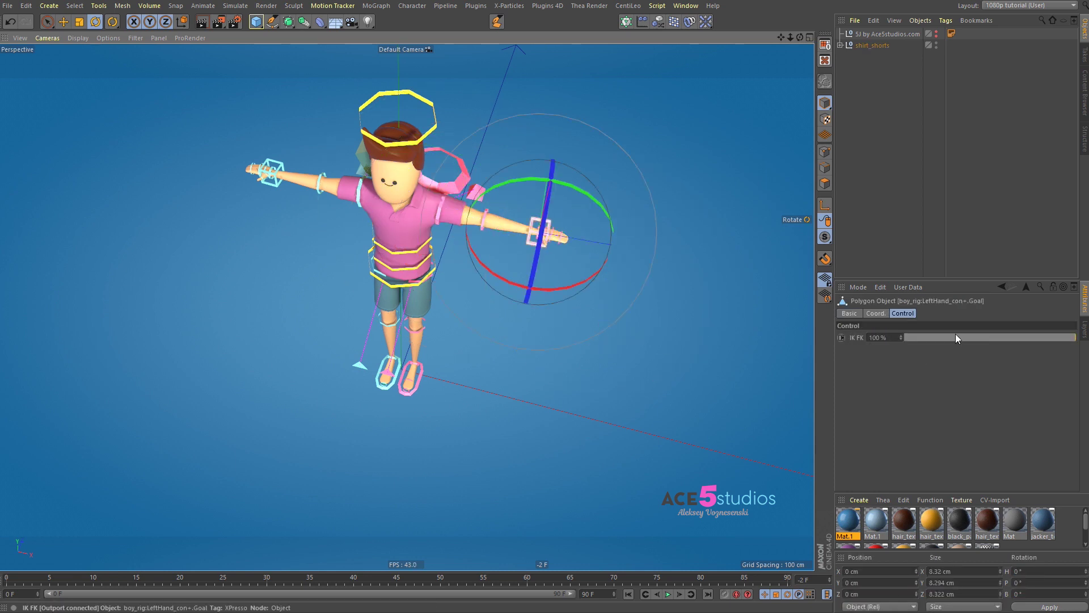
left_click_drag(493, 314, 466, 227, "alt")
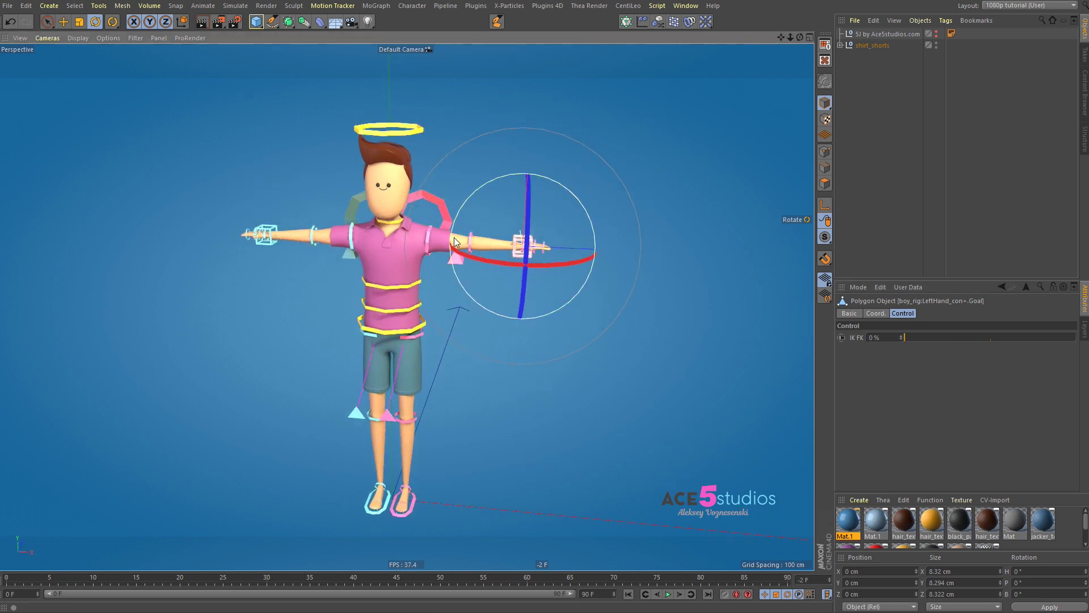
Switch to the joint chain project and select the chain's bones in the viewport, ending on Joint.1.
key("v")
mouse_move(462, 264)
left_click(464, 284)
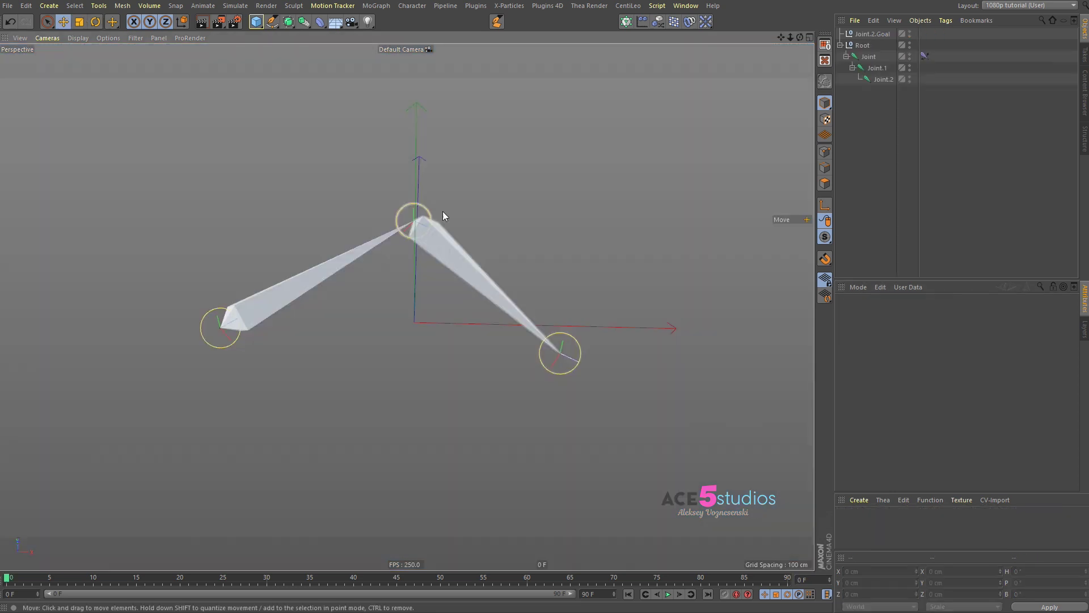
left_click(363, 274)
left_click(471, 266)
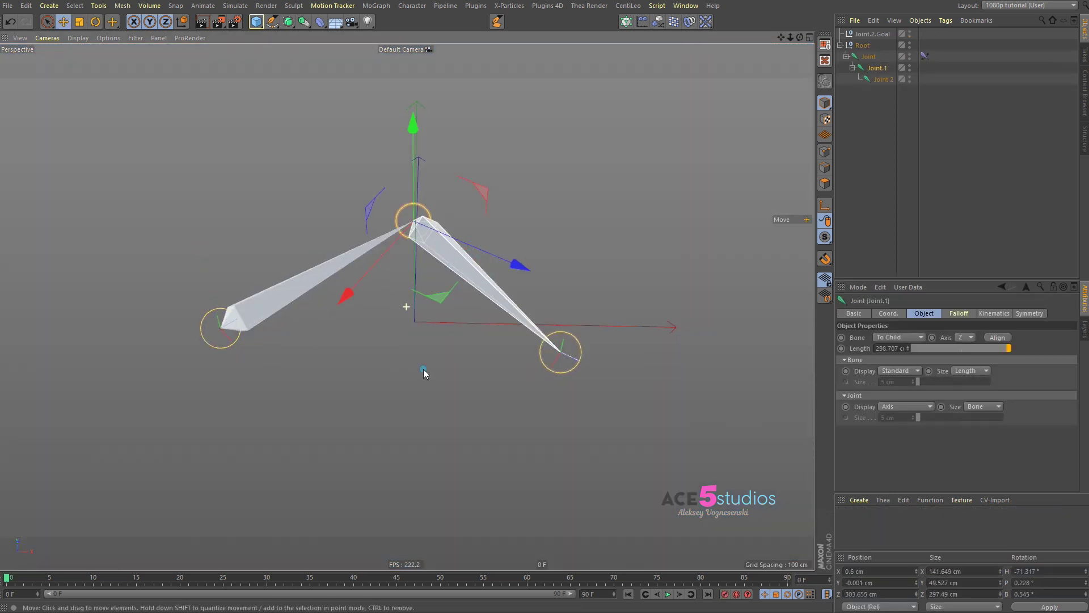
mouse_move(425, 369)
left_mouse_down("alt")
mouse_move(427, 262)
mouse_move(431, 349)
left_mouse_up("alt")
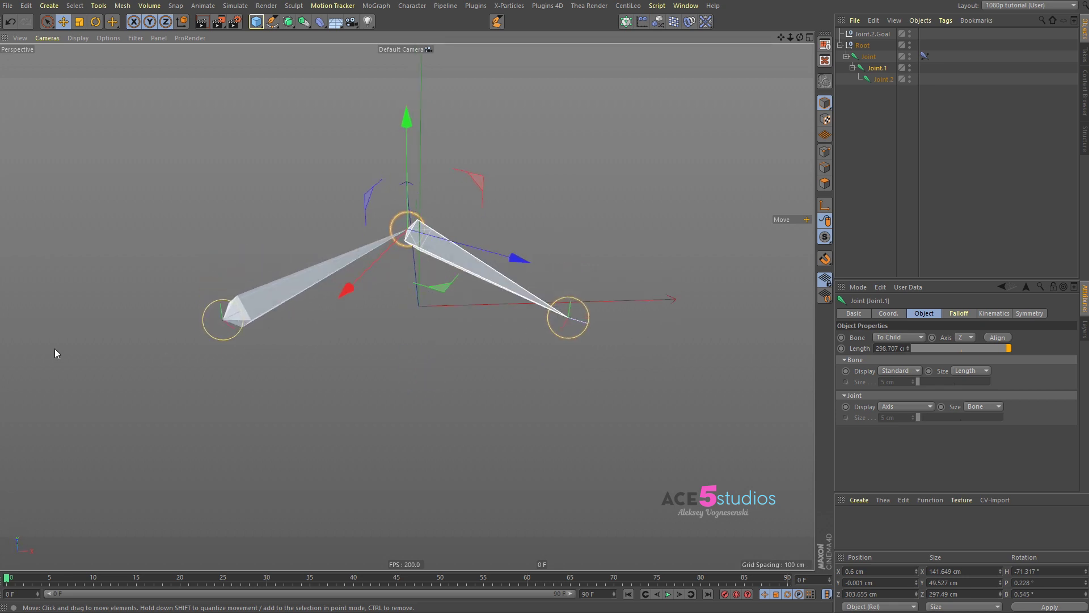
left_click_drag(453, 247, 453, 359, "alt")
Select the root Joint, Joint.1 and Joint.2 in turn to examine the chain's hierarchy with Rotate active.
left_click(572, 201)
left_click(224, 356)
key("r")
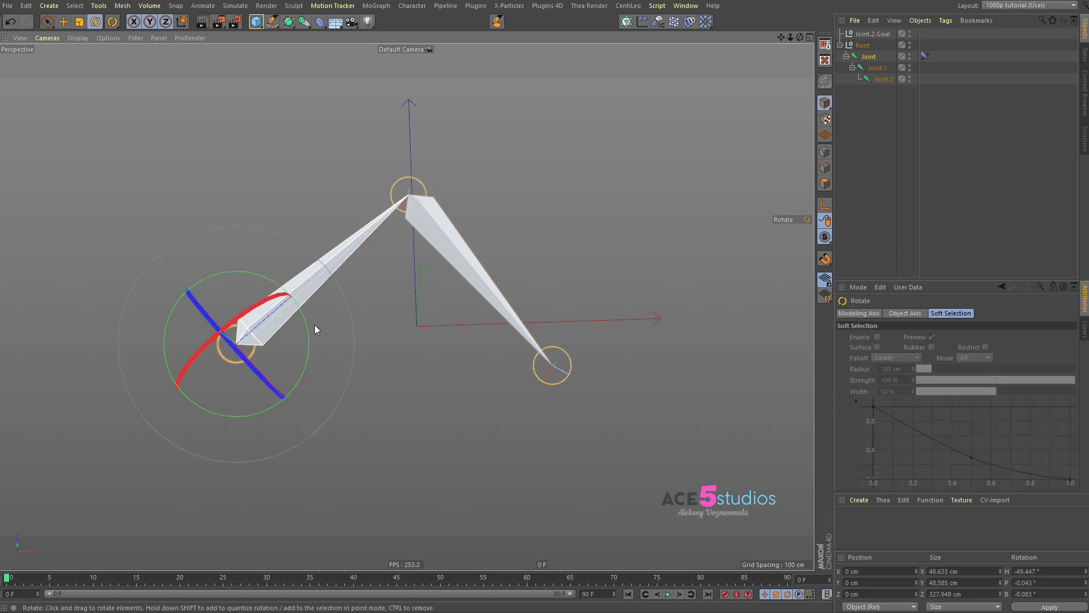
left_click(867, 57)
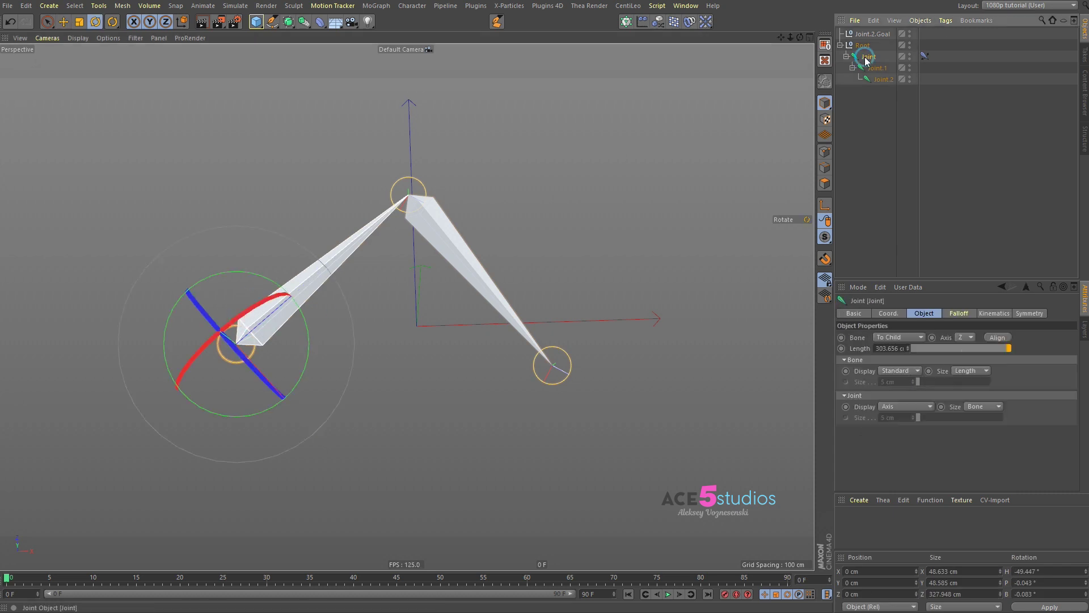
left_click(877, 68)
left_click(883, 80)
left_click(876, 68)
Rotate the root Joint to a steeper angle and swing Joint.1 slightly upward.
left_click(868, 56)
left_click_drag(314, 331, 294, 297)
left_click(874, 68)
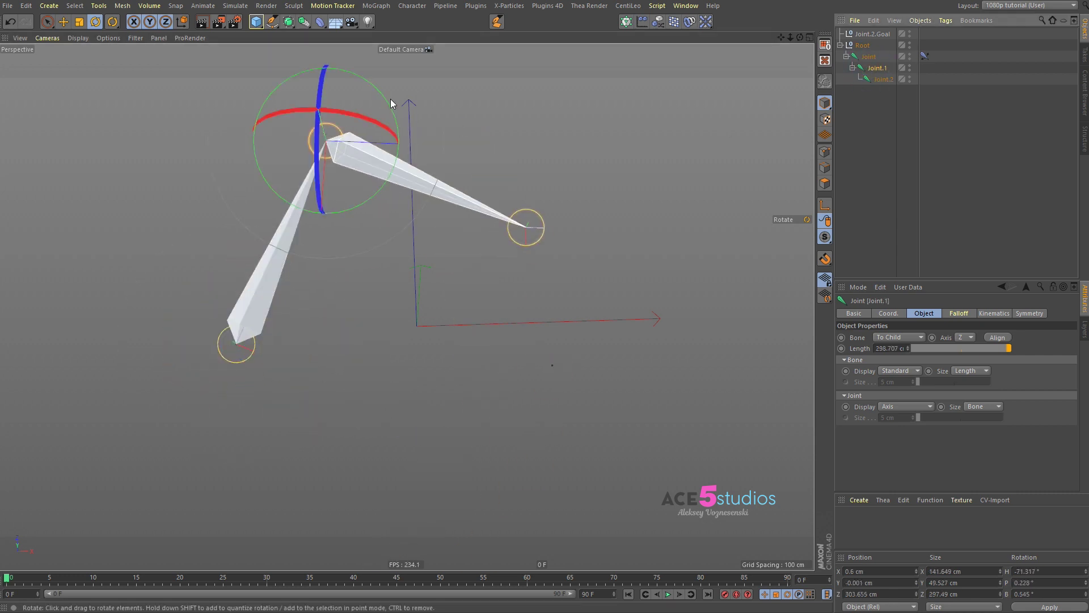
left_click_drag(390, 103, 413, 83)
Rotate Joint.2 to a heading of about -15.6° and move it down toward the floor axis.
left_click(870, 77)
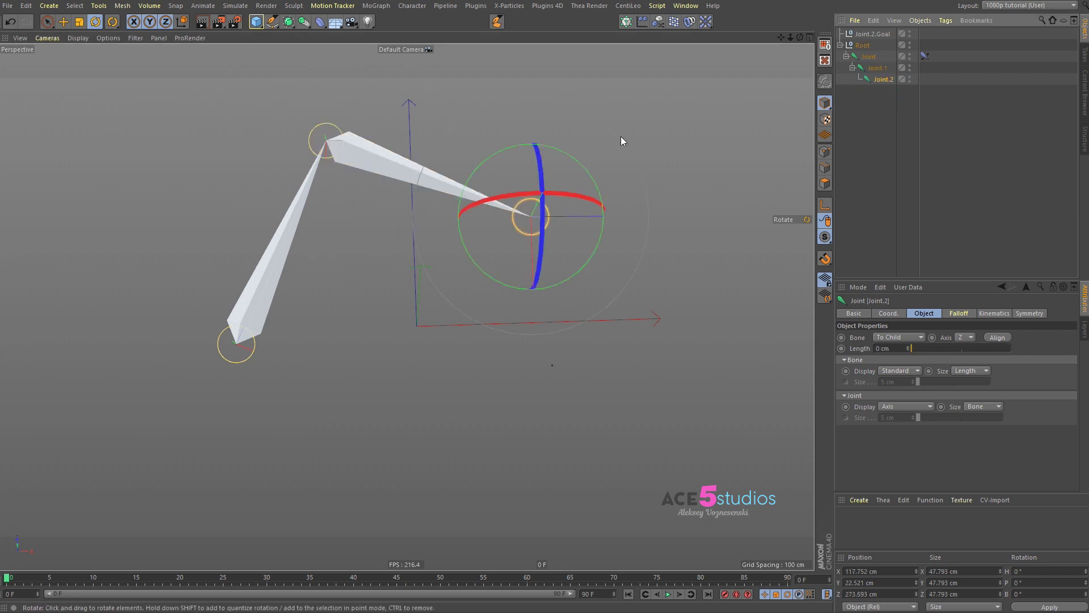
mouse_move(585, 166)
left_mouse_down()
mouse_move(576, 224)
mouse_move(572, 169)
left_mouse_up()
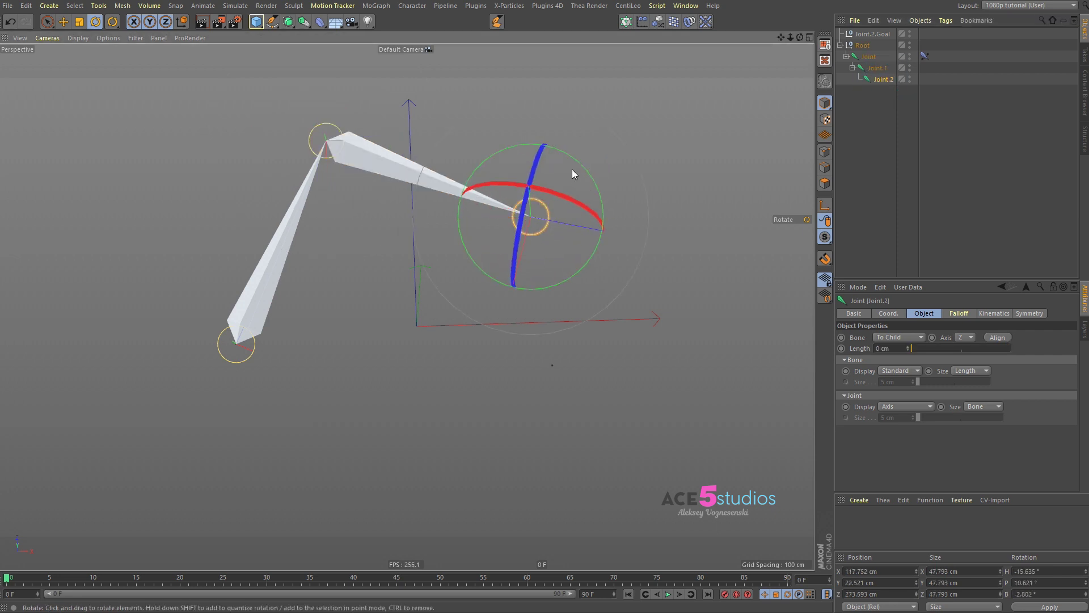
key("e")
left_click_drag(531, 289, 494, 377)
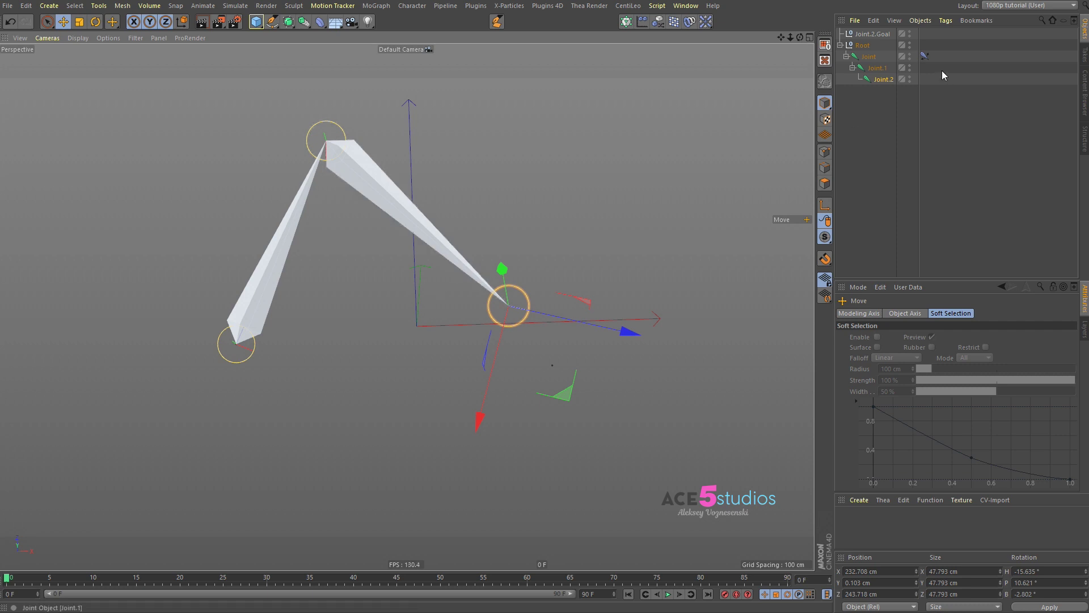
Rotate the root Joint downward and rotate Joint.1 to a heading of about -29.7°.
left_click(282, 233)
key("r")
left_click_drag(348, 205, 361, 254)
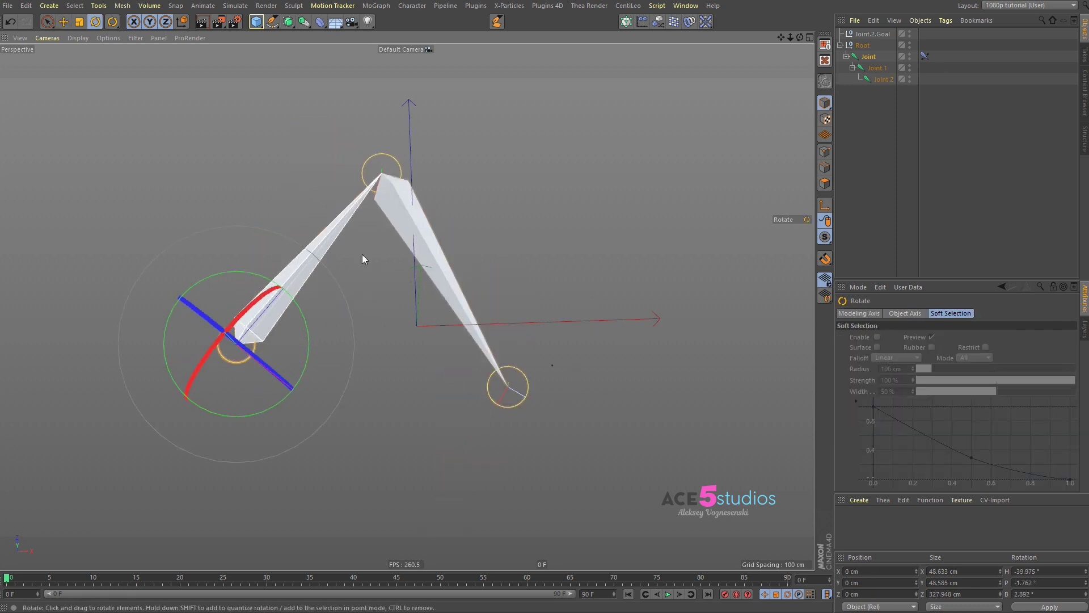
left_click(460, 294)
key("r")
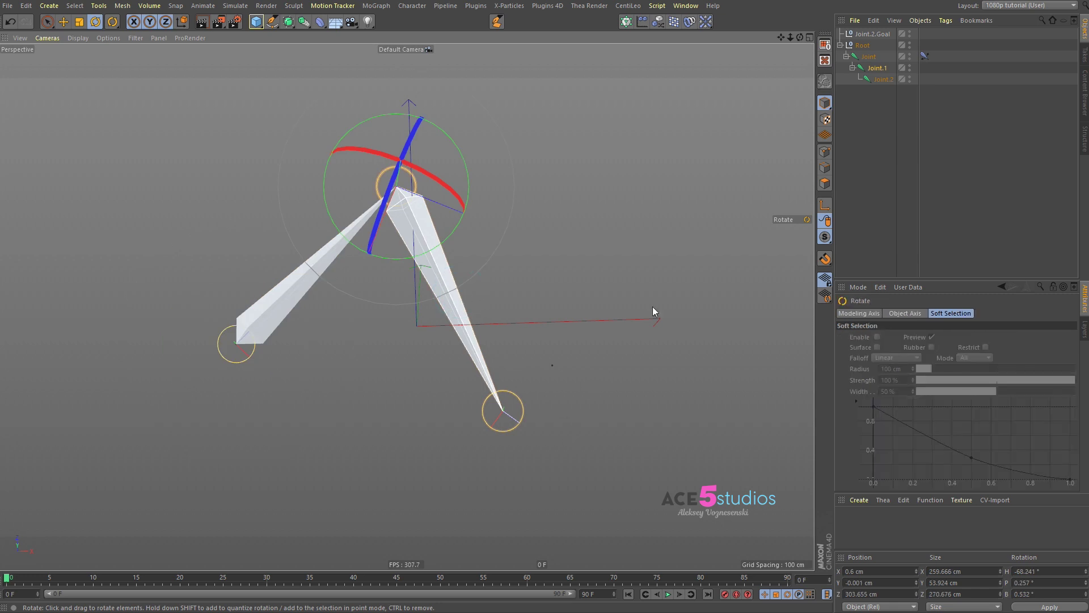
left_click_drag(445, 240, 481, 202)
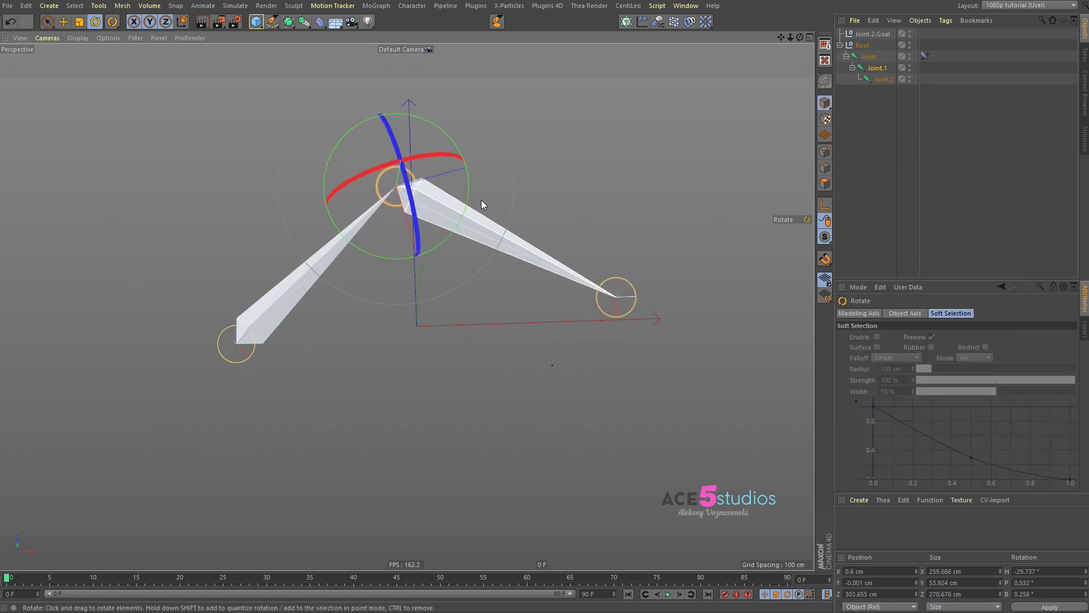
Enable Use IK on the chain's IK tag and move Joint.2.Goal to about X 174.9, Y 32.1, Z -14.3 cm.
left_click(925, 56)
left_click(895, 338)
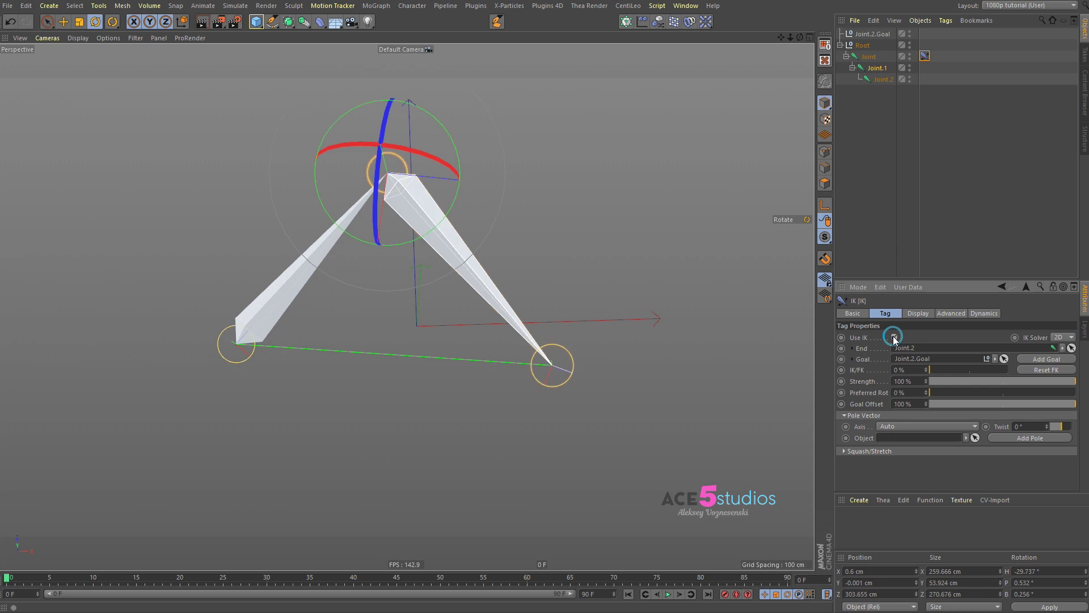
left_click(873, 34)
key("e")
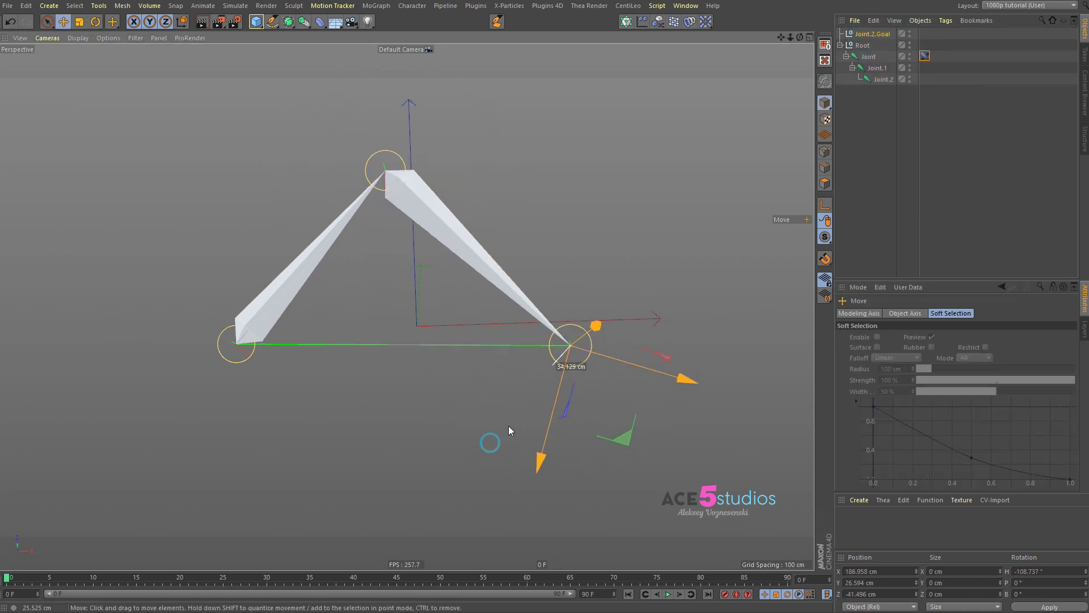
left_click_drag(508, 425, 487, 412)
Move the root Joint slightly, and move Joint.2.Goal to about X 249.2, Y 28.9, Z -32.2 cm.
left_click(865, 57)
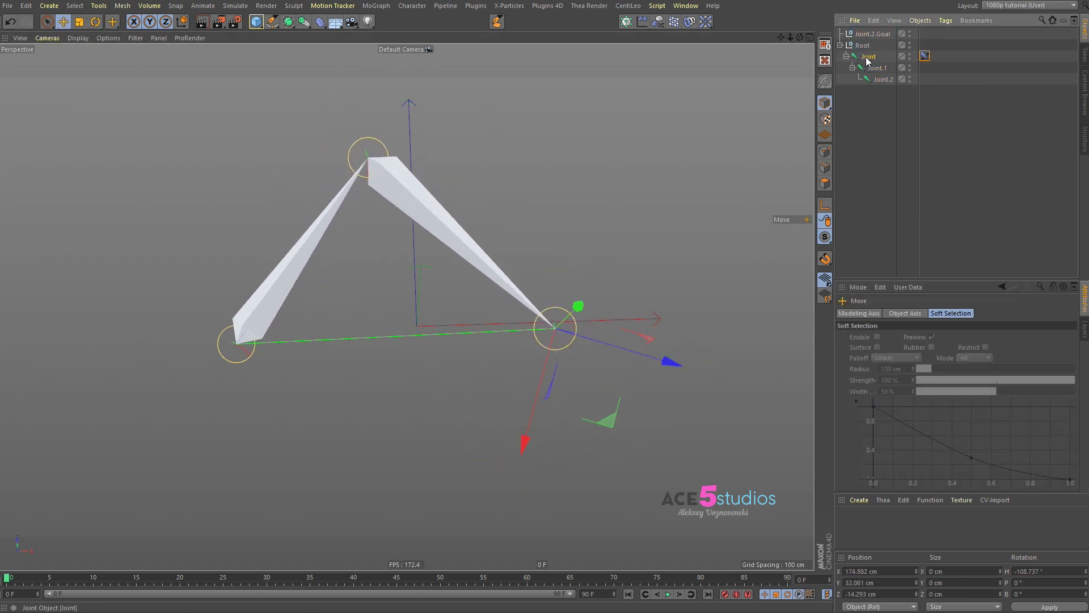
key("e")
left_click_drag(347, 374, 374, 388)
left_click(875, 37)
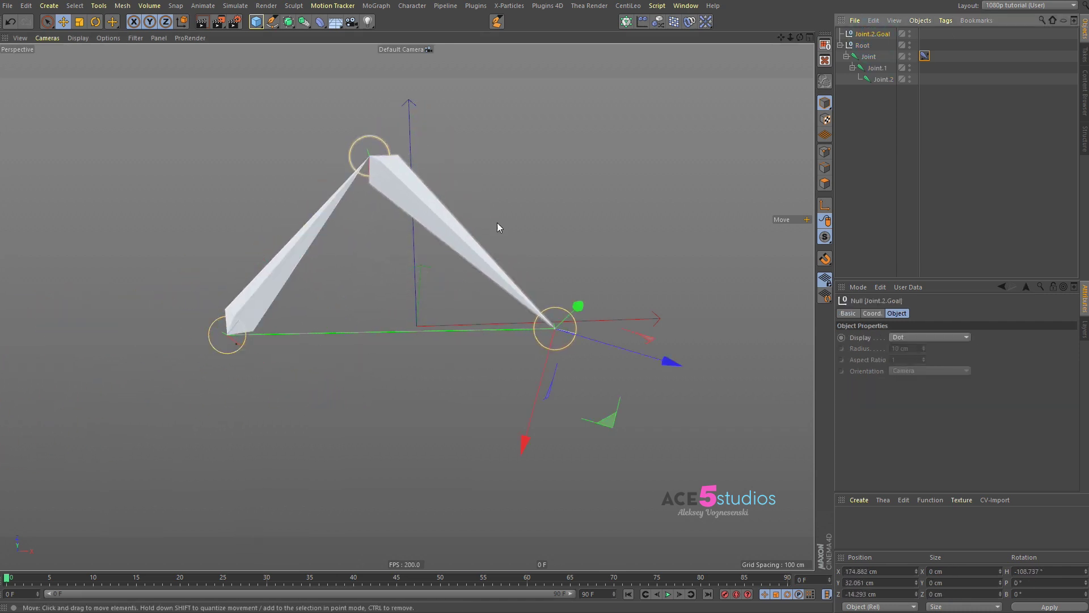
left_click_drag(603, 392, 665, 409)
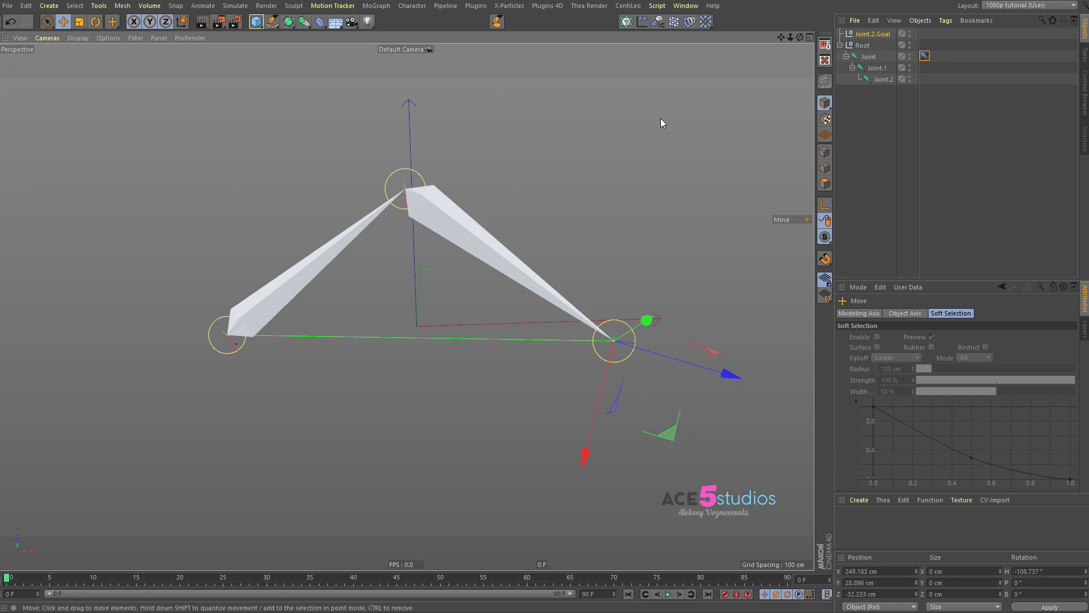
Switch back to the character rig project, set it to Model mode and clear the selection.
key("v")
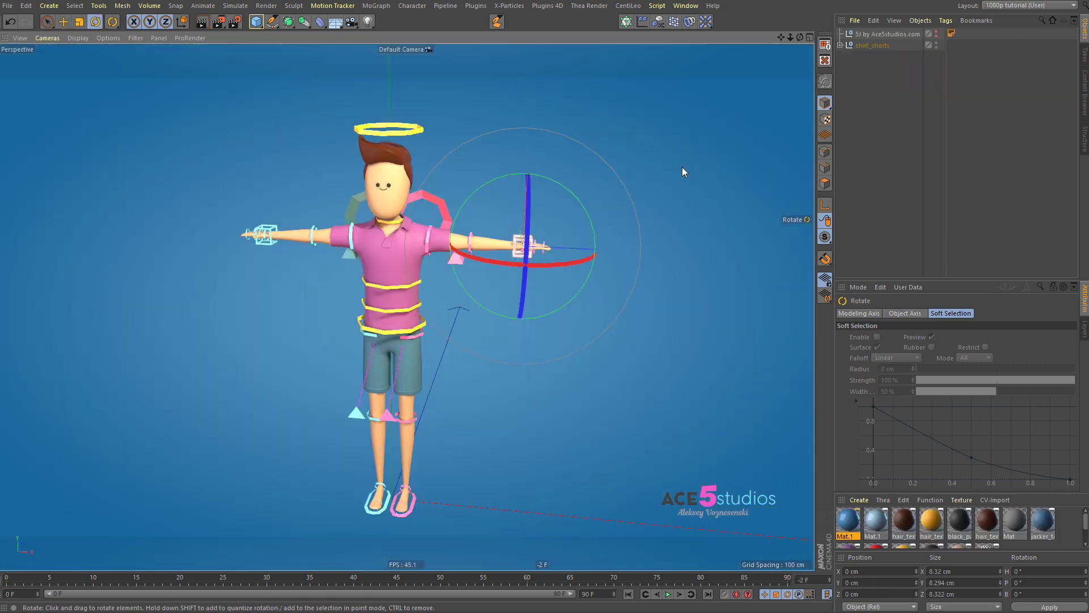
left_click(825, 119)
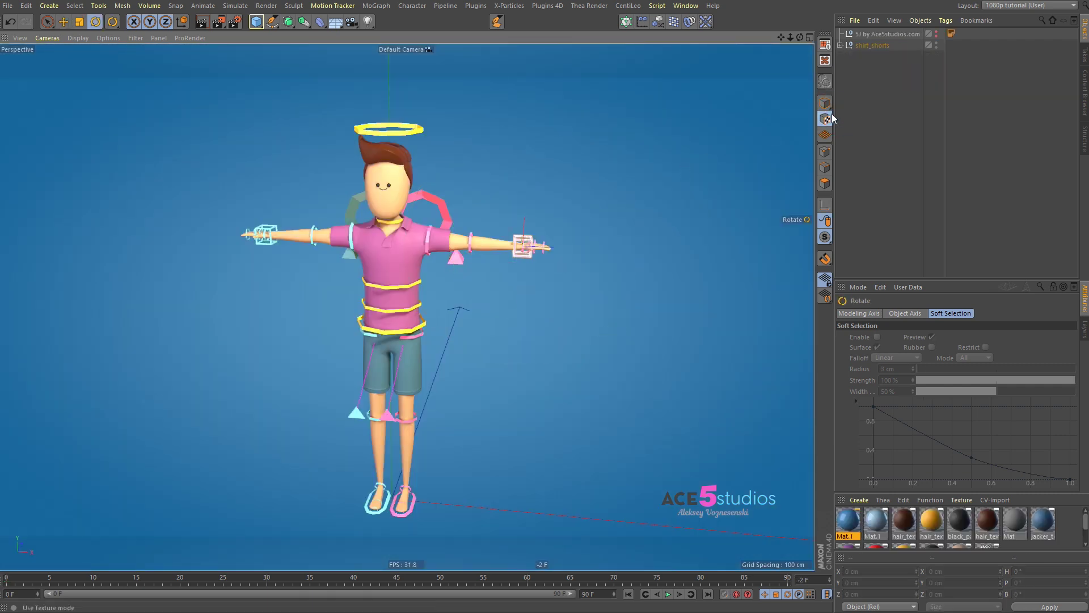
left_click(822, 102)
left_click(850, 114)
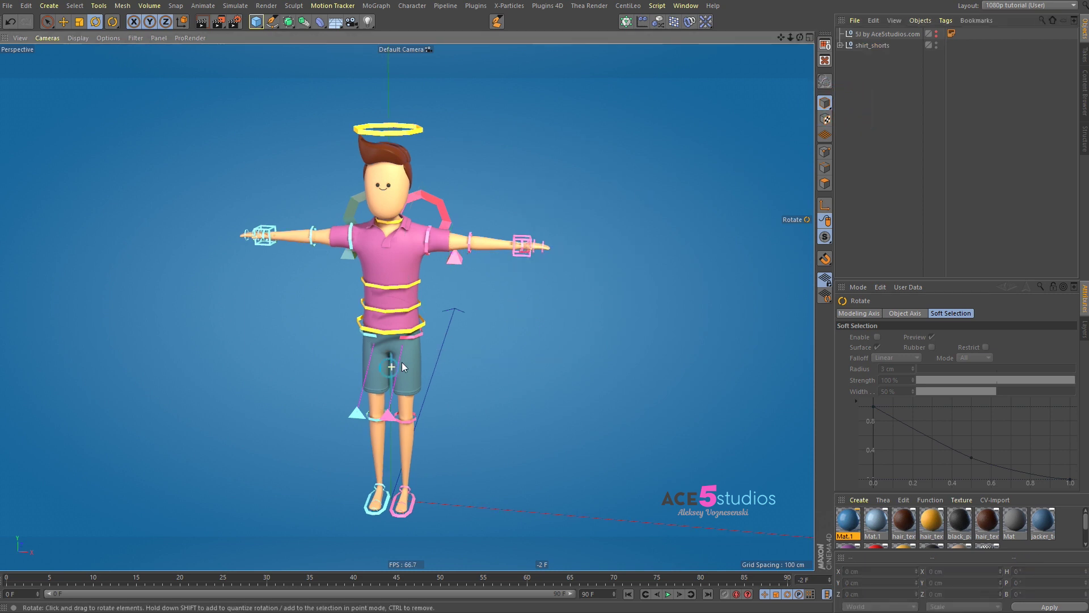
Test the leg IK by lowering the hip control about 21.9 cm, and undo the move.
left_click_drag(402, 362, 447, 334, "alt")
middle_click_drag(389, 455, 392, 402, "alt")
right_click_drag(397, 447, 438, 490, "alt")
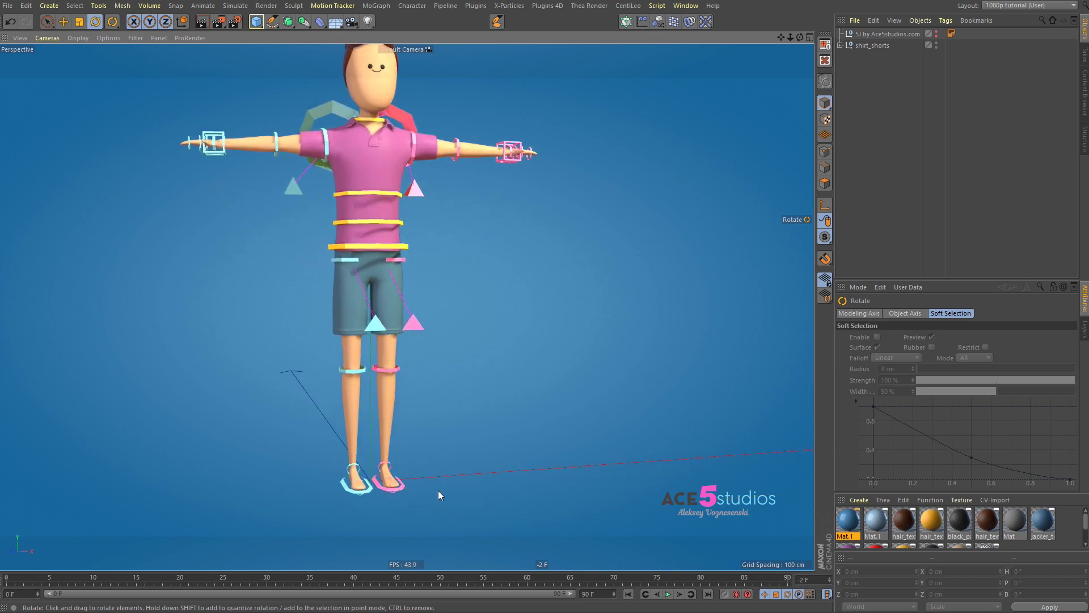
left_click(397, 243)
key("e")
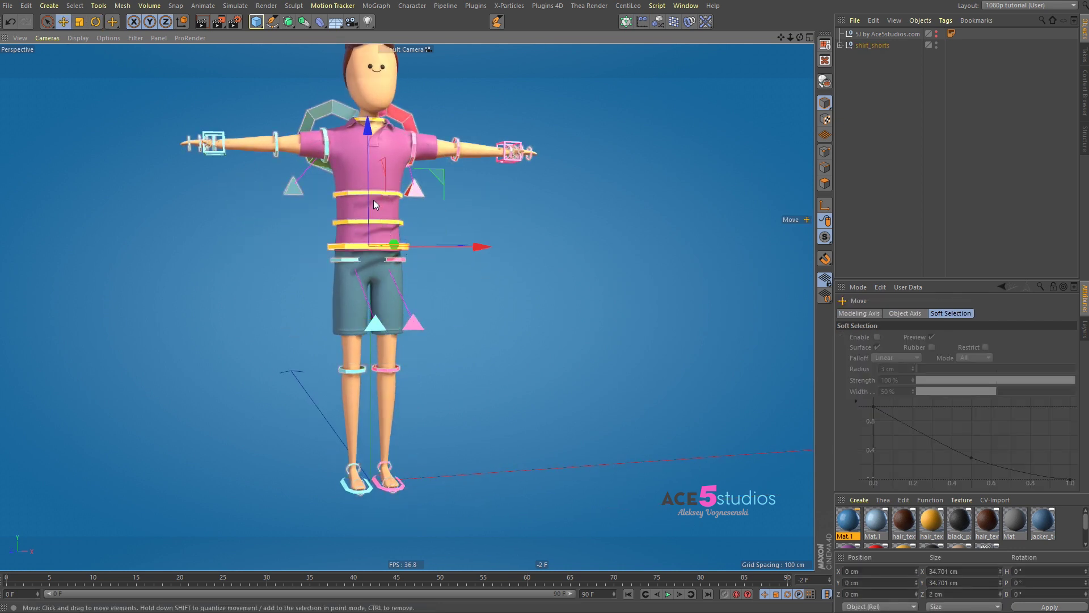
left_click_drag(370, 187, 471, 396)
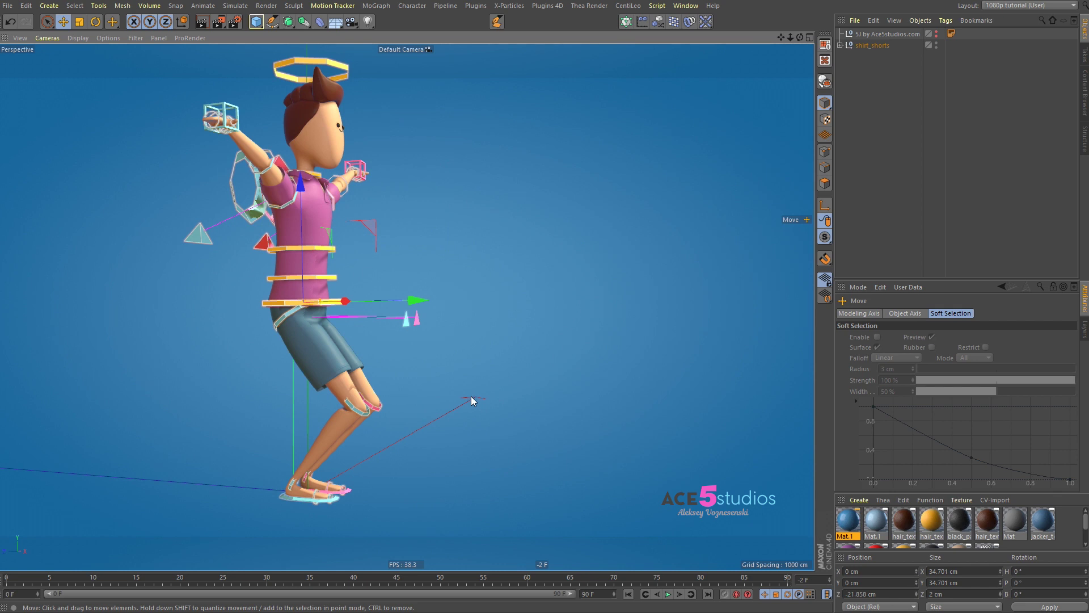
key("ctrl+z")
Select both leg IK controls and slide their IK FK value to the FK end.
left_click(294, 503)
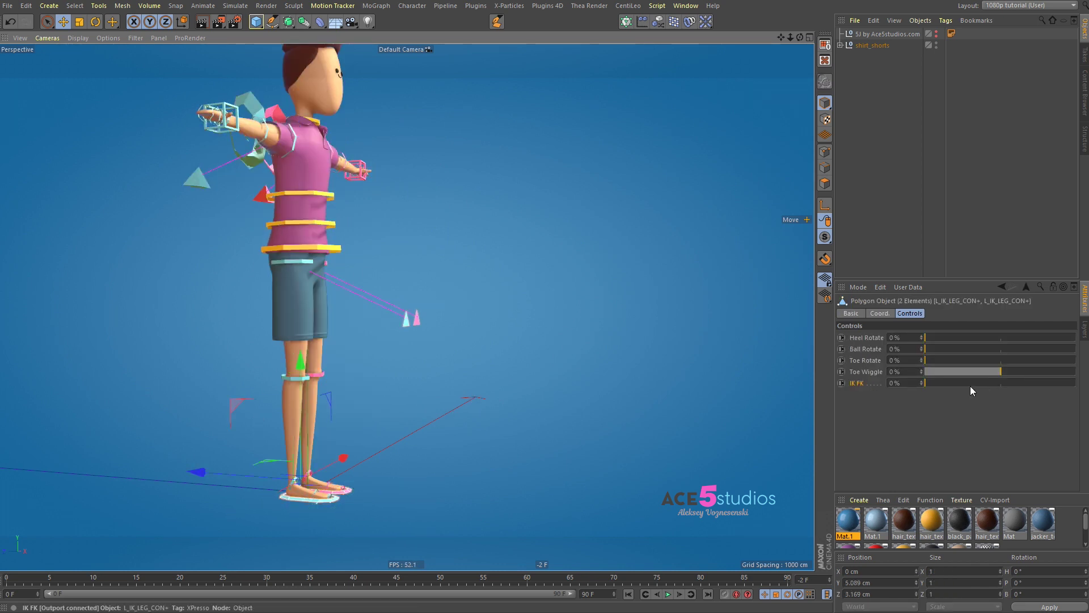
left_click_drag(964, 384, 1076, 384)
left_click(411, 228)
Select the hip control in a side view and set a keyframe for it at frame 0.
left_click(340, 247)
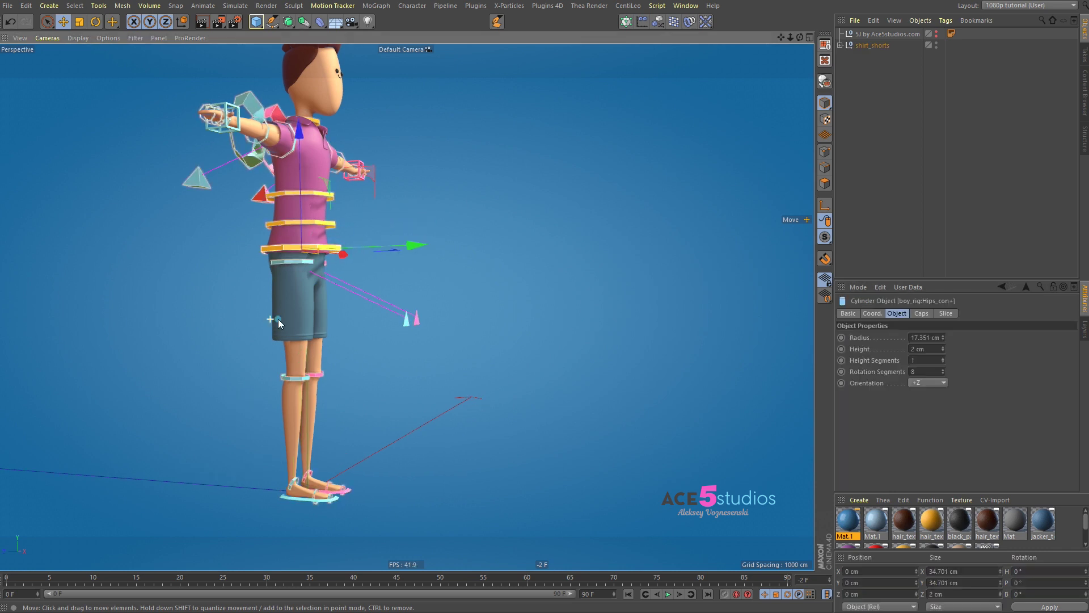
left_click_drag(278, 319, 288, 318, "alt")
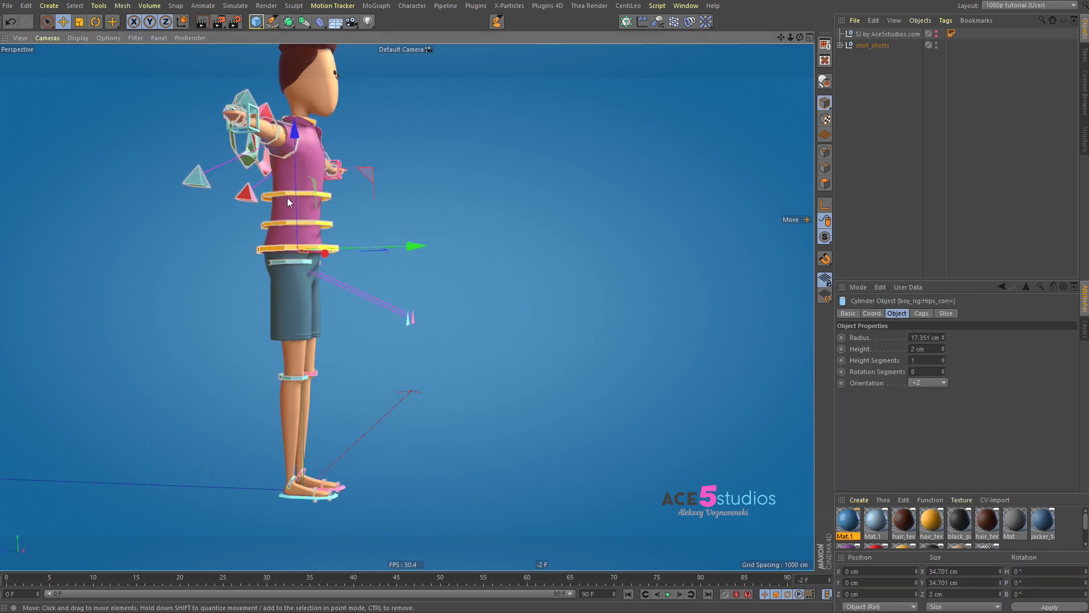
key("e")
left_click(7, 578)
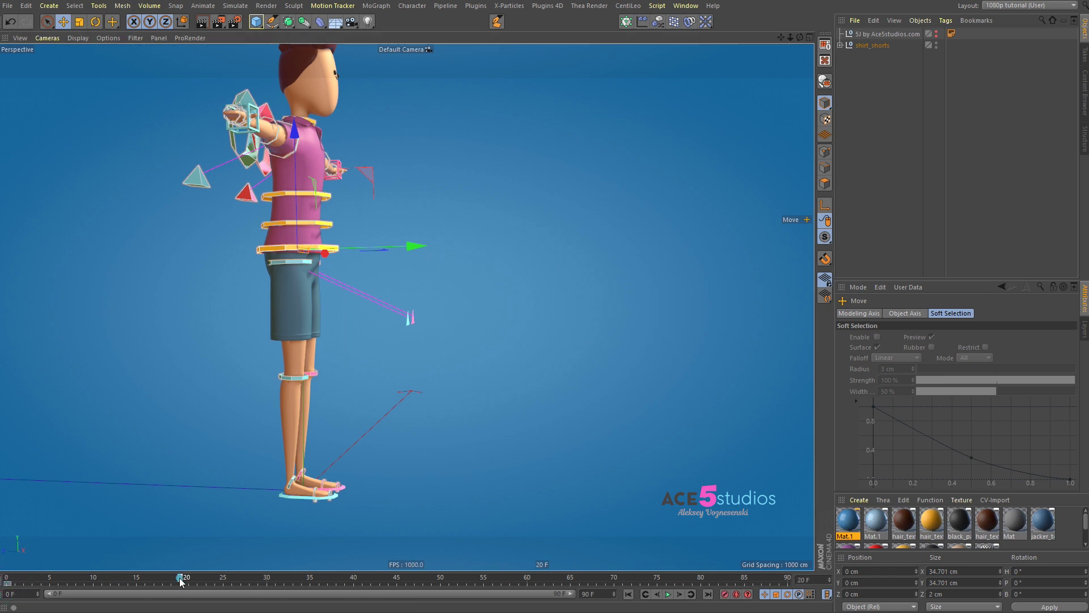
At frame 20, lower the hip control about 34.5 cm and scrub back to frame 0.
left_click(180, 579)
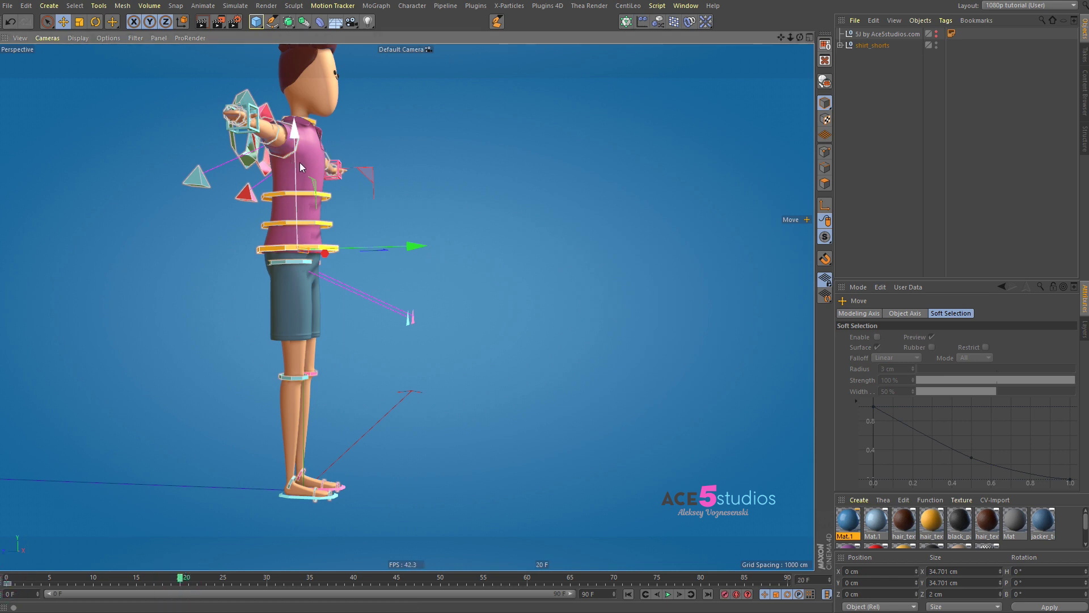
left_click_drag(298, 163, 300, 259)
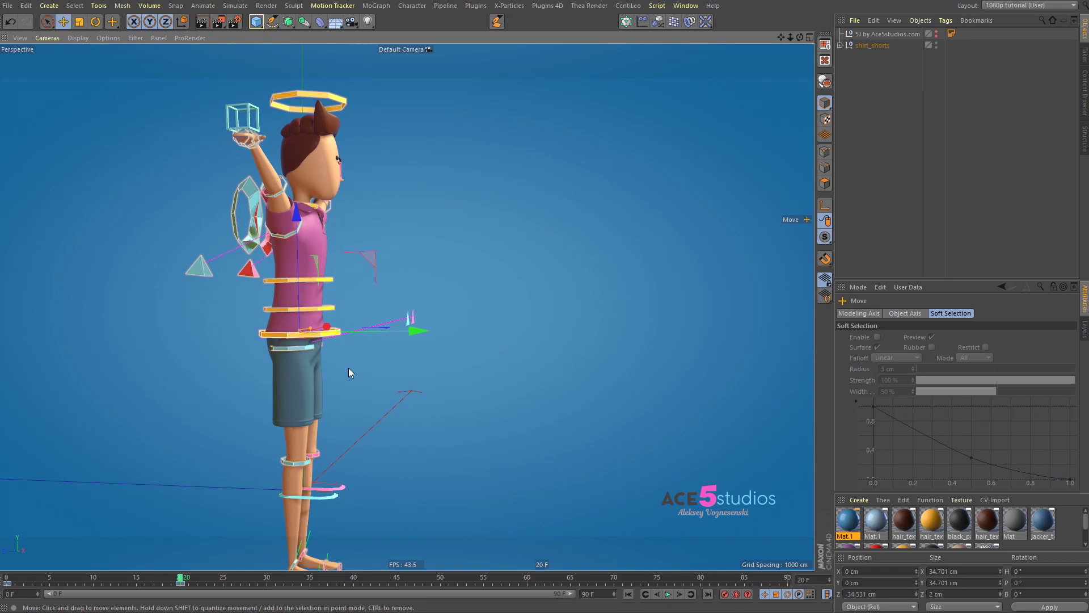
left_click_drag(176, 579, 6, 579)
At frame 0, select both upper-leg FK controls together with all their child controls.
left_click(278, 263)
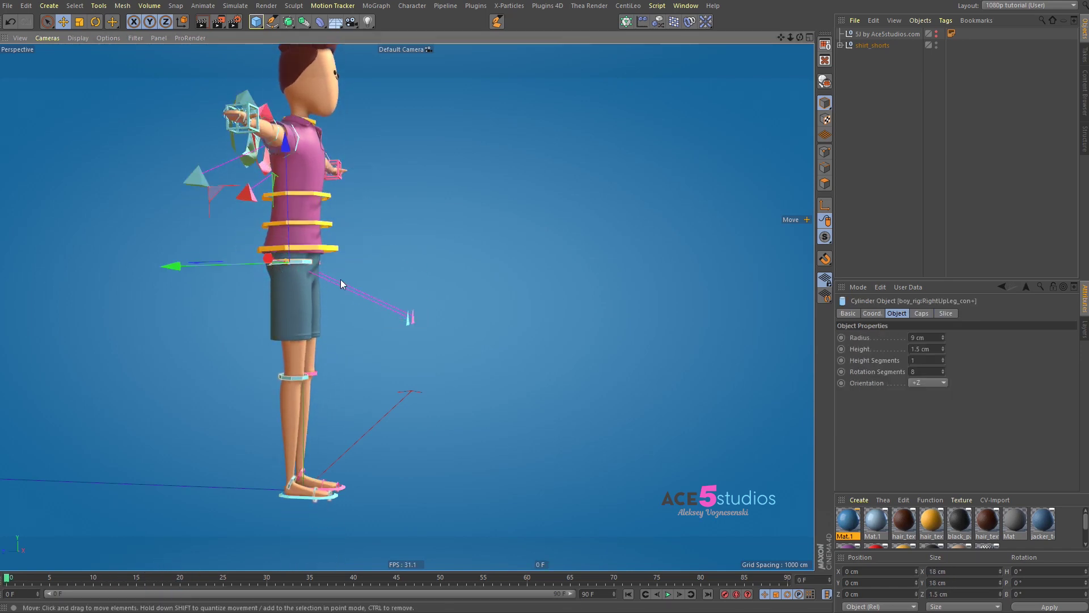
left_click_drag(340, 279, 257, 287, "alt")
left_click(328, 261, "shift")
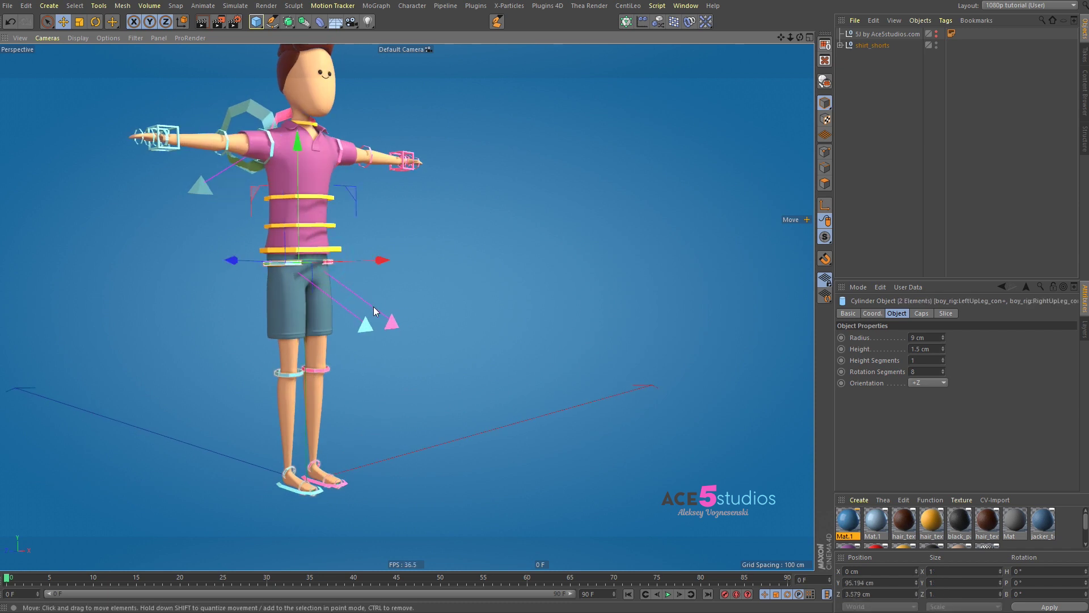
key("shift+Down")
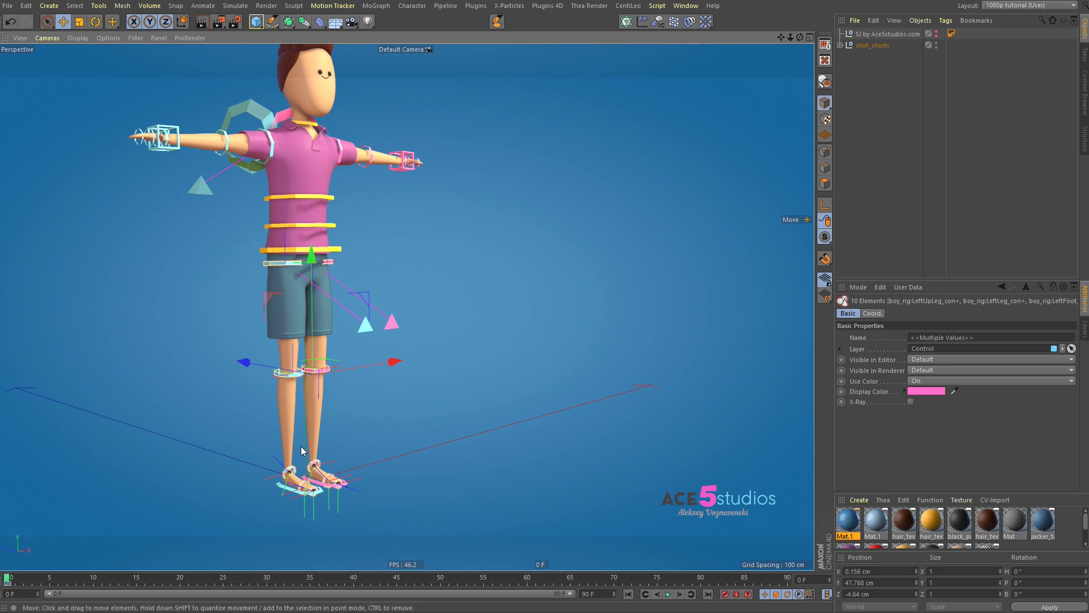
left_click_drag(301, 451, 391, 417, "alt")
At frame 20, rotate both upper-leg controls forward and both lower-leg controls backward to bend the knees.
left_click_drag(126, 579, 179, 578)
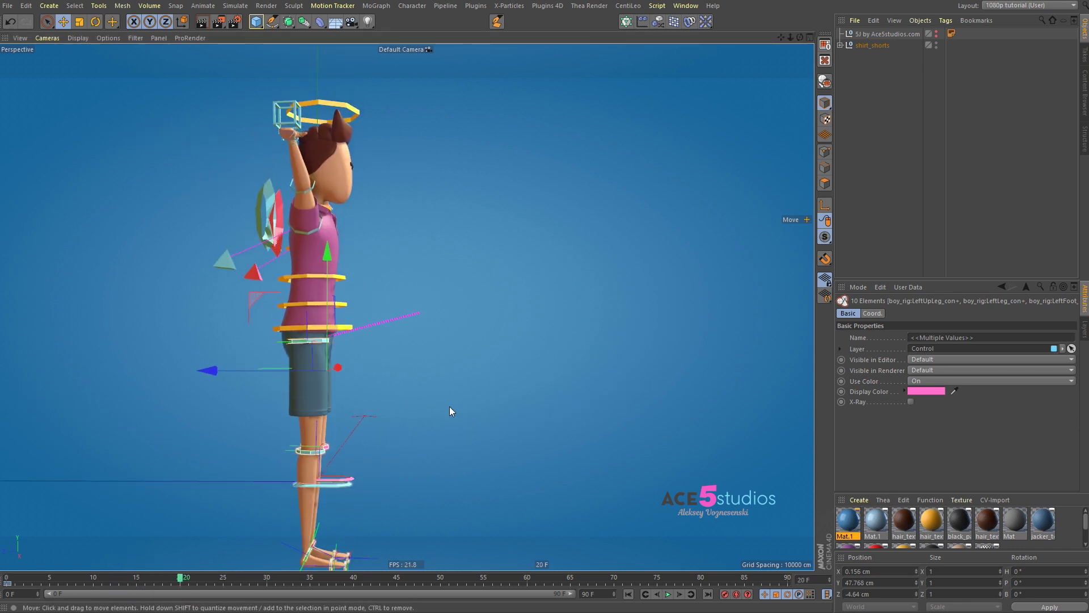
left_click(449, 406)
left_click(314, 338)
left_click_drag(300, 367, 452, 377, "alt")
key("r")
left_click(437, 373)
left_click(437, 373, "shift")
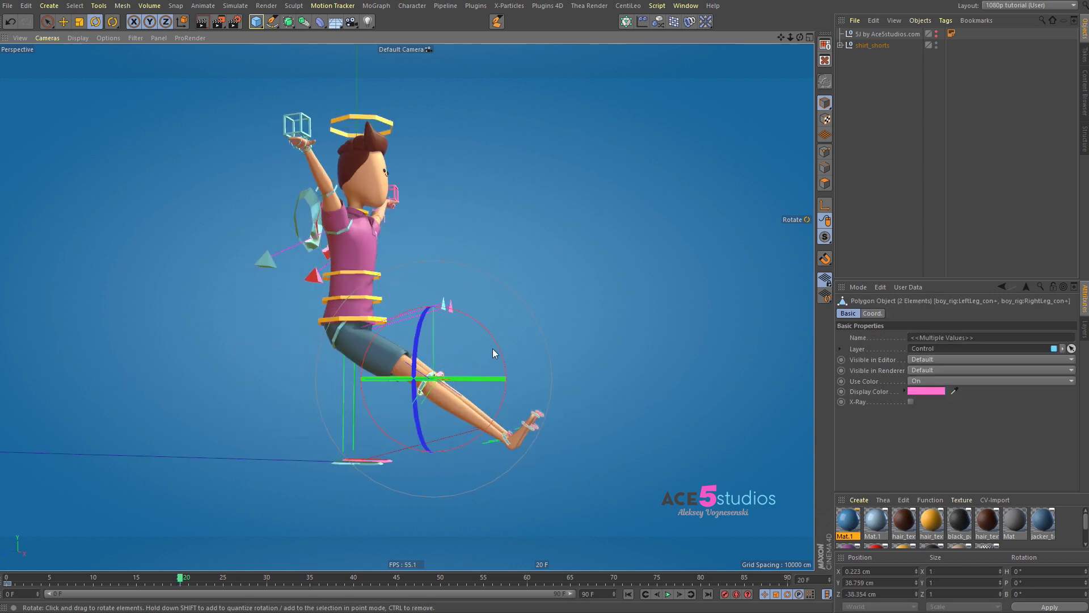
left_click_drag(498, 349, 423, 399)
Select both foot controls at frame 20 and rotate them about 52° to bring the feet level.
right_click_drag(344, 446, 398, 426, "alt")
left_click(375, 412)
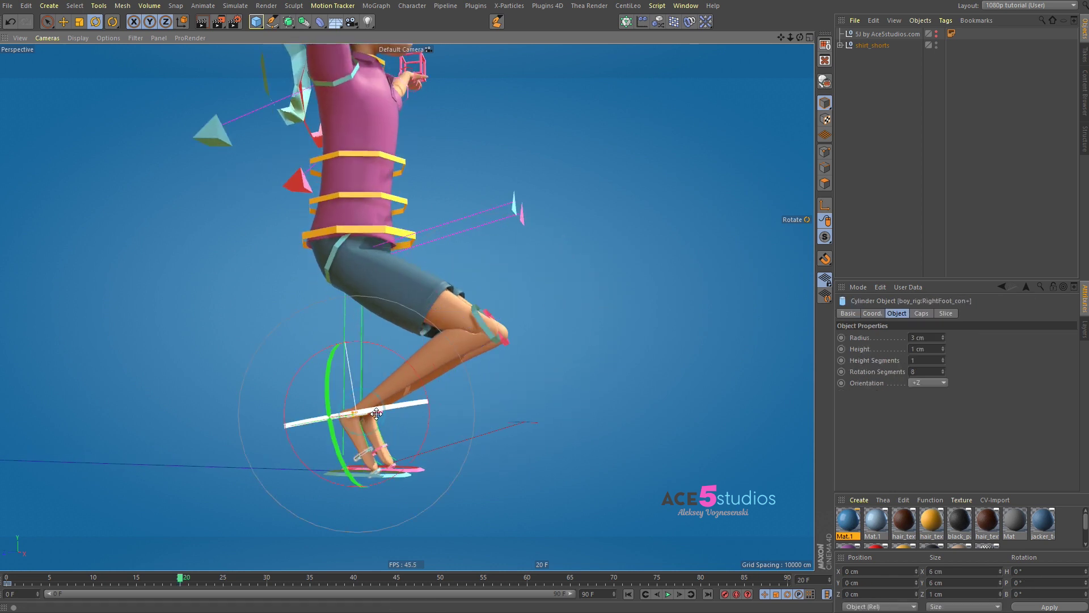
left_click(574, 445)
left_click(381, 412)
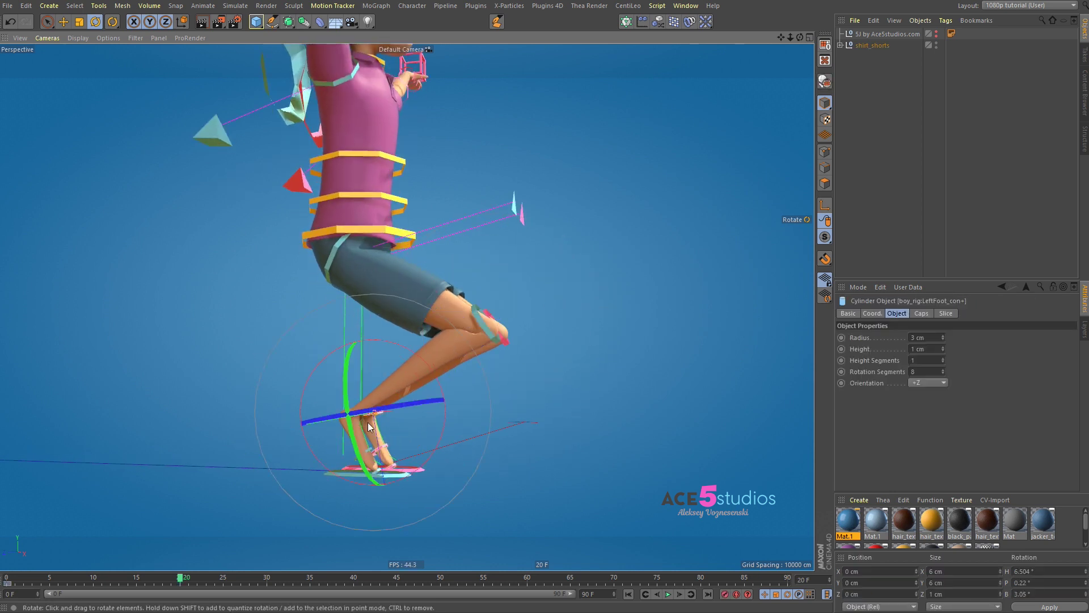
key("d")
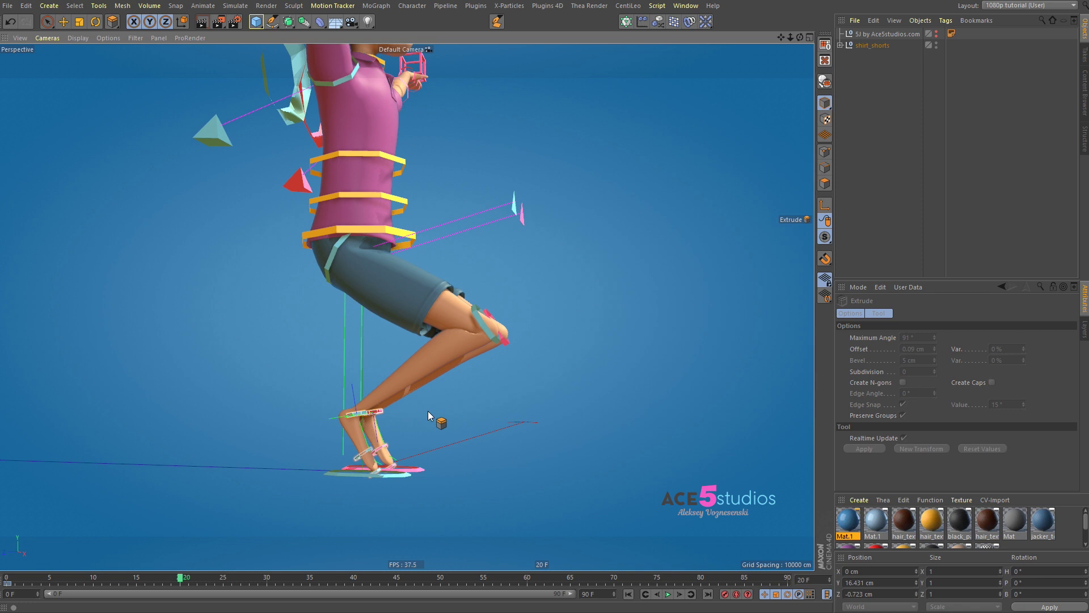
key("e")
key("r")
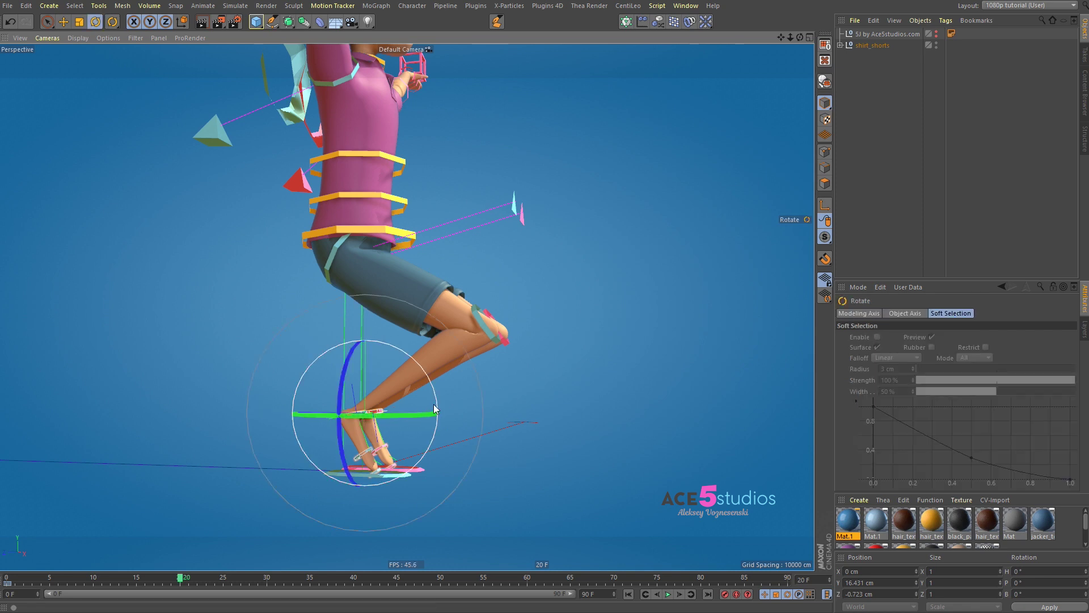
left_click_drag(439, 391, 563, 386)
key("ctrl+z")
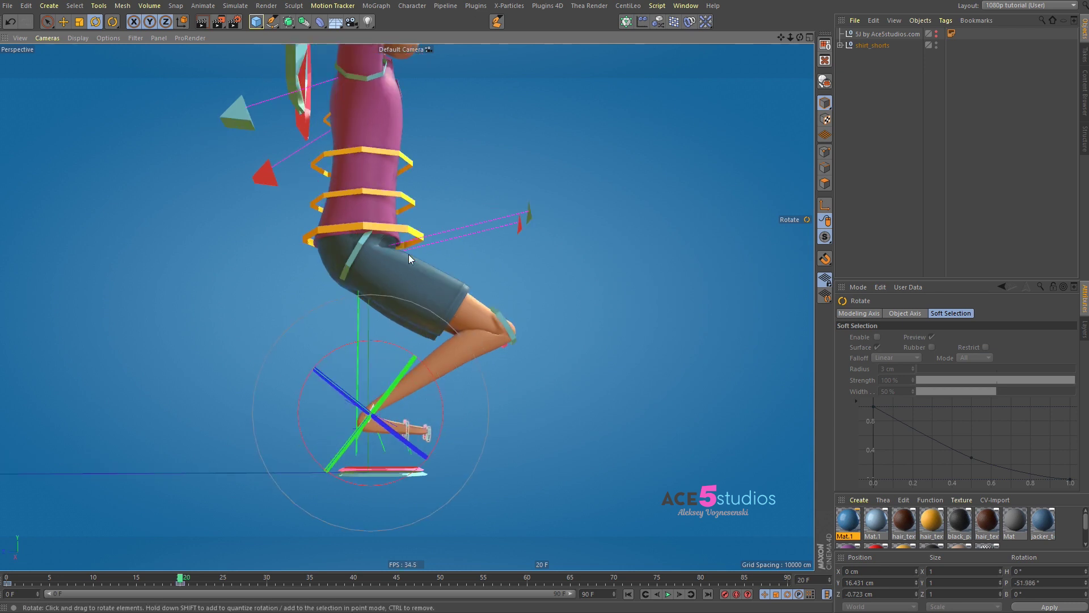
Move the hip control to about Y -3.1 cm, Z -45.6 cm at frame 20 to plant the feet on the ground.
left_click(411, 244)
key("e")
left_click_drag(457, 361, 352, 448)
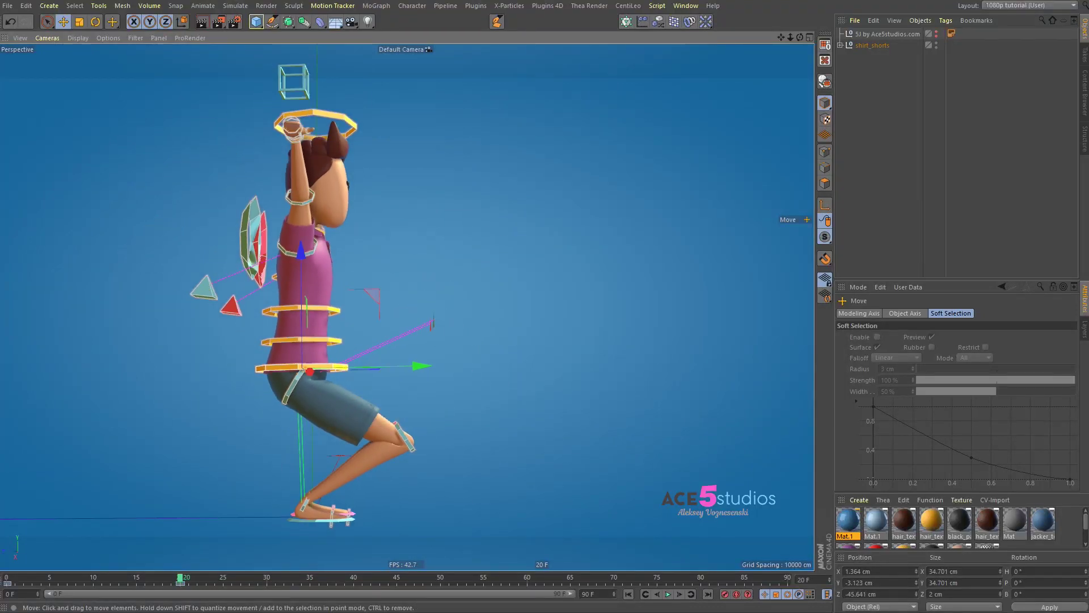
Scrub between frames 0 and 26 from front and side views to examine how the FK feet travel.
left_click_drag(180, 579, 25, 579)
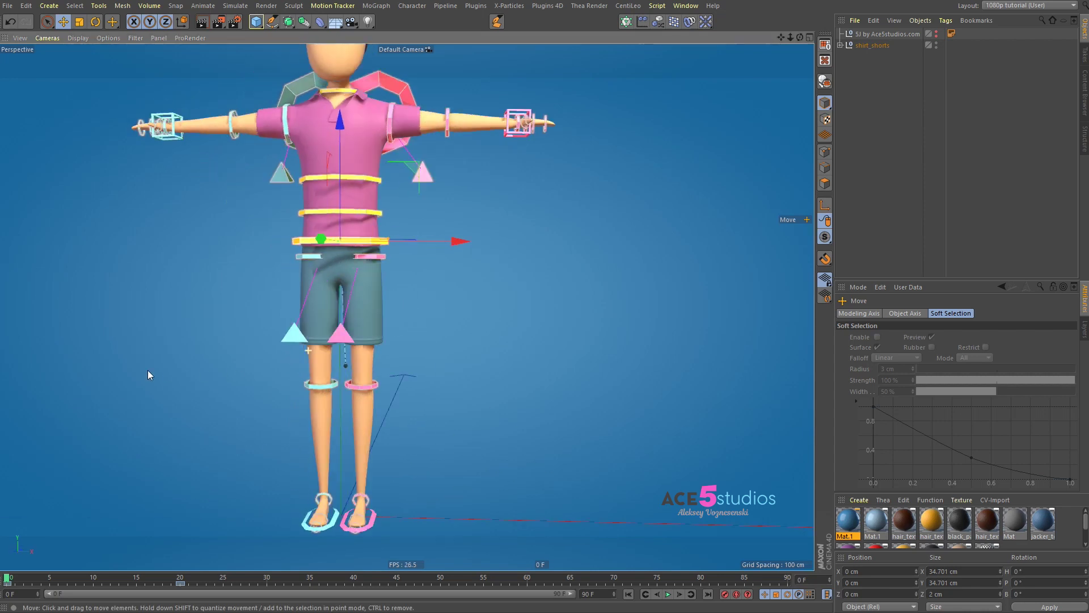
left_click_drag(10, 579, 233, 579)
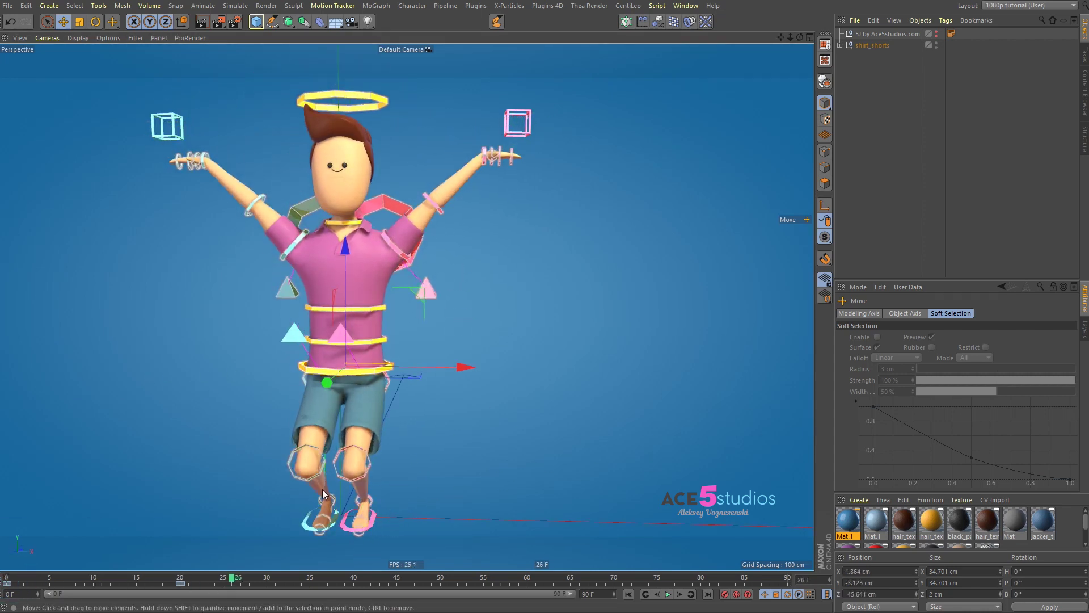
left_click_drag(340, 476, 514, 439, "alt")
middle_click_drag(406, 306, 432, 232, "alt")
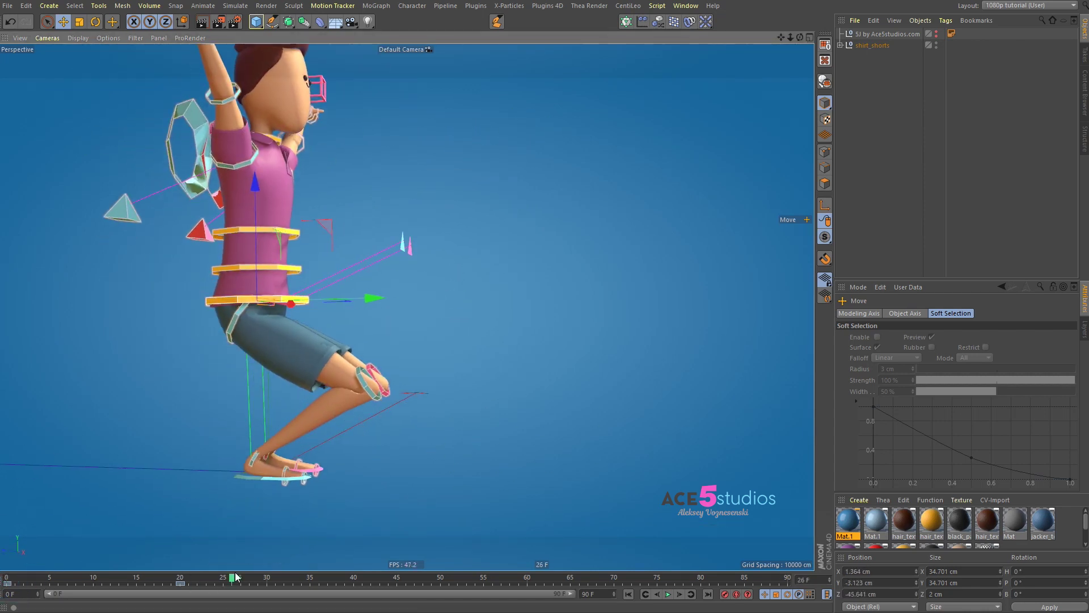
left_click_drag(230, 578, 102, 602)
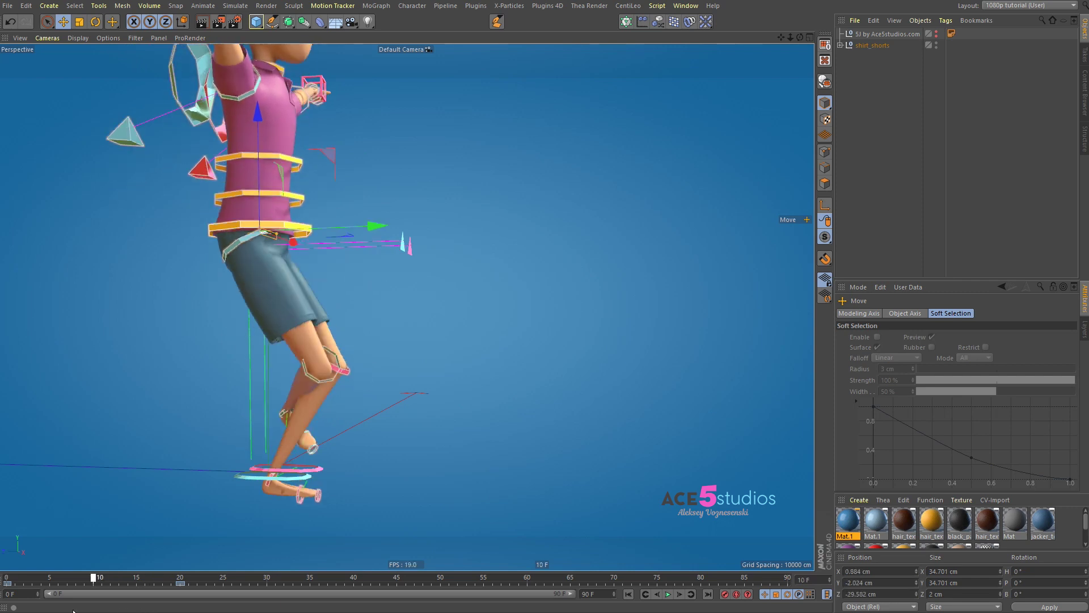
left_click_drag(73, 610, 7, 610)
left_click_drag(288, 282, 175, 312, "alt")
middle_click_drag(357, 243, 320, 308, "alt")
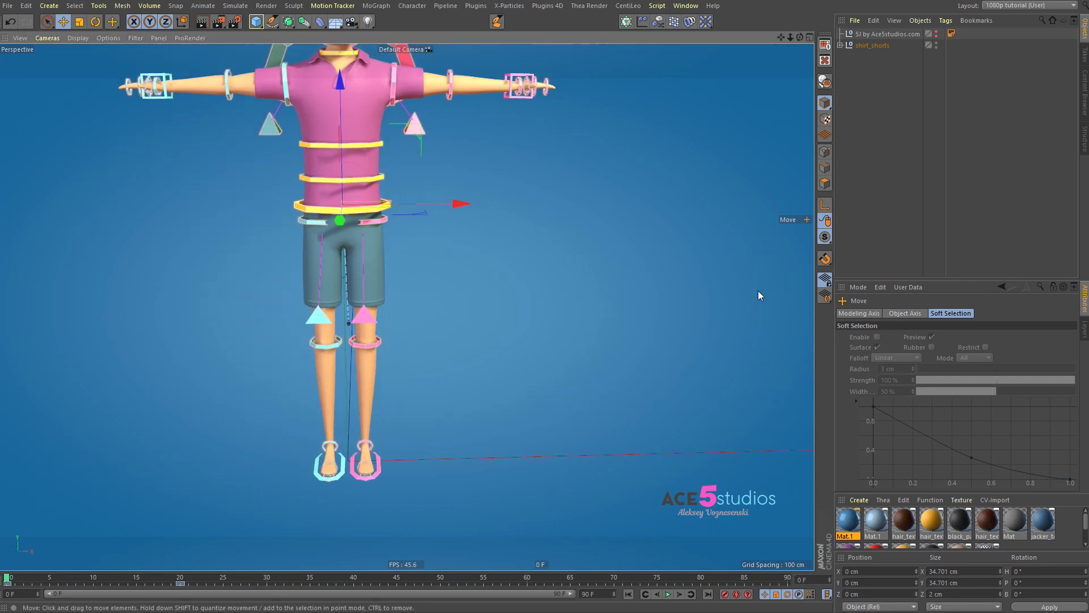
Expand the shirt_shorts hierarchy, and show the coordinates of both upper-leg controls and their children using Select Children.
left_click(840, 45, "ctrl")
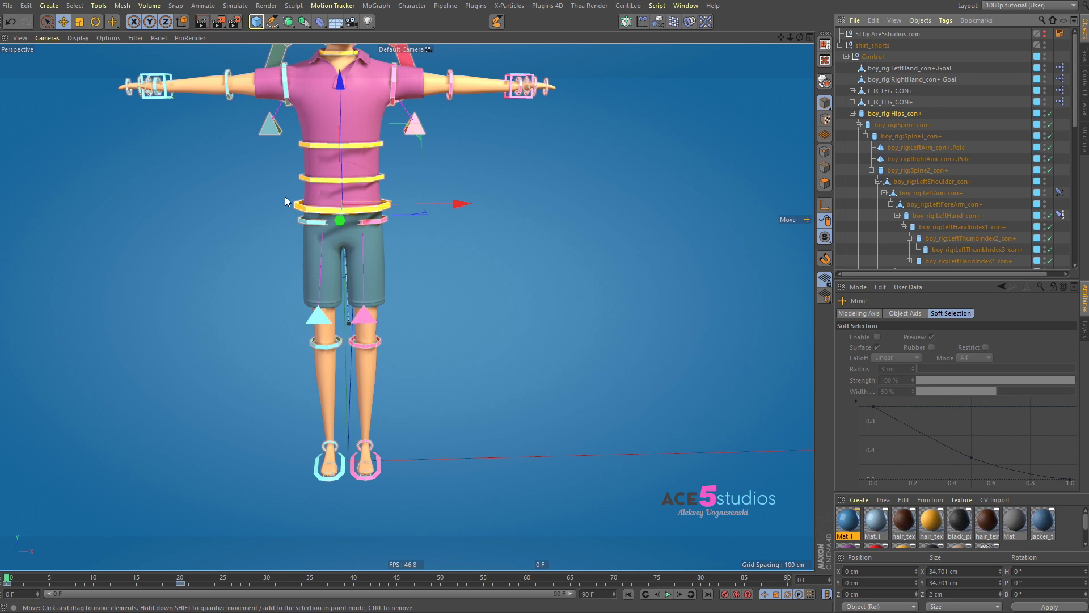
left_click(305, 222)
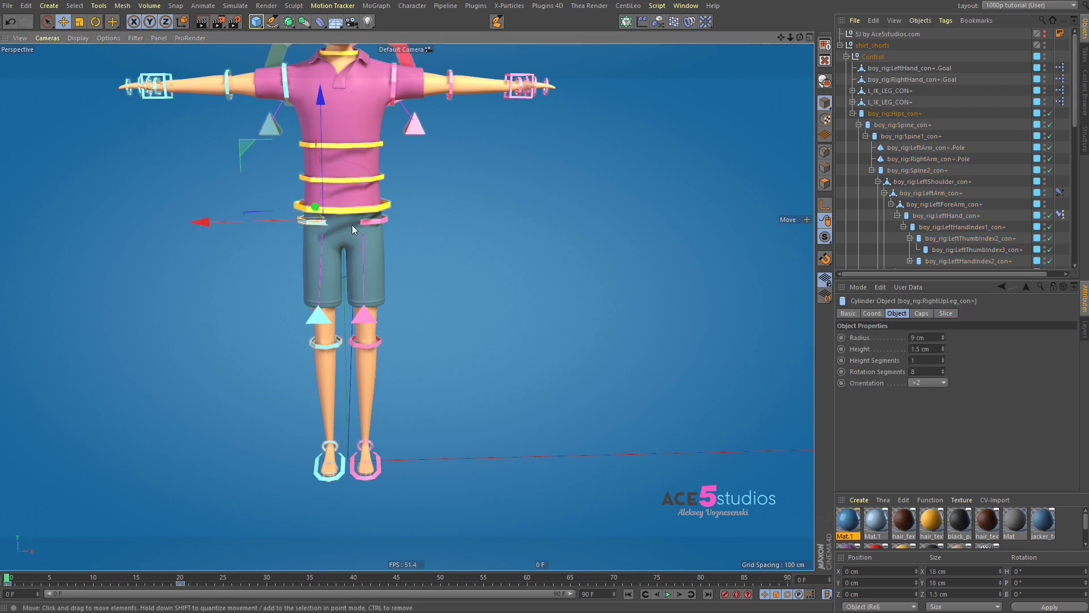
left_click(384, 219, "shift")
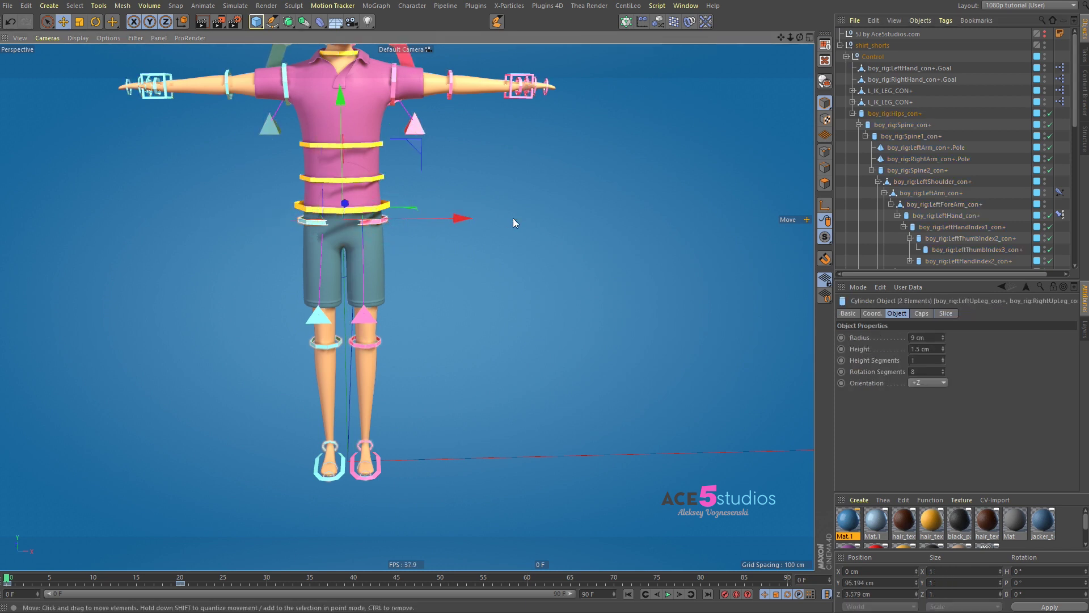
key("shift+c")
type("SE")
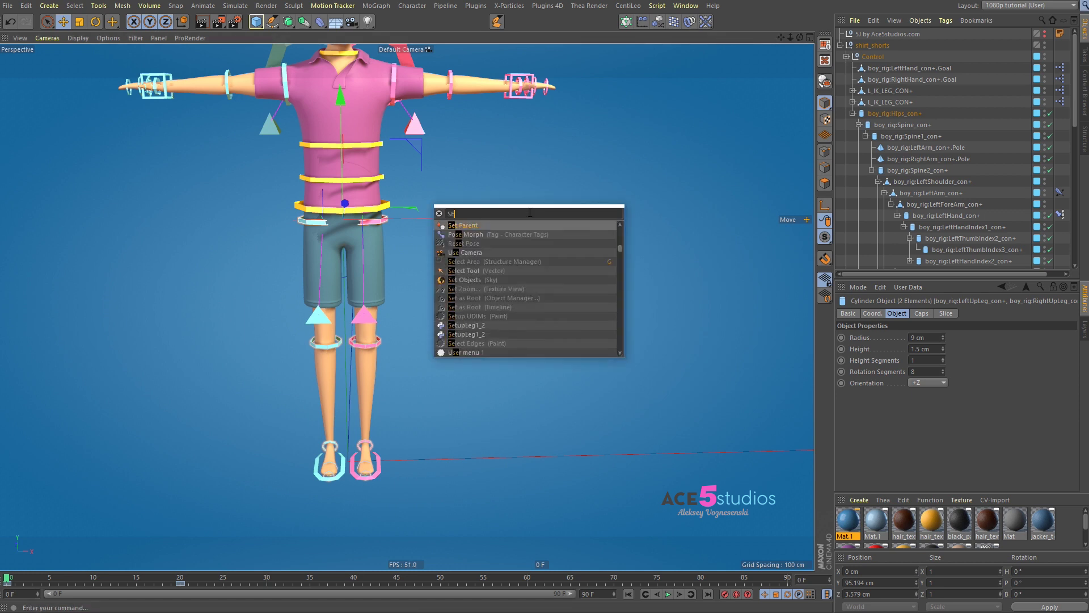
type("LECT CHI")
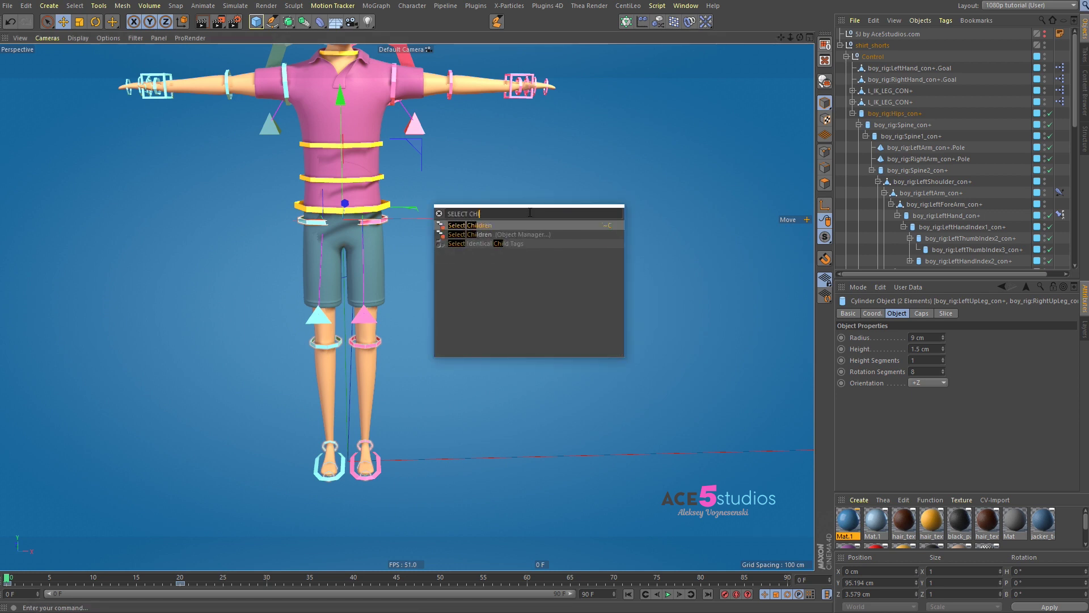
key("Return")
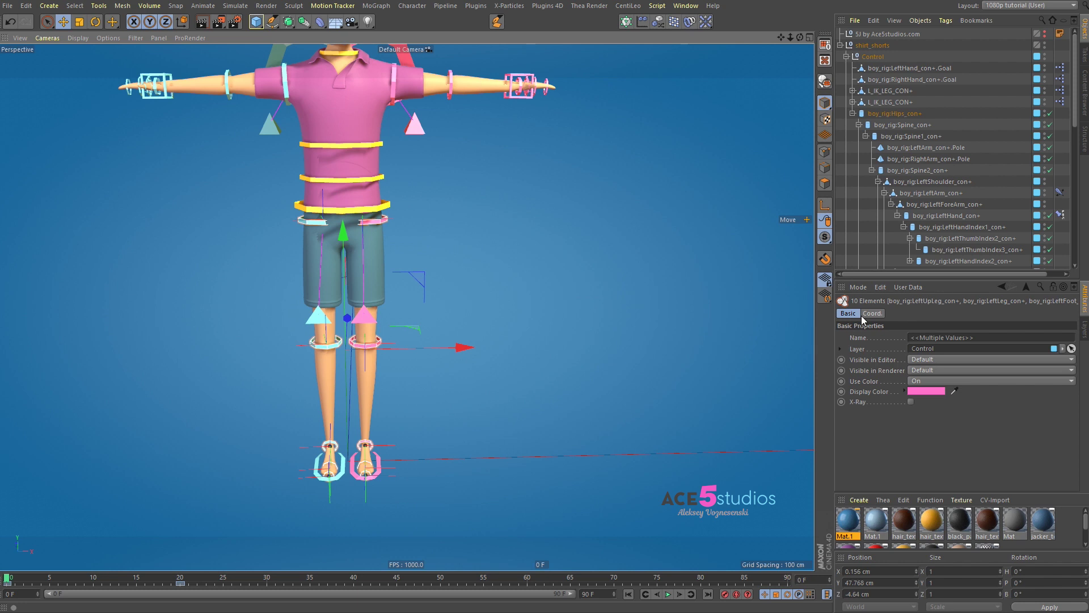
left_click(871, 313)
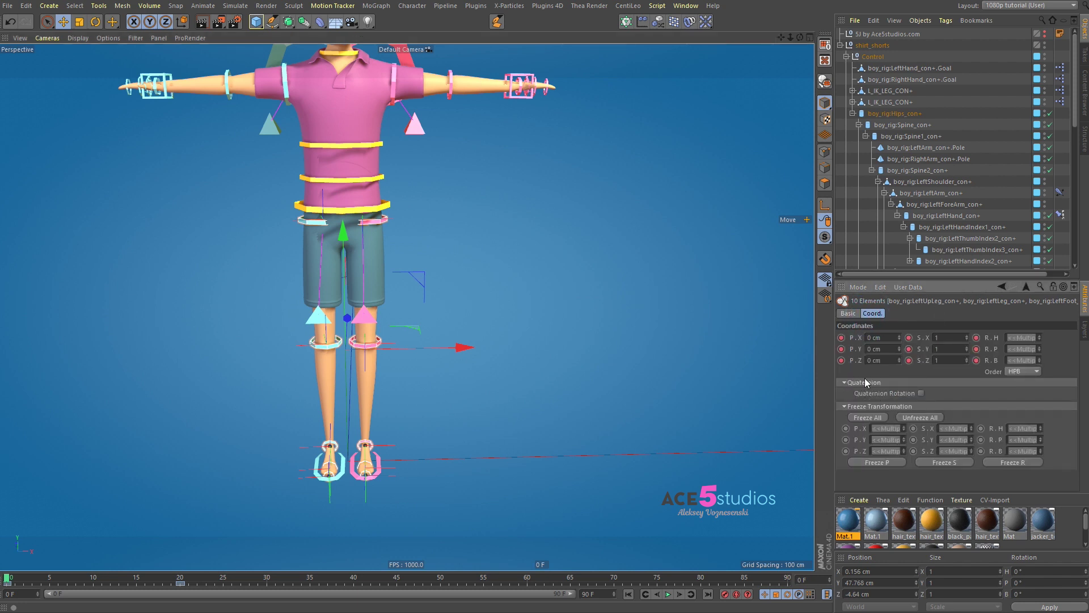
left_click(963, 56)
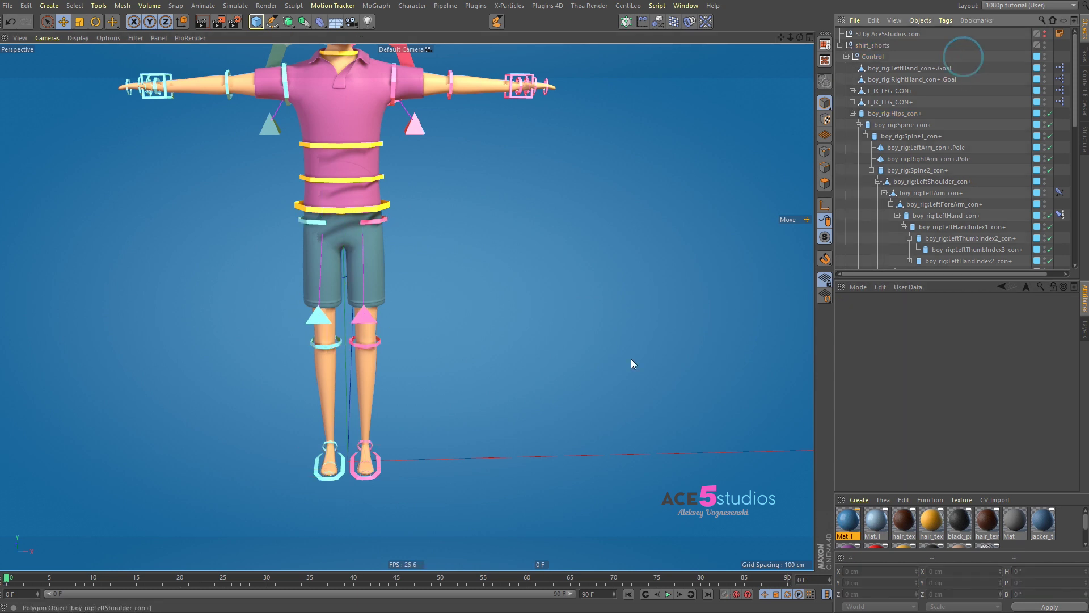
Scrub to frame 17 in a side view to examine the feet against the ground controls.
left_click_drag(341, 415, 431, 416, "alt")
left_click_drag(8, 577, 153, 590)
left_click_drag(368, 430, 429, 401, "alt")
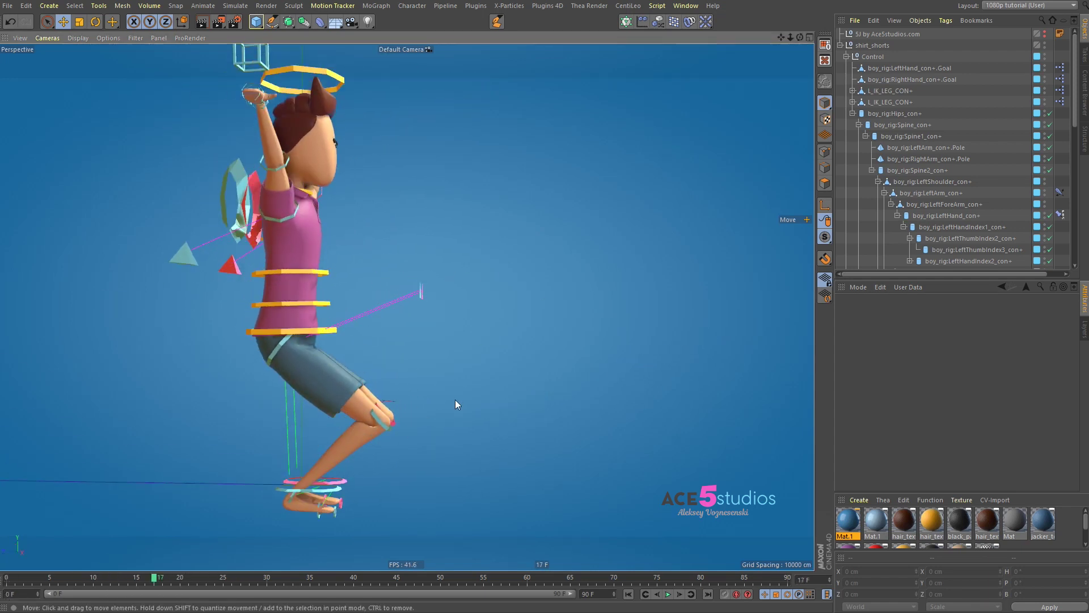
At frame 26, move the hip control backward to about Y -29.2 cm, Z -41.4 cm.
left_click_drag(161, 579, 223, 602)
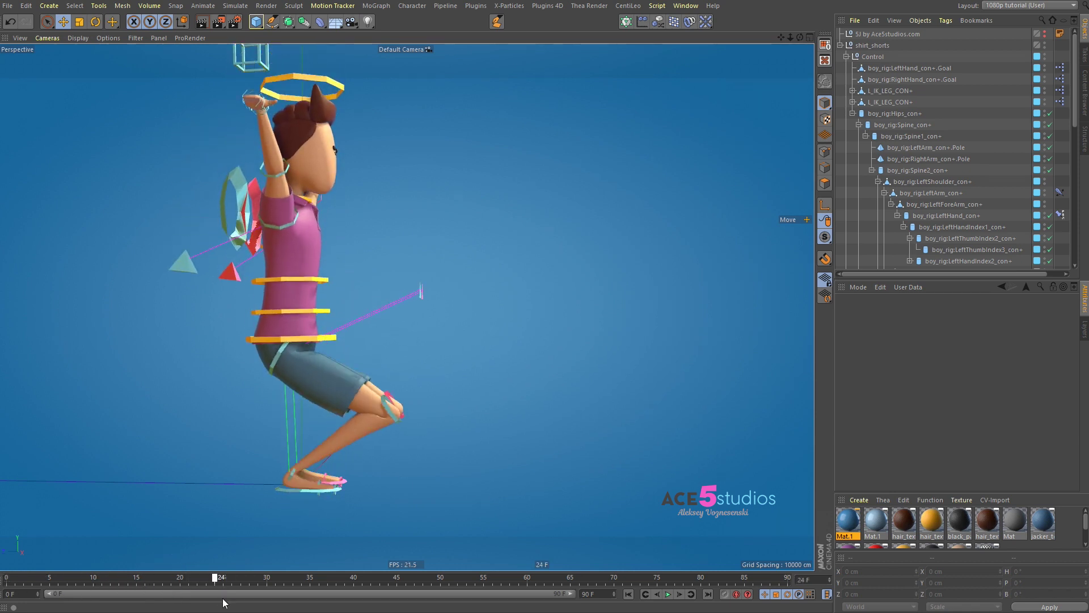
left_click(338, 335)
left_click_drag(274, 423, 205, 414)
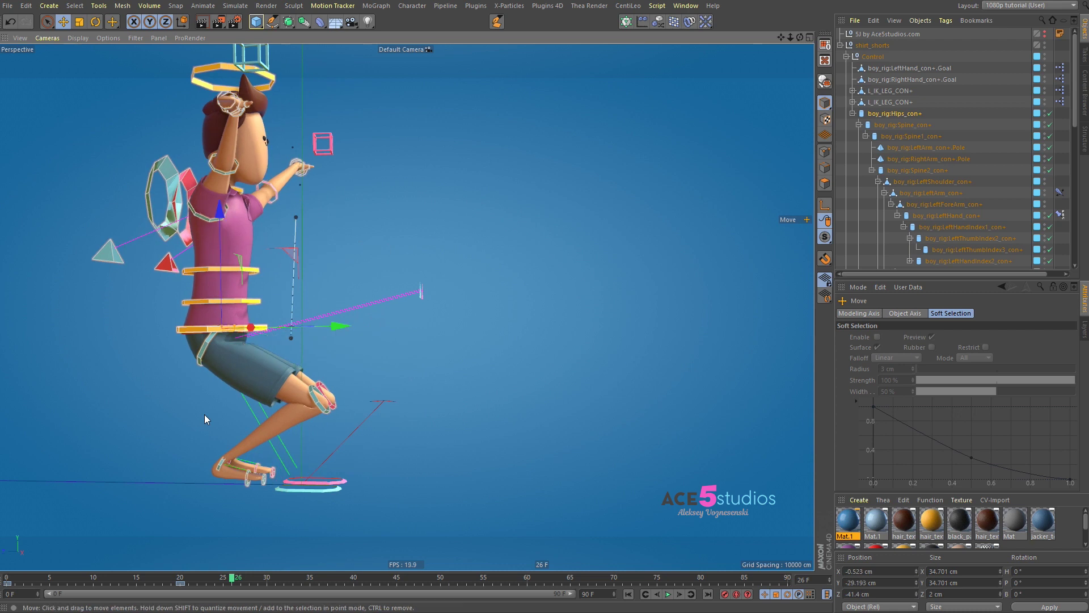
At frame 20, rotate the nearer leg's knee control to about H -46.1°, P -74.0°, B -41.2°.
left_click(182, 574)
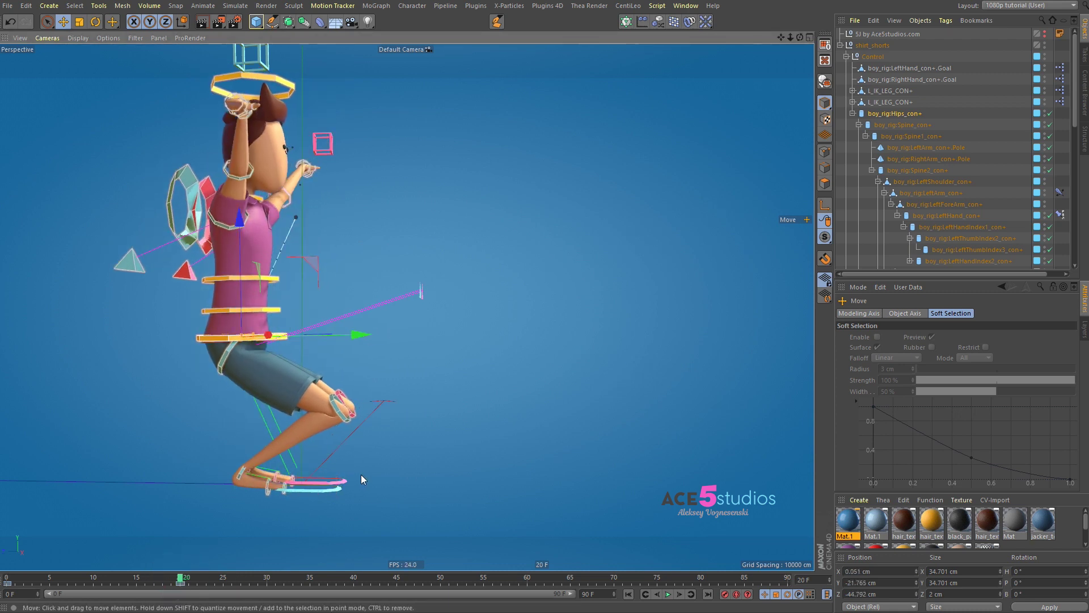
left_click(345, 422)
key("r")
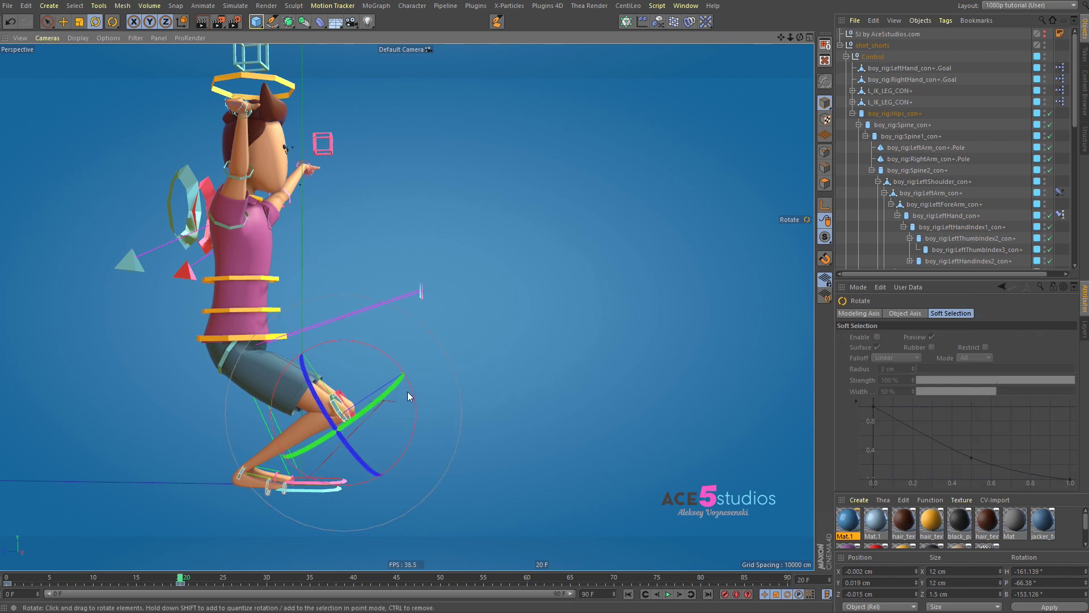
left_click_drag(414, 377, 408, 348)
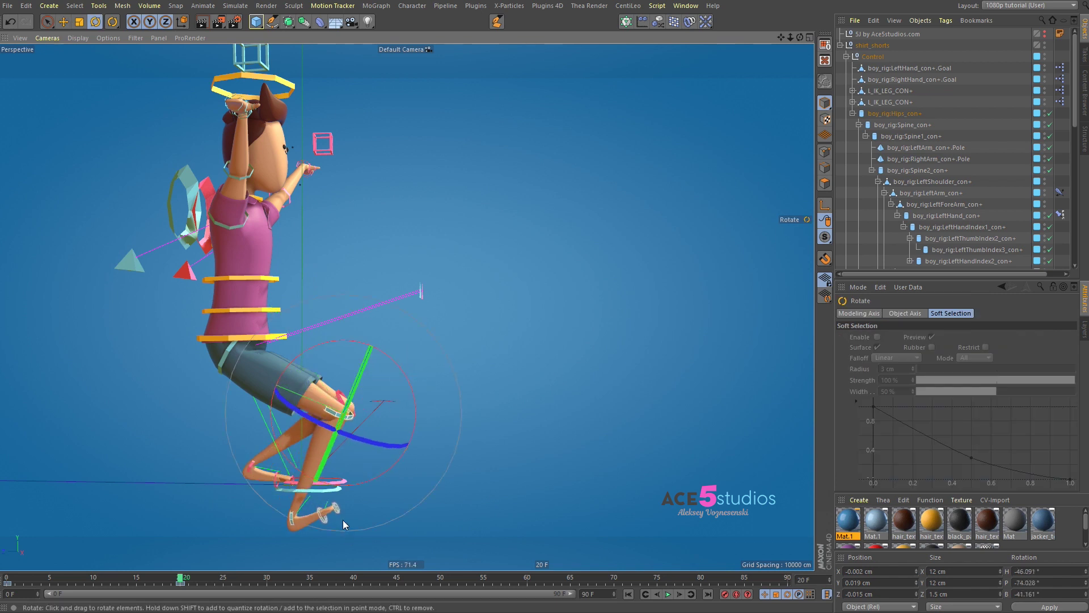
Return to frame 0 and delete all animation tracks from the Timeline.
left_click_drag(179, 575, 6, 577)
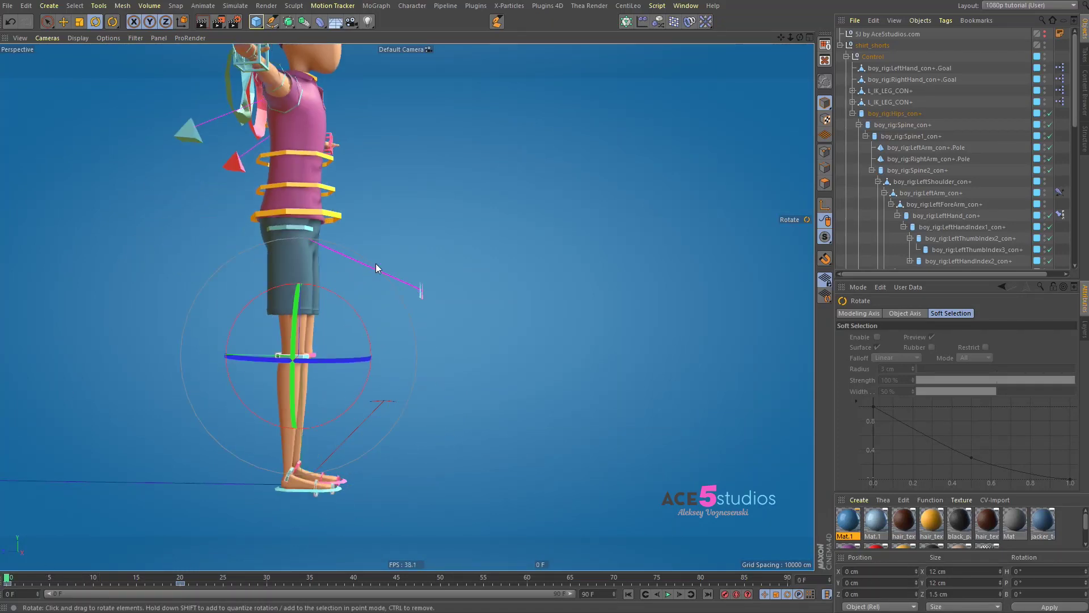
key("shift+F3")
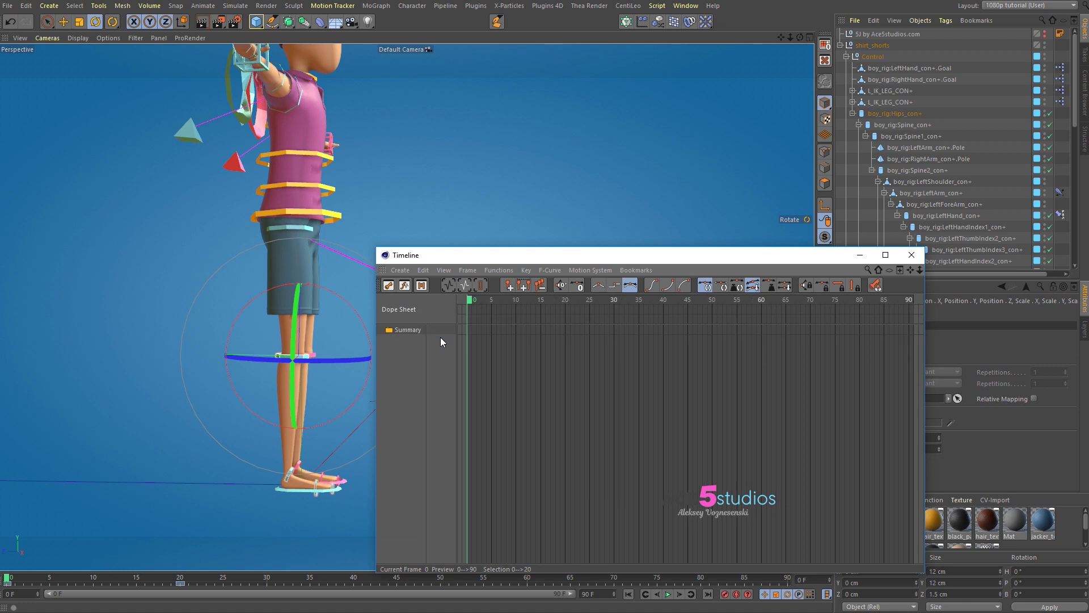
left_click(442, 341)
left_click(914, 256)
Switch both legs back to IK by setting IK FK to 0% on the two foot controls together.
left_click(320, 487)
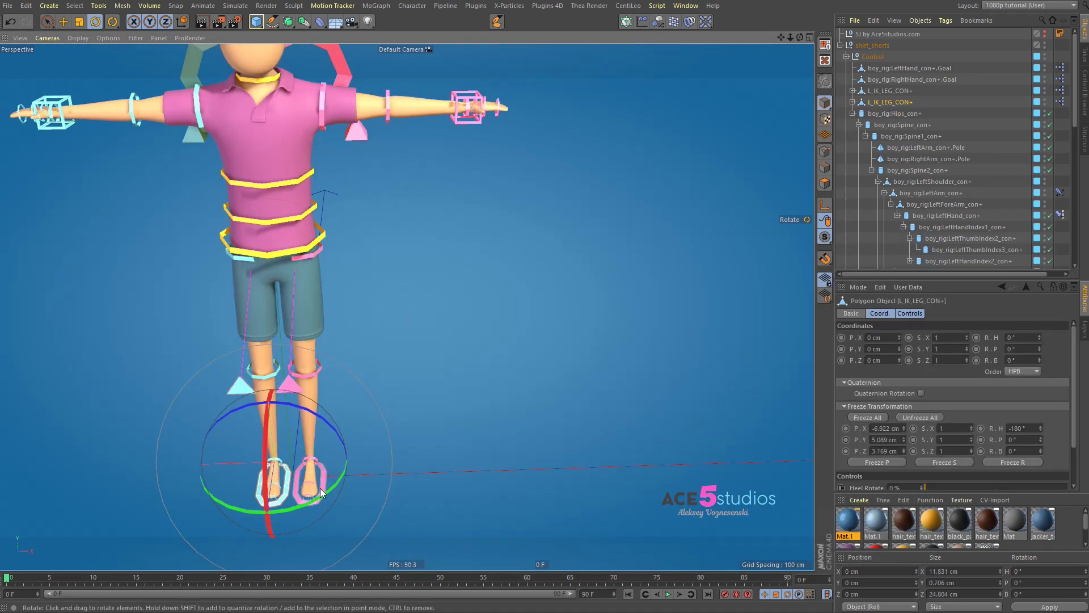
left_click(327, 475, "shift")
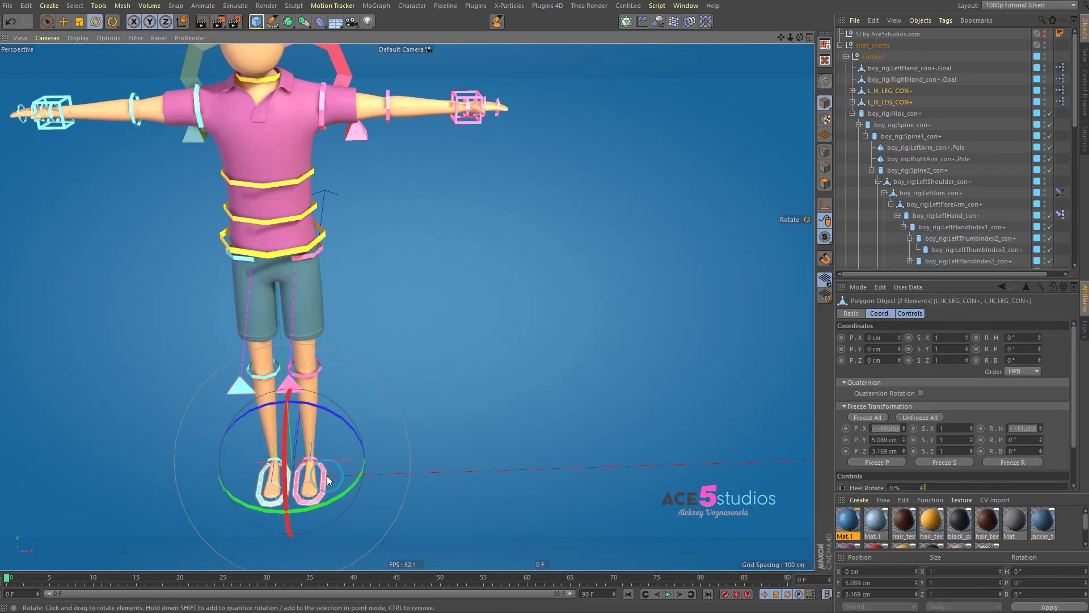
left_click(909, 313)
left_click_drag(1036, 384, 925, 383)
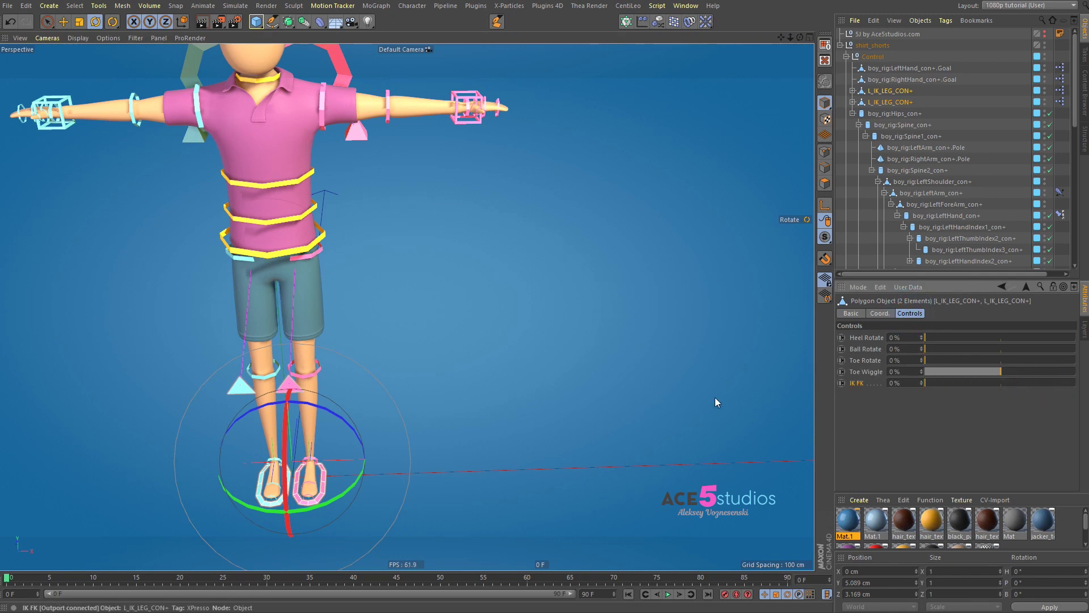
Keyframe an IK squat from frame 0 to 20 by lowering the hip control to about Z -32.4 cm.
left_click_drag(254, 329, 310, 226, "alt")
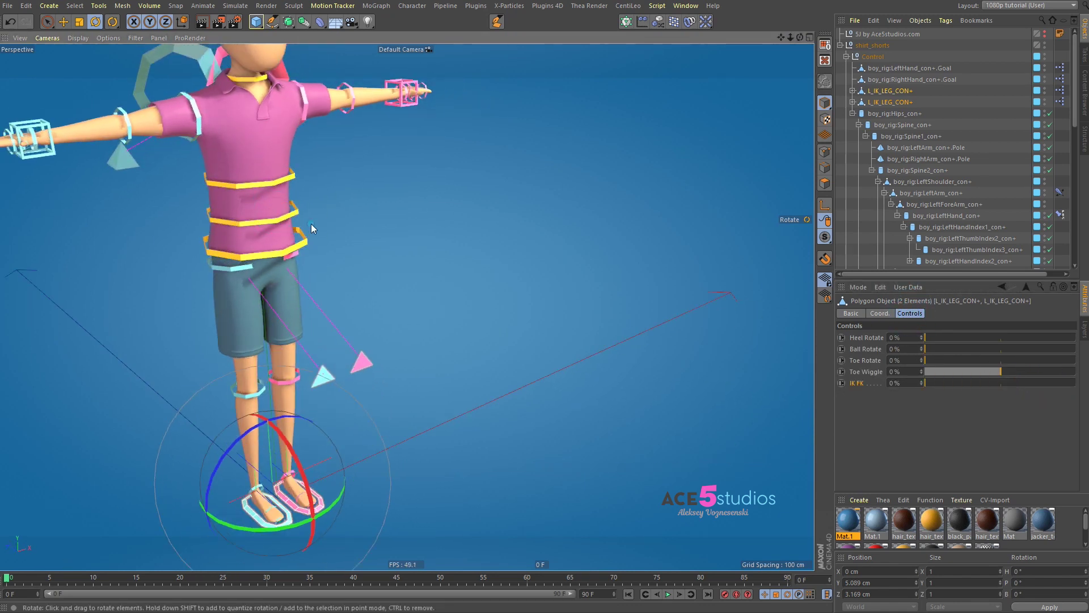
left_click(304, 243)
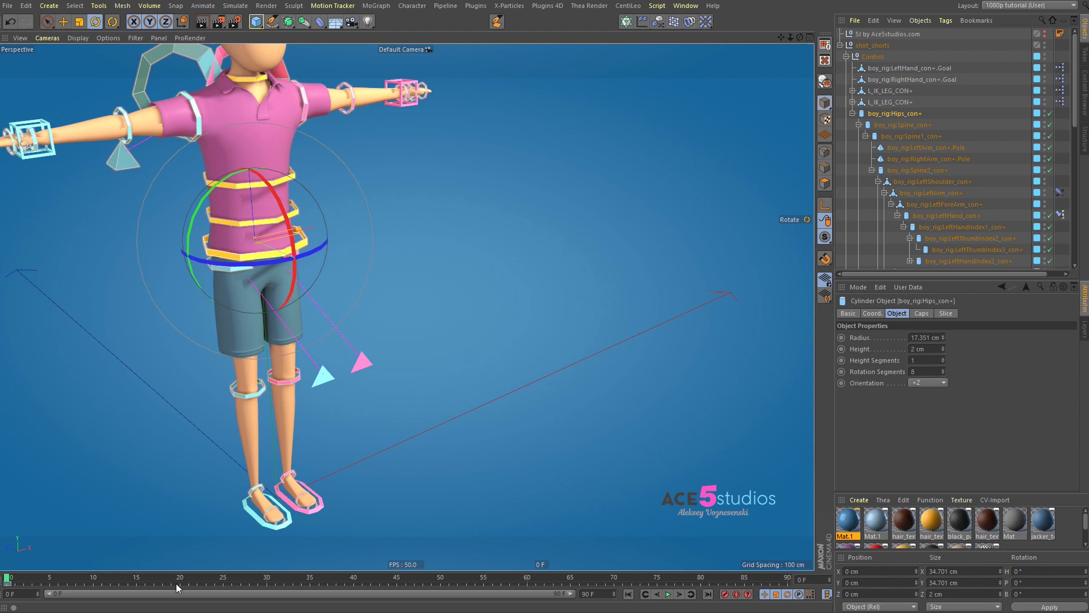
key("e")
left_click_drag(250, 203, 253, 289)
Scrub between frames 0 and 23 from side and front views to examine the feet during the IK squat.
left_click_drag(179, 579, 15, 579)
left_click_drag(323, 430, 370, 396, "alt")
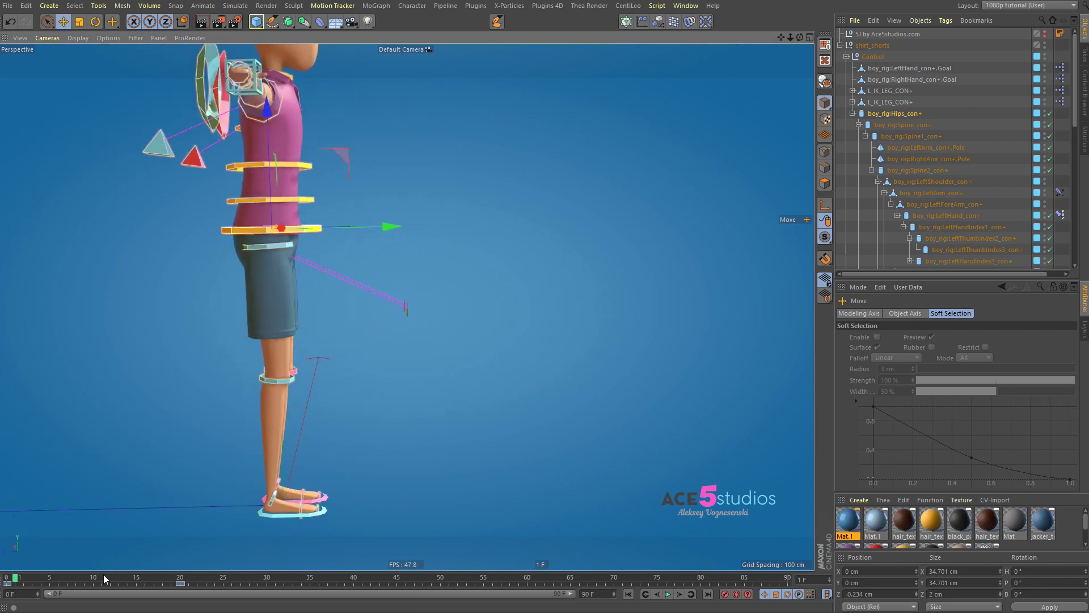
left_click_drag(24, 576, 206, 577)
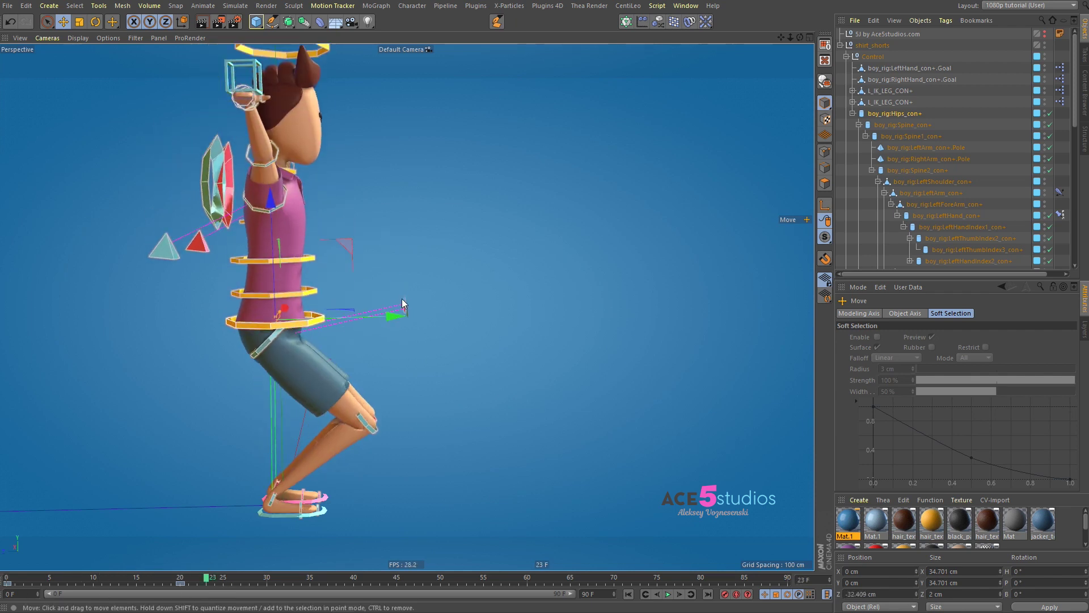
left_click_drag(403, 365, 207, 391, "alt")
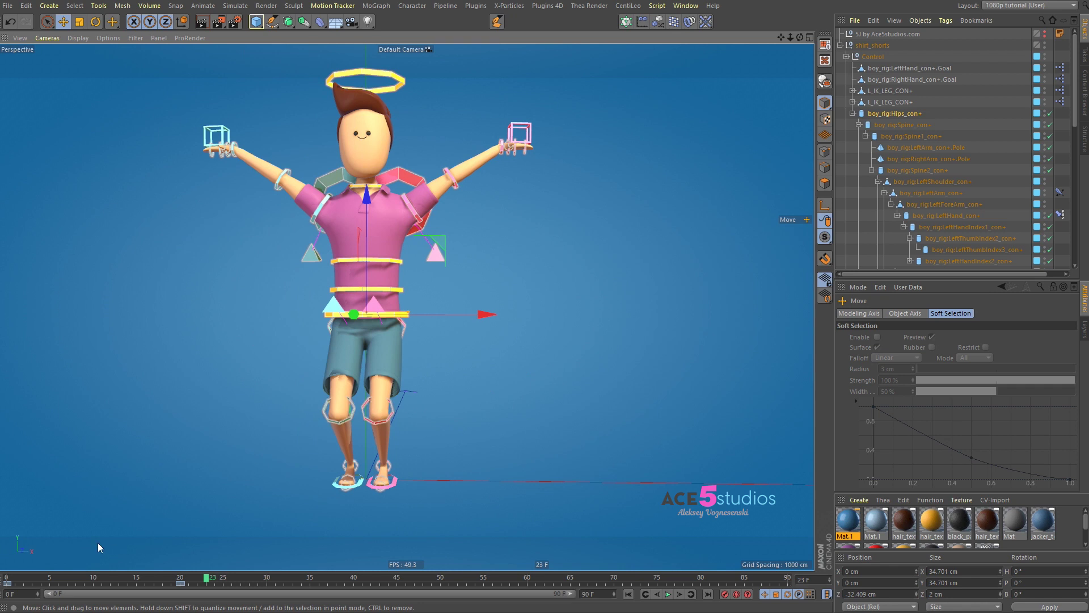
left_click_drag(199, 582, 7, 578)
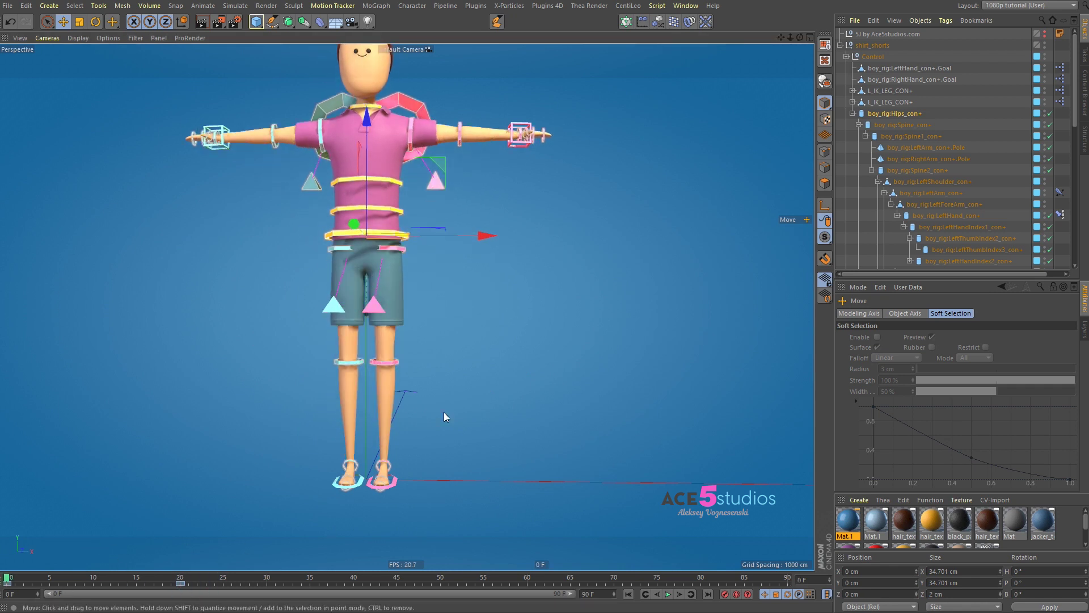
Delete the boy_rig:Hips_con+ animation track from the Timeline.
key("shift+F3")
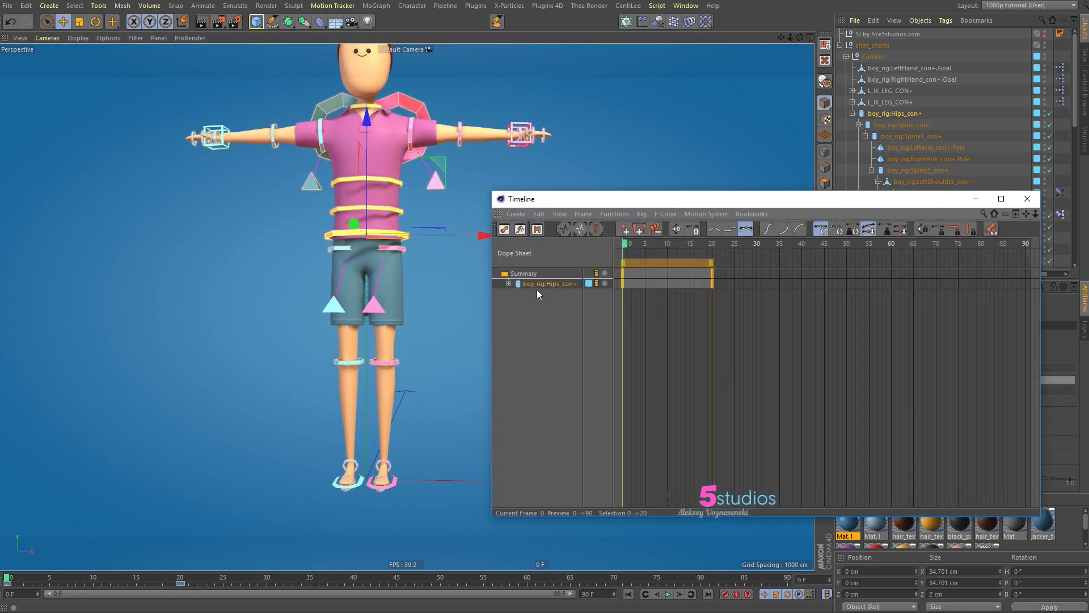
left_click(536, 289)
key("Delete")
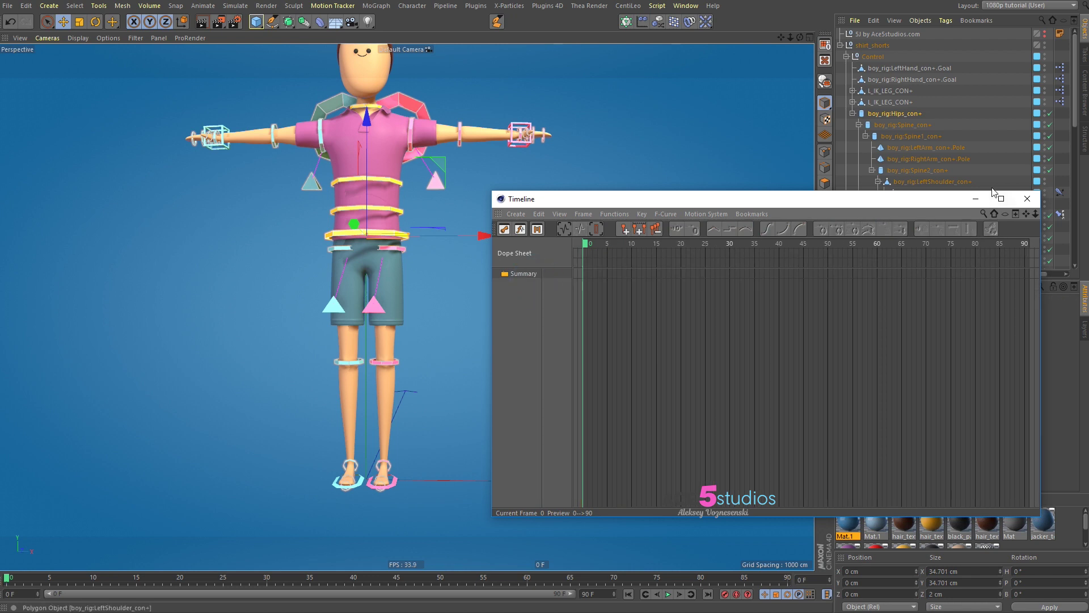
left_click(1028, 200)
At frame 0, pose the pink foot control behind the body at about Y 36.5 cm, Z 67.4 cm, with pitch about 91.8°.
left_click_drag(412, 297, 455, 315, "alt")
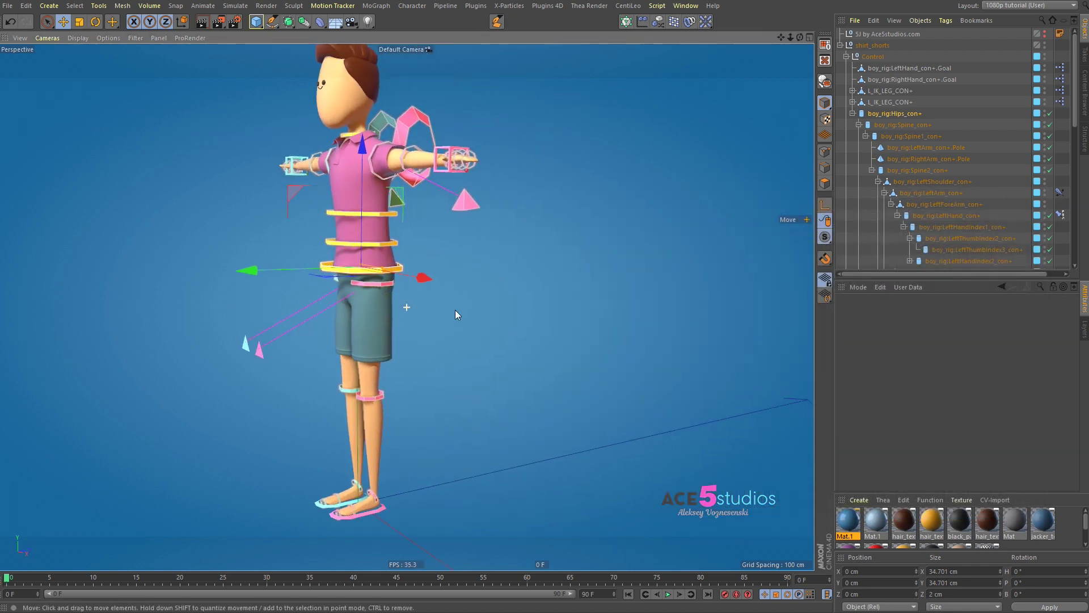
left_click(383, 512)
left_click_drag(385, 510, 352, 424, "alt")
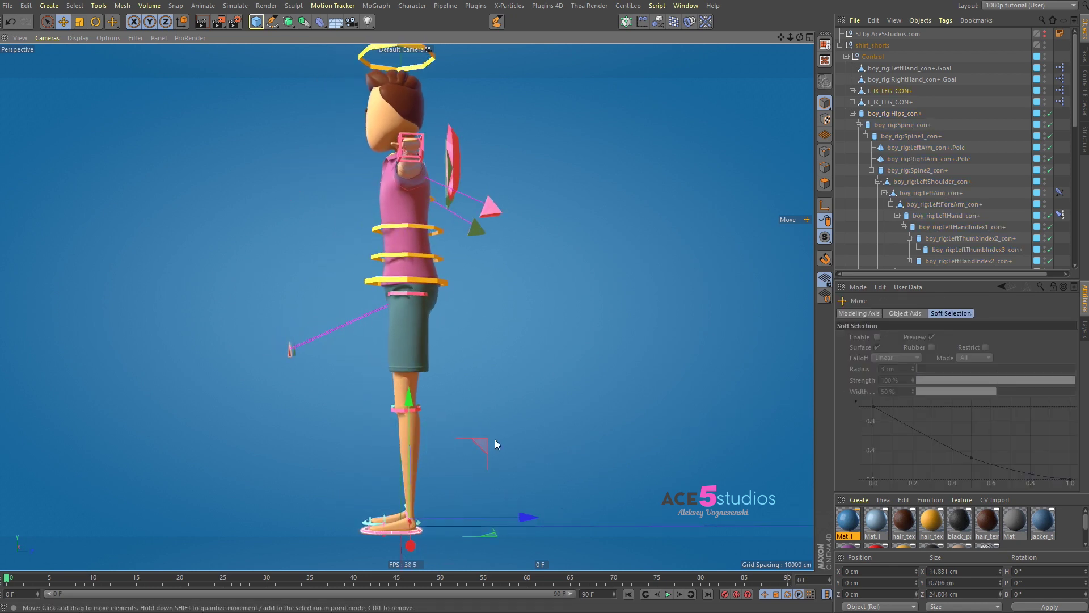
left_click_drag(495, 430, 543, 381)
key("r")
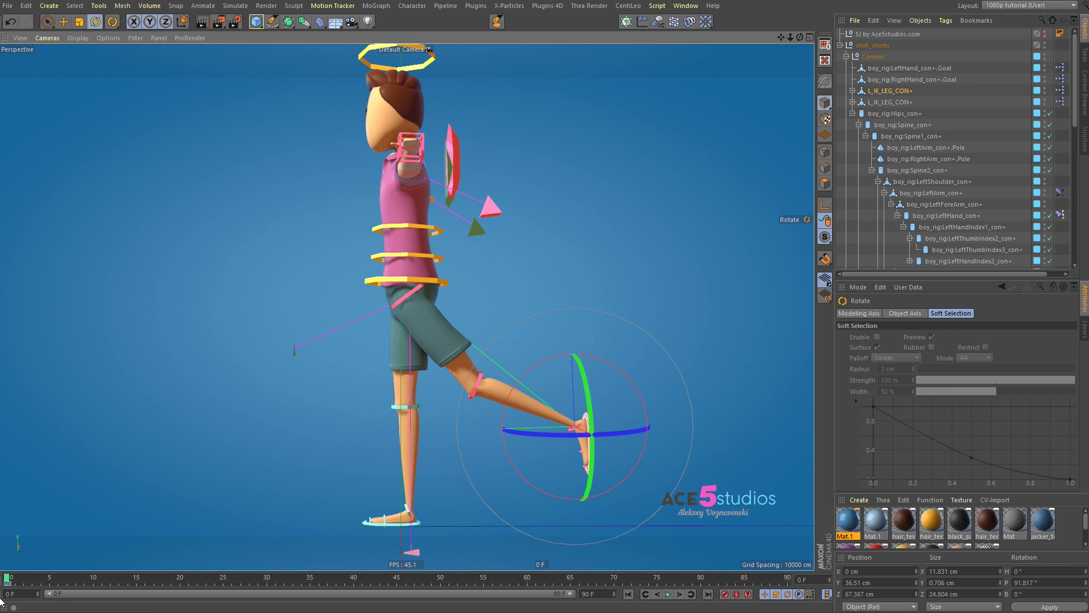
At frame 20, swing the pink foot control forward to about Y 38.8 cm, Z -70.1 cm, and rotate its pitch to about -33.8°.
left_click(183, 577)
key("e")
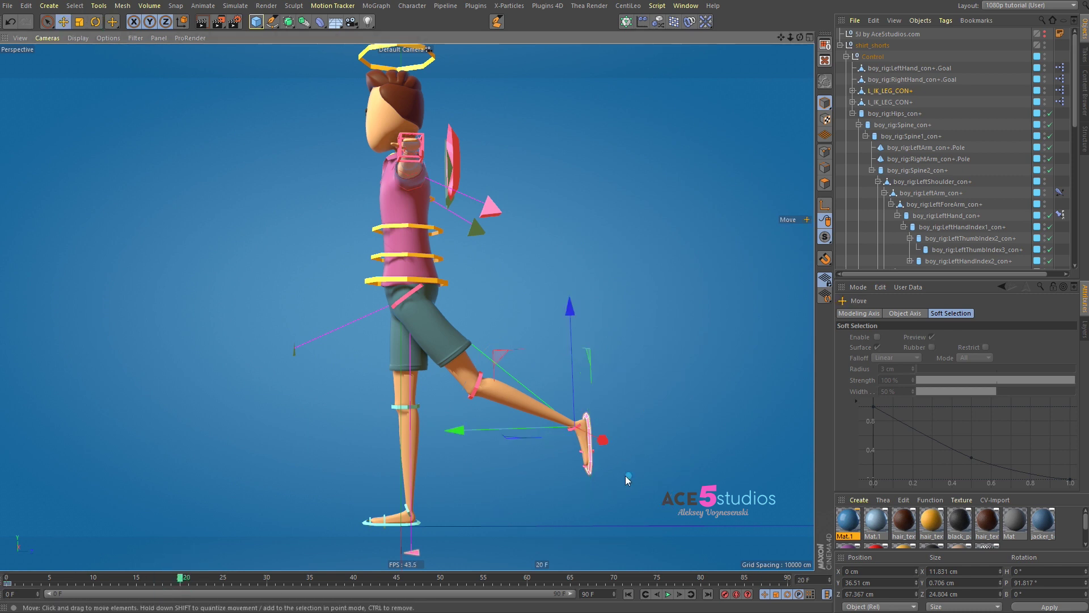
left_click_drag(627, 476, 289, 469)
key("r")
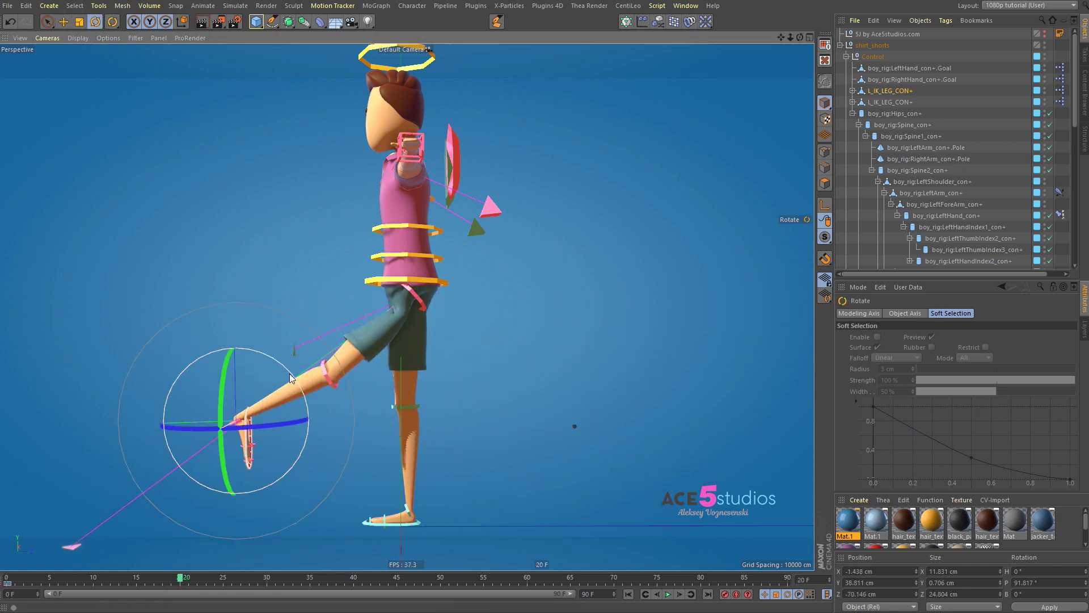
left_click_drag(290, 374, 249, 559)
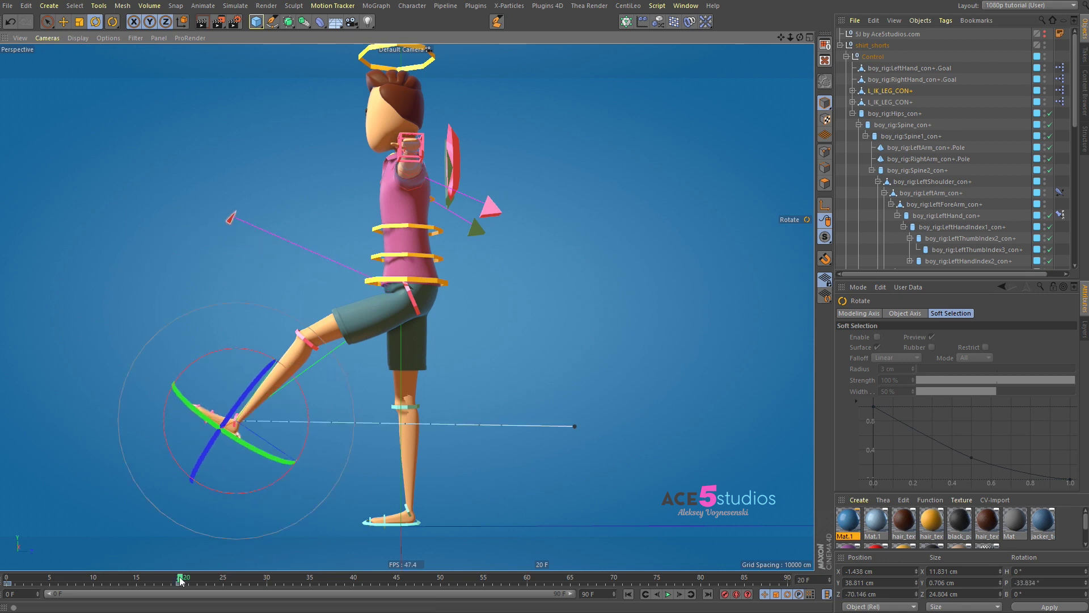
At frame 10, lower the pink foot control to about Y 2.2 cm, Z -1.6 cm, and scrub through the leg swing.
left_click_drag(181, 580, 101, 580)
left_click(202, 368)
left_click(387, 433)
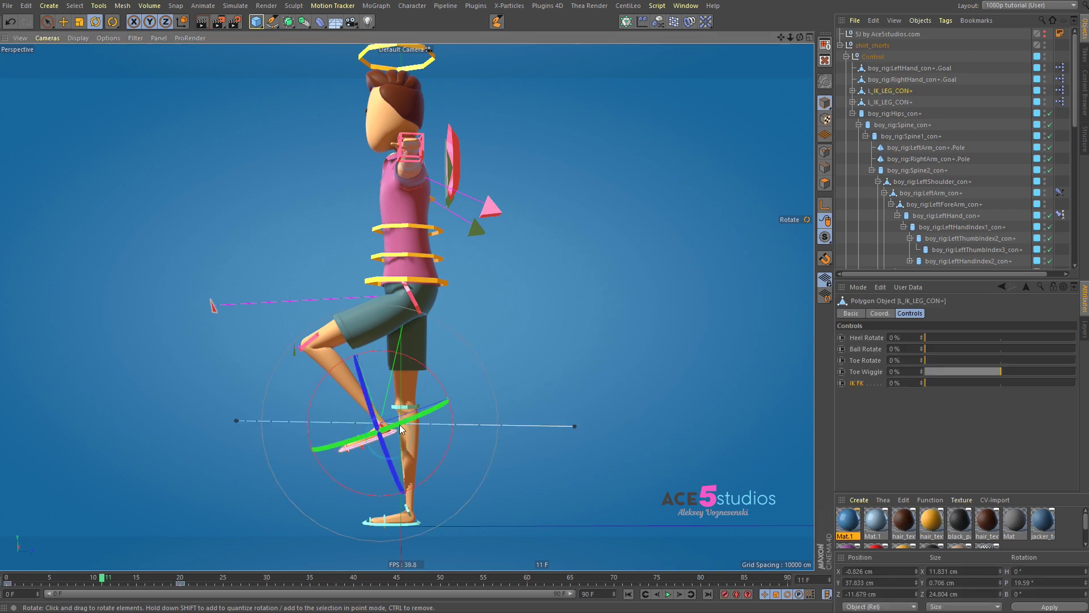
left_click(94, 580)
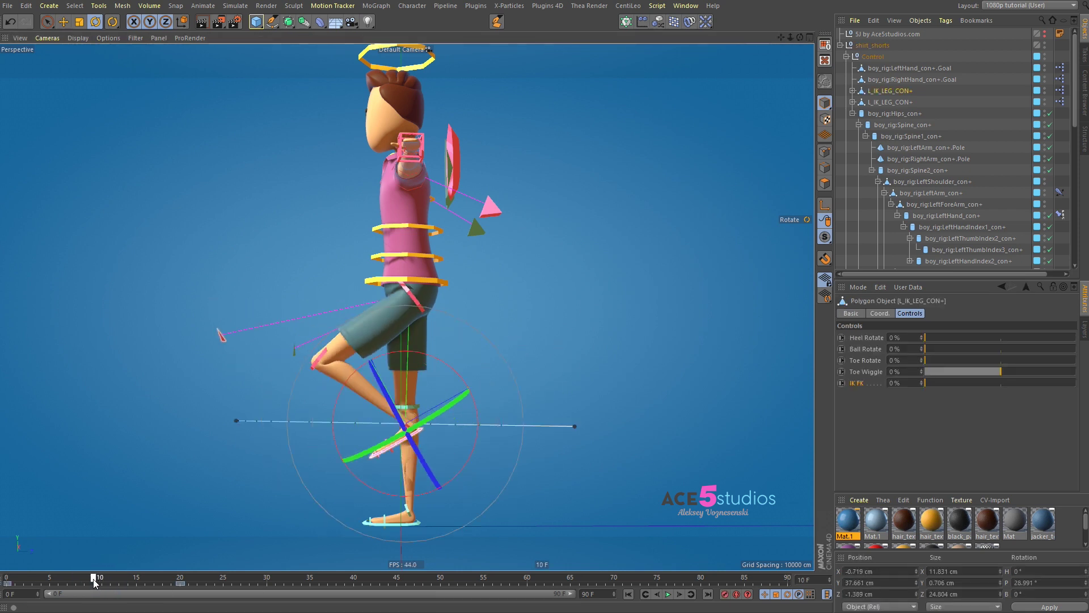
key("e")
left_click_drag(424, 397, 430, 471)
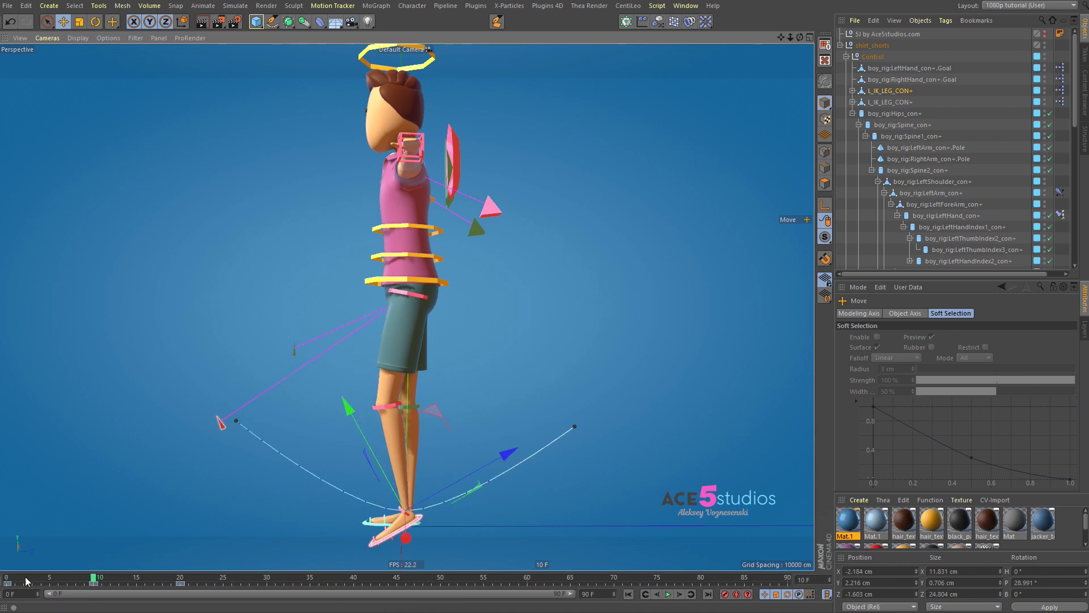
left_click_drag(96, 579, 192, 577)
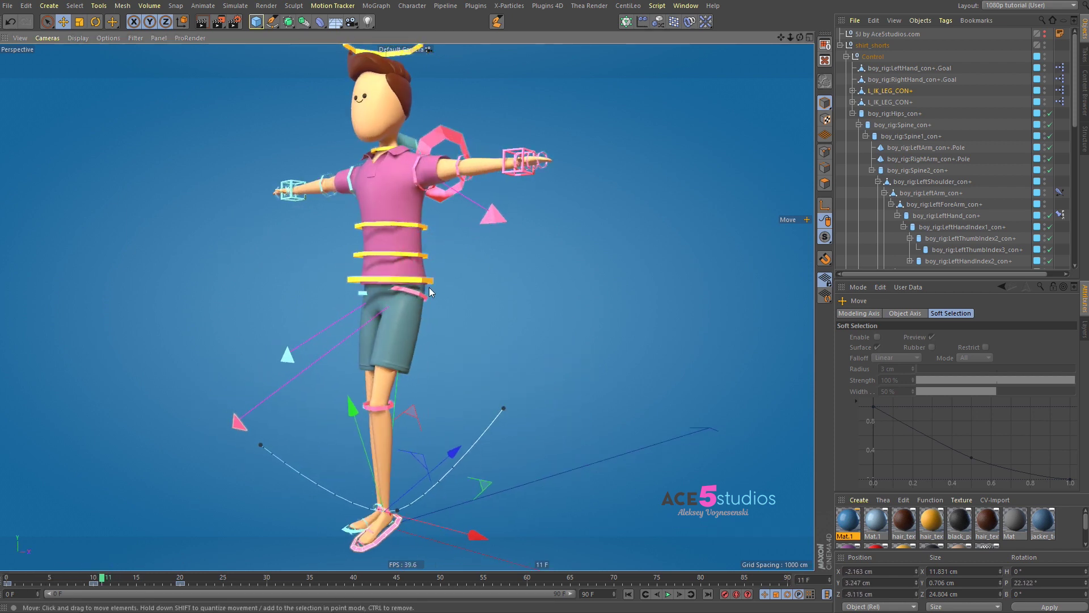
At frame 11, tilt the hip control sideways to about H 16.2°.
left_click(431, 284)
scroll(391, 310, "up", 2)
key("r")
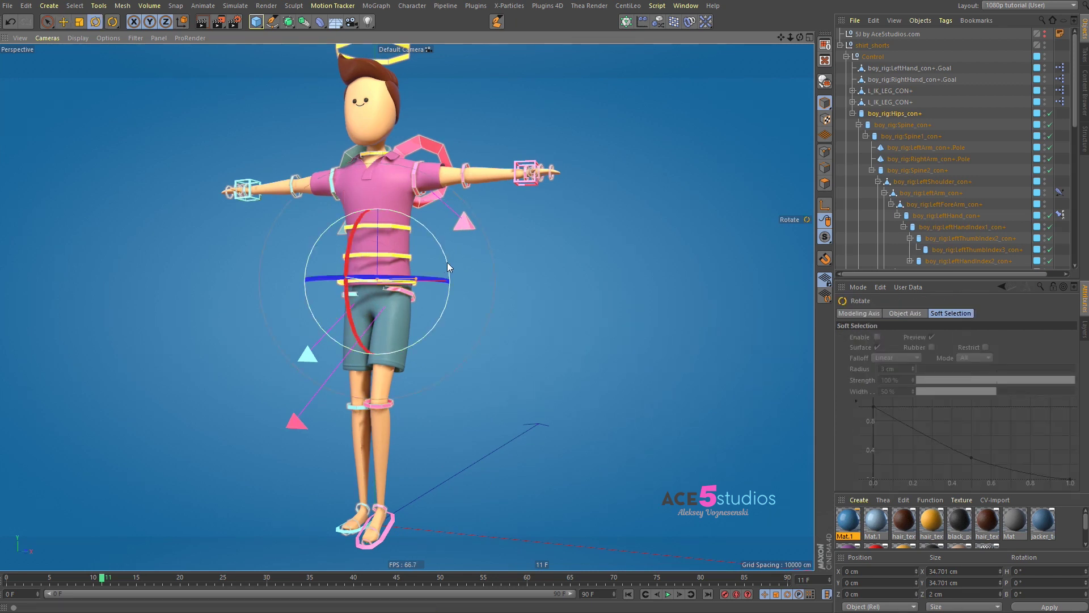
left_click_drag(447, 260, 513, 274)
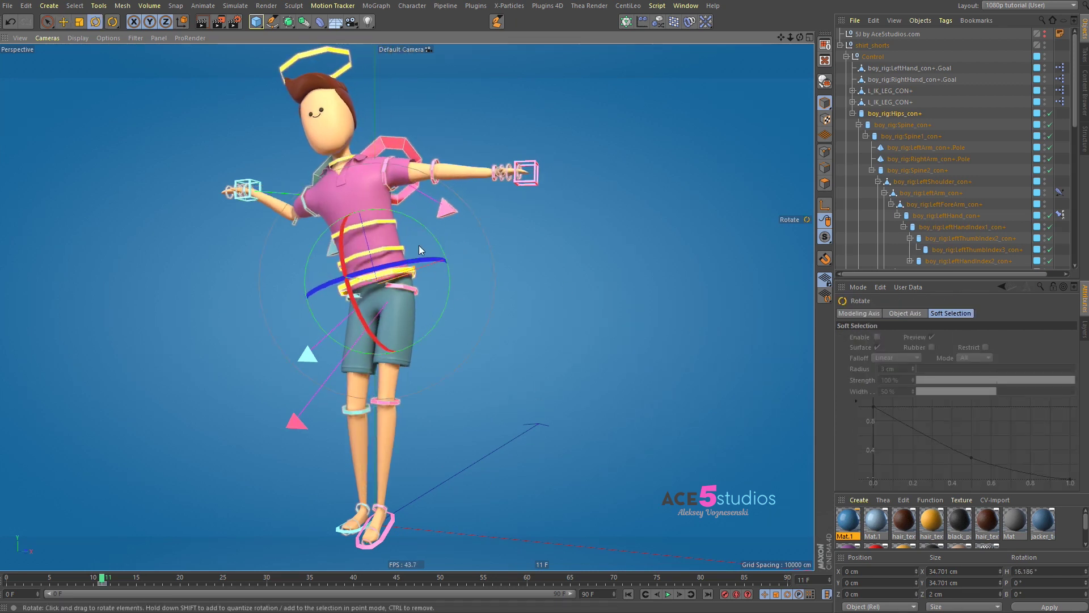
Return to frame 0 and delete the L_IK_LEG_CON+ and boy_rig:Hips_con+ tracks from the Timeline.
left_click_drag(102, 578, 7, 590)
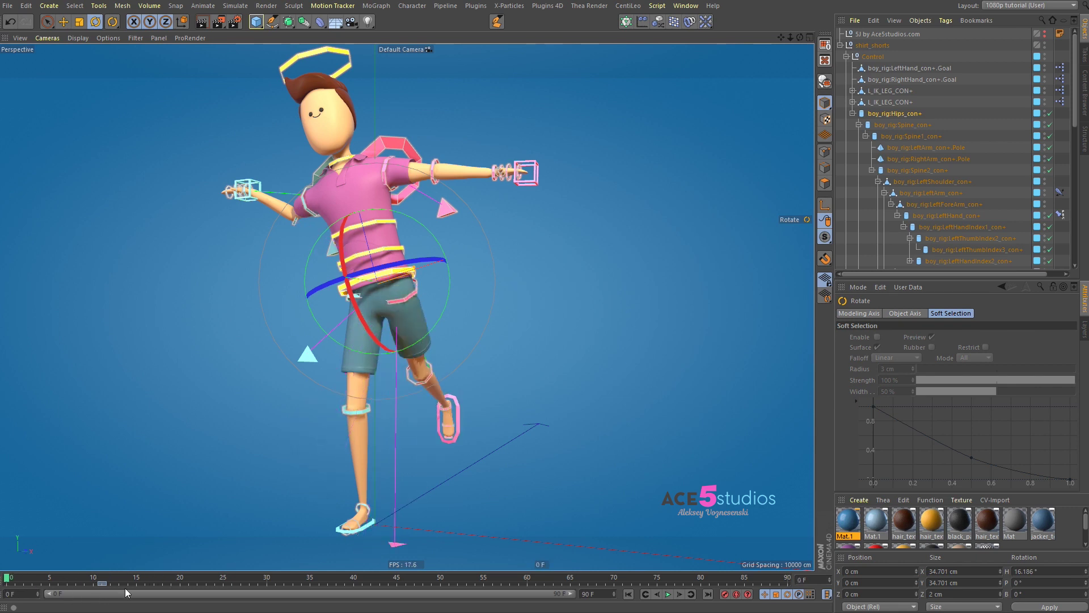
left_click(102, 582)
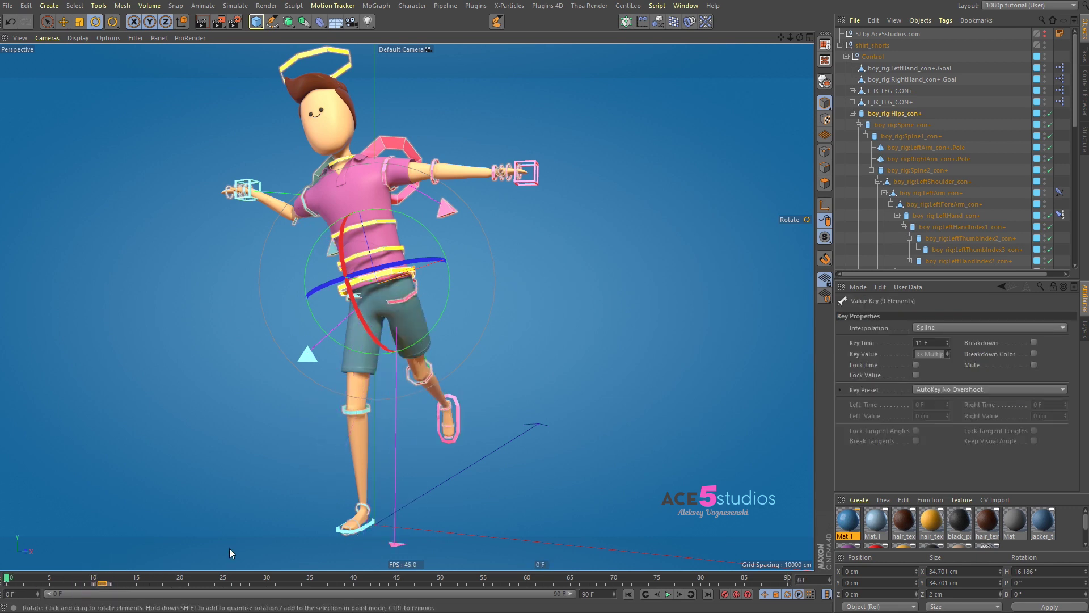
key("shift+F3")
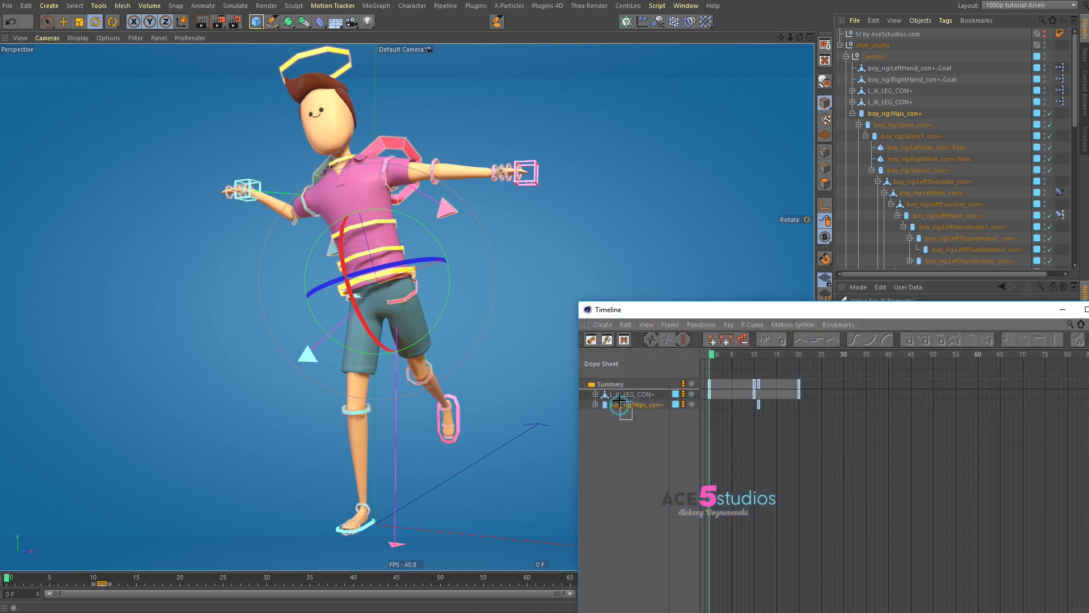
left_click_drag(633, 428, 607, 389)
key("Delete")
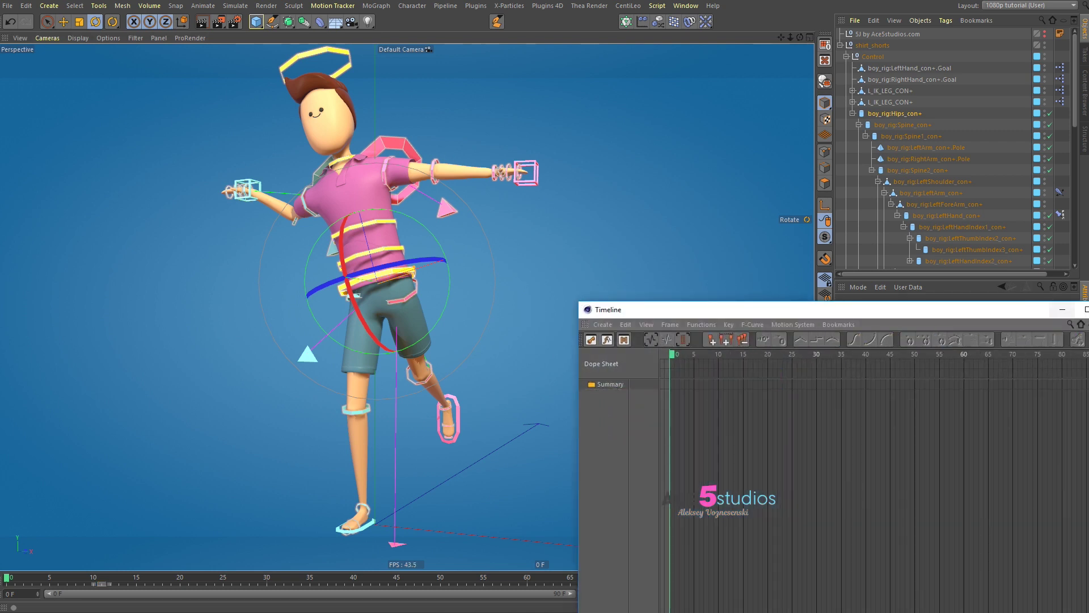
left_click(1088, 309)
Reset the hip control with all its children and the raised foot control to the default pose, and clear the selection.
middle_click(900, 113)
key("alt+0")
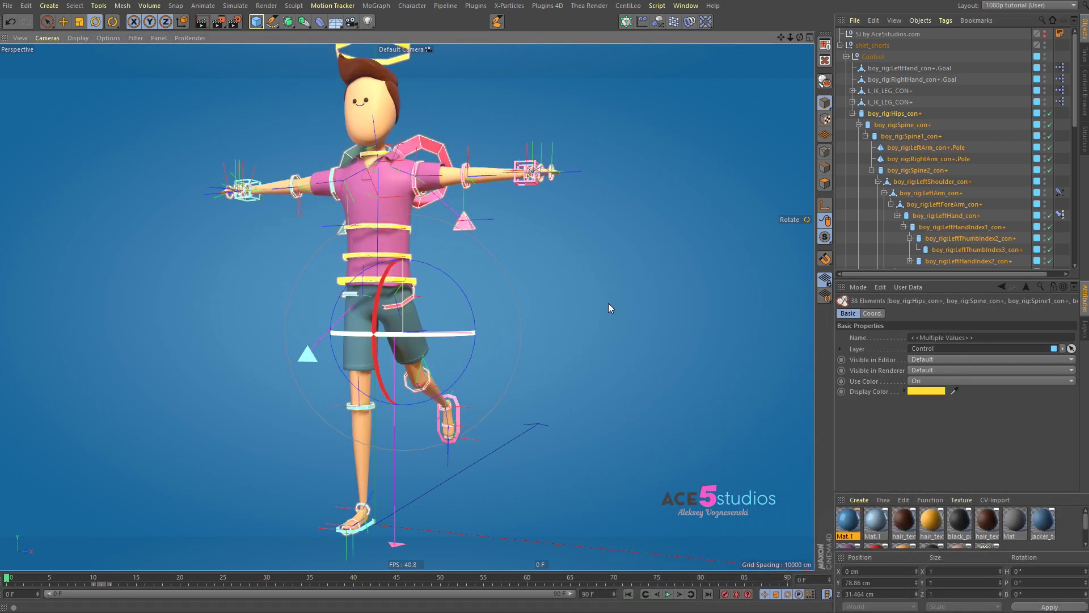
left_click(459, 420)
key("alt+shift+0")
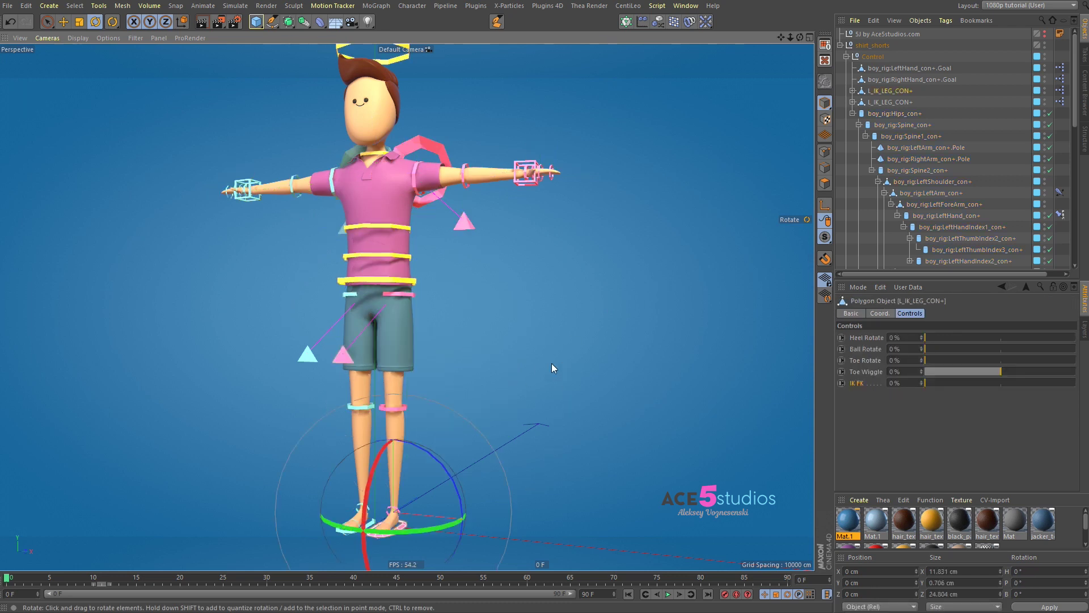
left_click(517, 366)
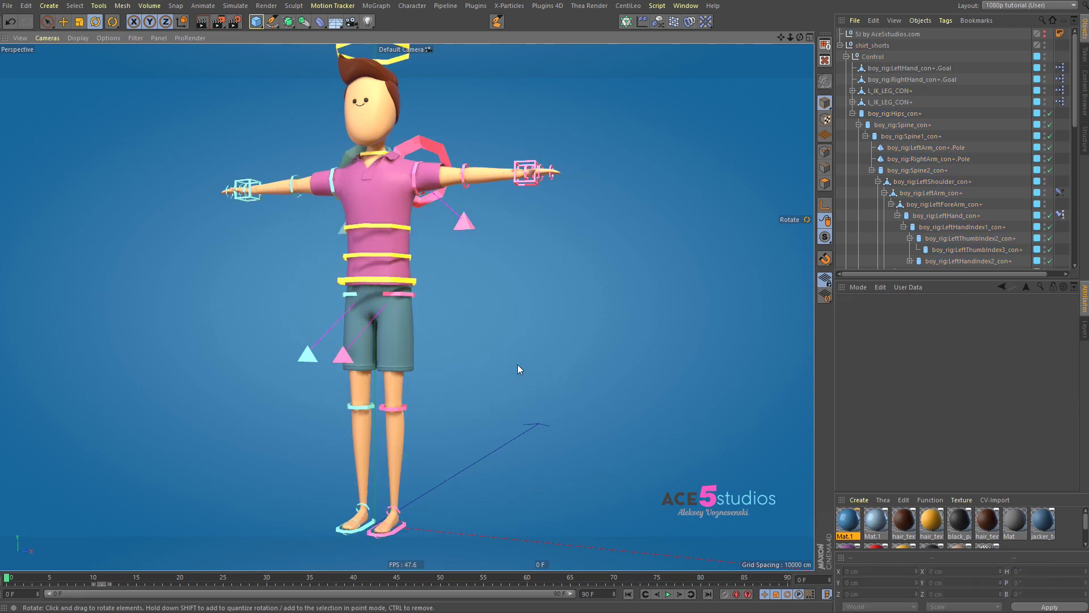
Run the Reset PSR command with the rig in its default pose.
key("shift+c")
type("RESET PSR")
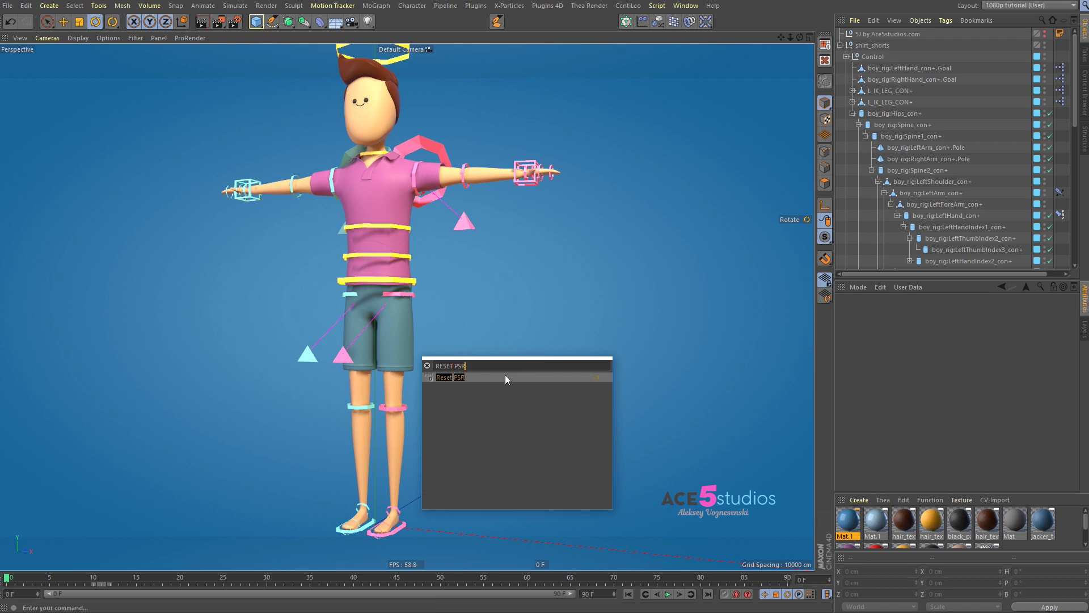
key("Return")
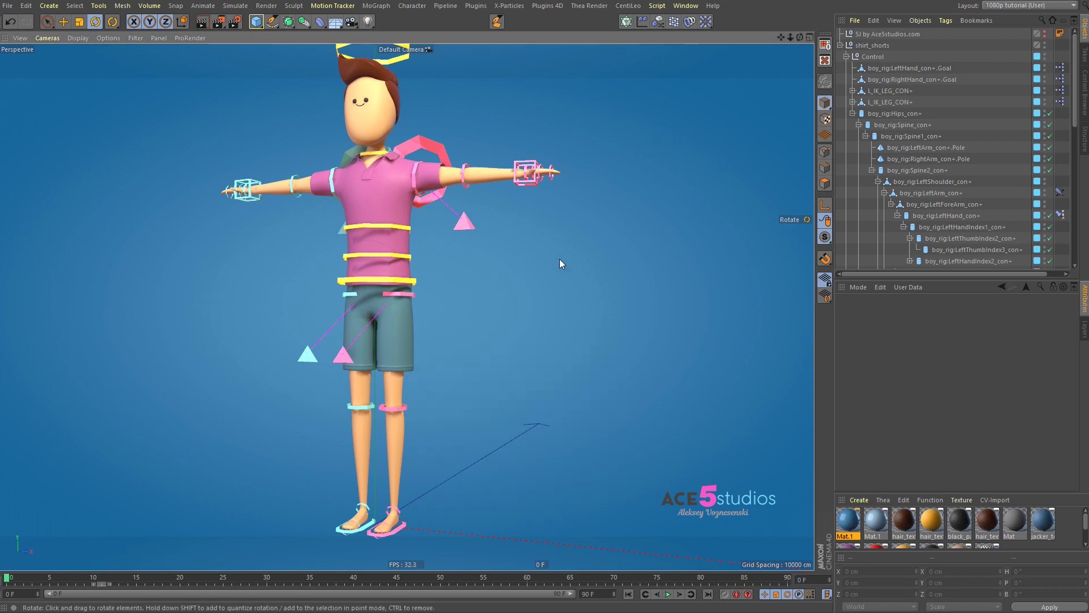
left_click_drag(323, 301, 523, 458, "alt")
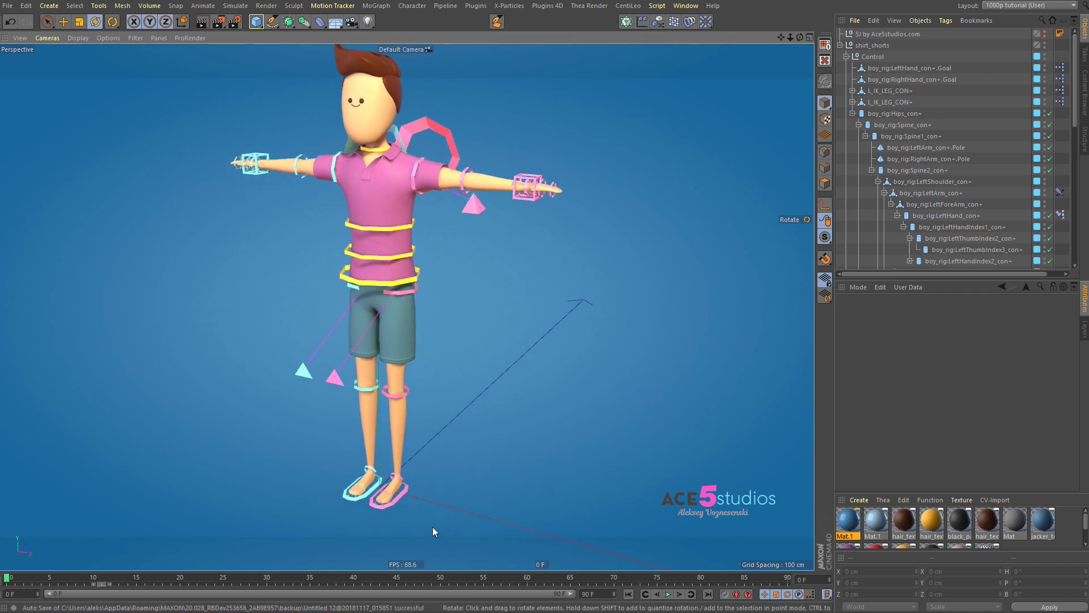
left_click(867, 290)
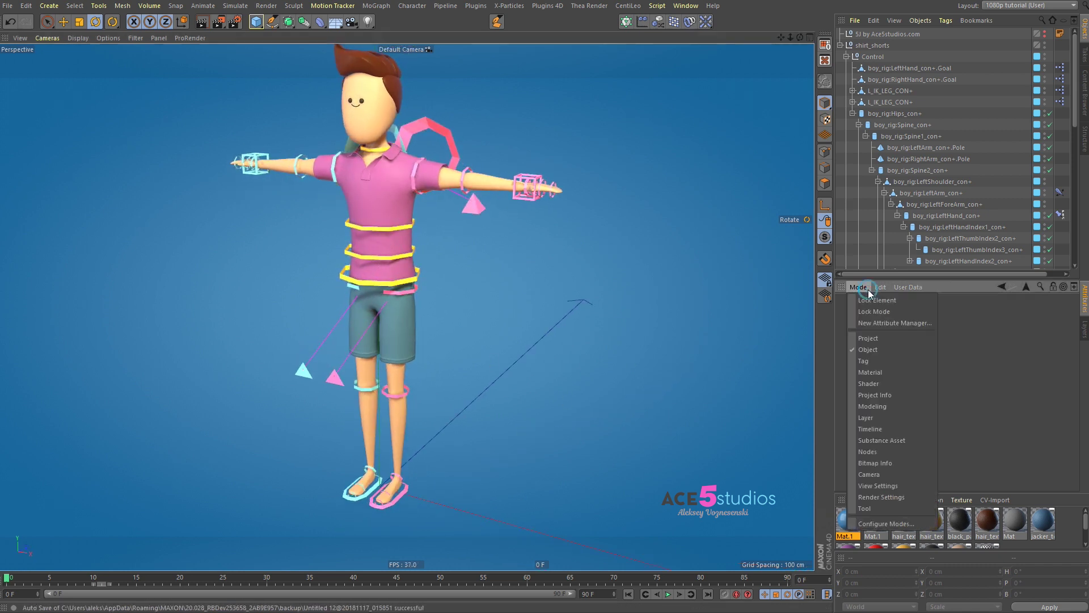
left_click(869, 288)
left_click(895, 124)
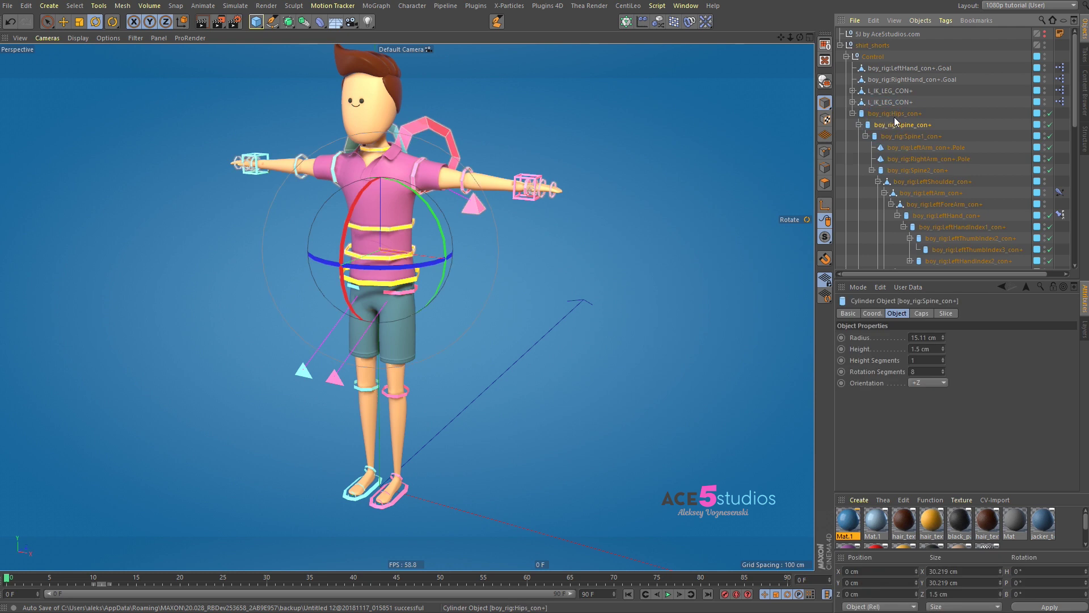
Show the pink foot control's coordinates, switch to the Move tool and clear the selection.
left_click(407, 495)
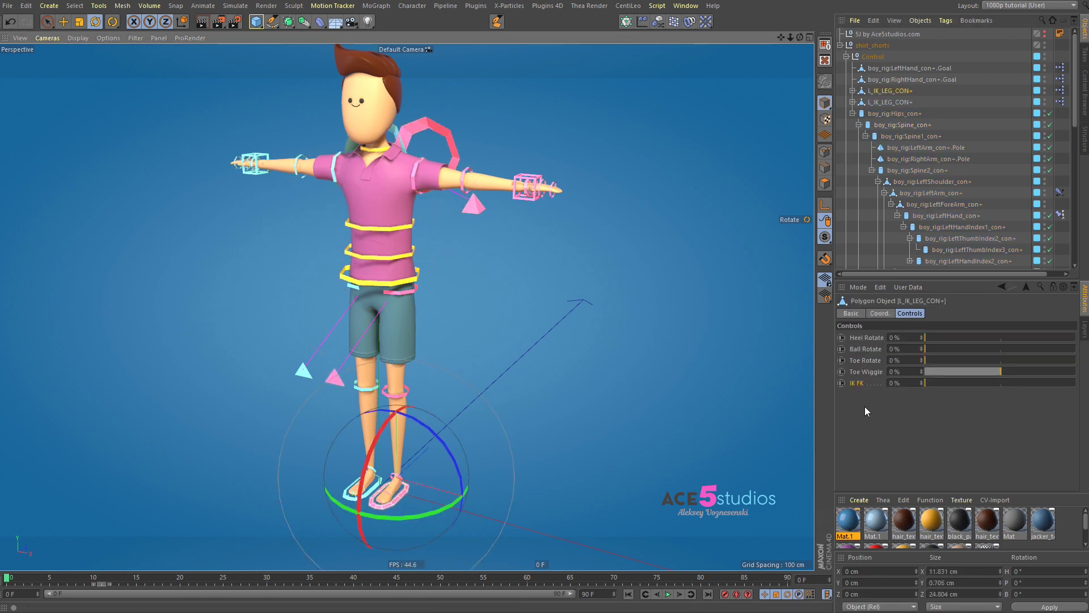
left_click(878, 312)
key("e")
left_click_drag(389, 549, 468, 535)
key("grave")
key("6")
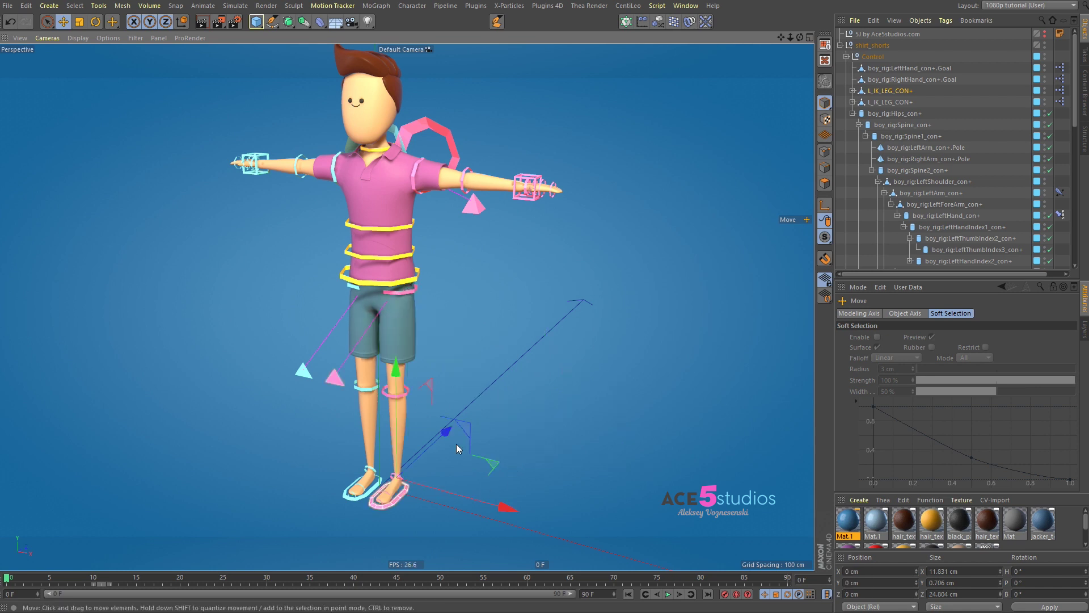
left_click(566, 374)
Switch the pink leg to FK by setting IK FK on its foot control to 100%.
left_click_drag(390, 418, 318, 437, "alt")
mouse_move(459, 362)
left_mouse_down("alt")
mouse_move(397, 380)
mouse_move(448, 362)
left_mouse_up("alt")
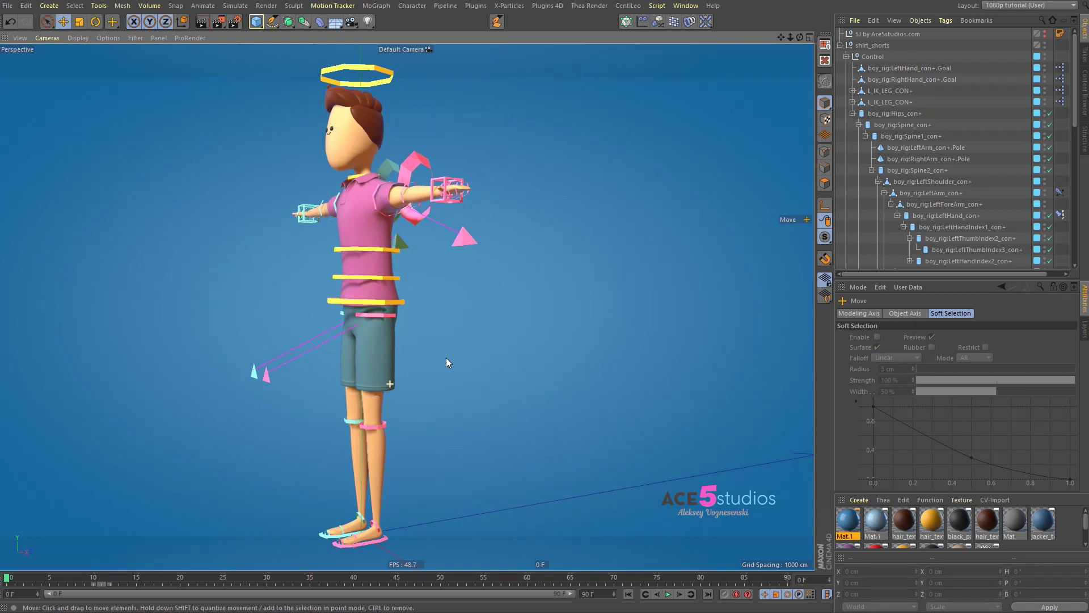
left_click(384, 543)
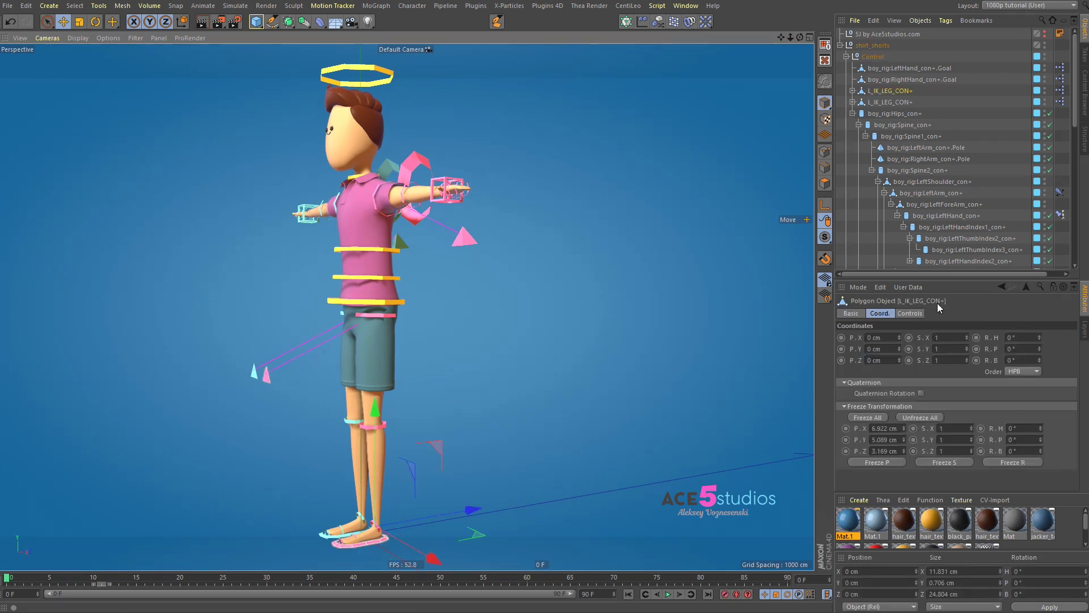
left_click(909, 313)
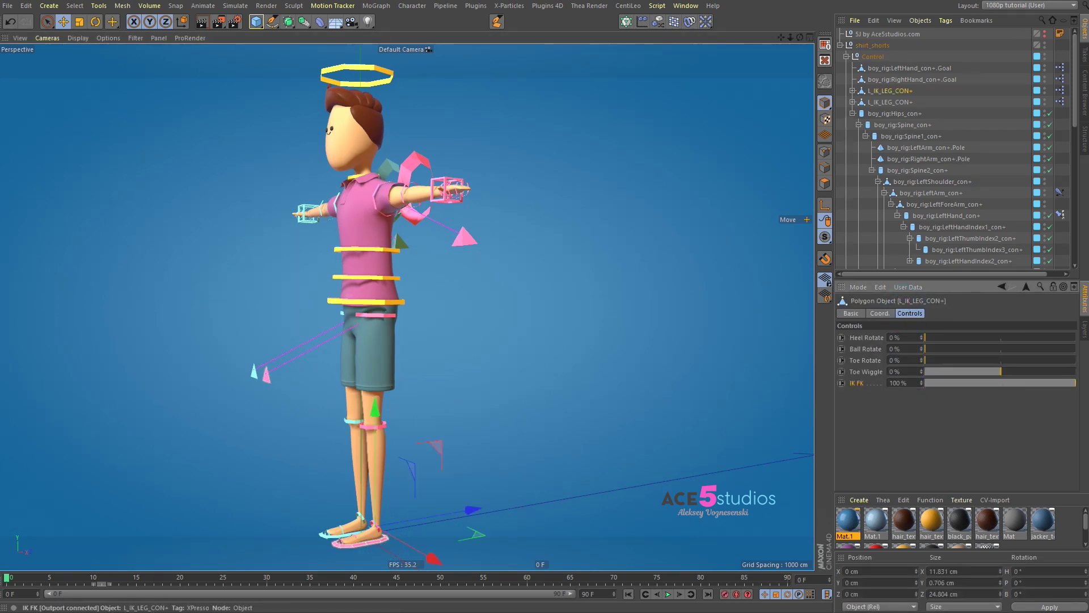
Rotate the pink upper leg control to about P 71.6° at frame 0 and about P -59.5° at frame 20.
left_click(385, 317)
key("r")
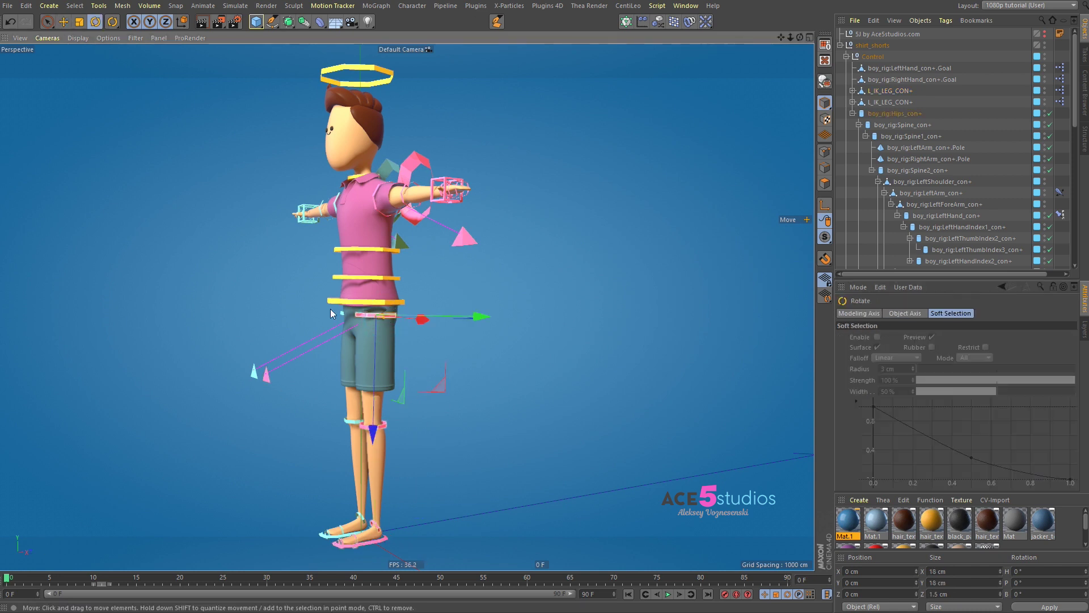
left_click_drag(315, 281, 295, 401)
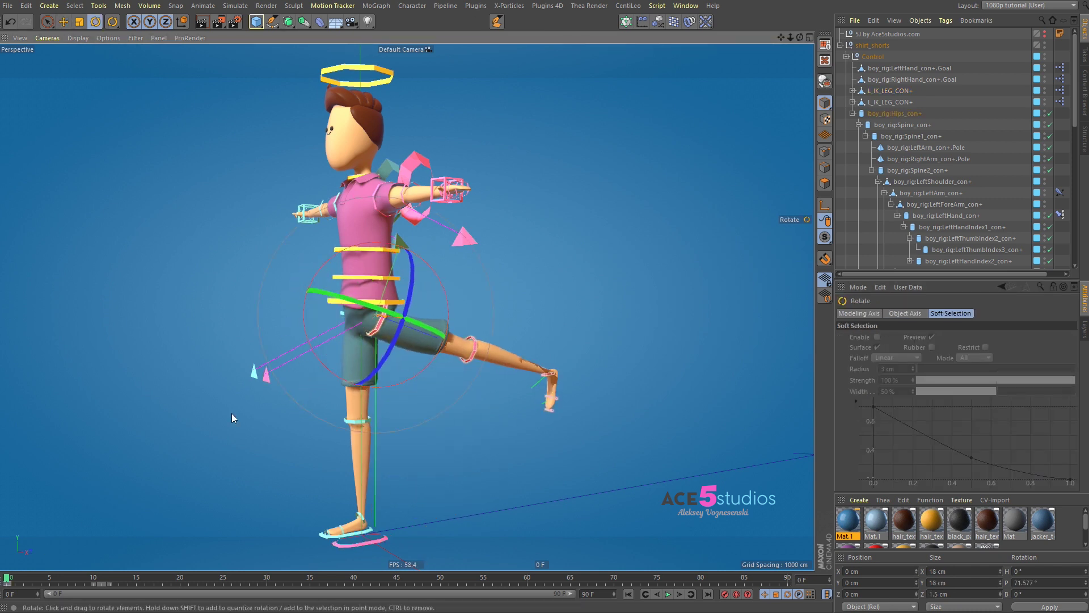
left_click(179, 578)
left_click_drag(304, 297, 506, 184)
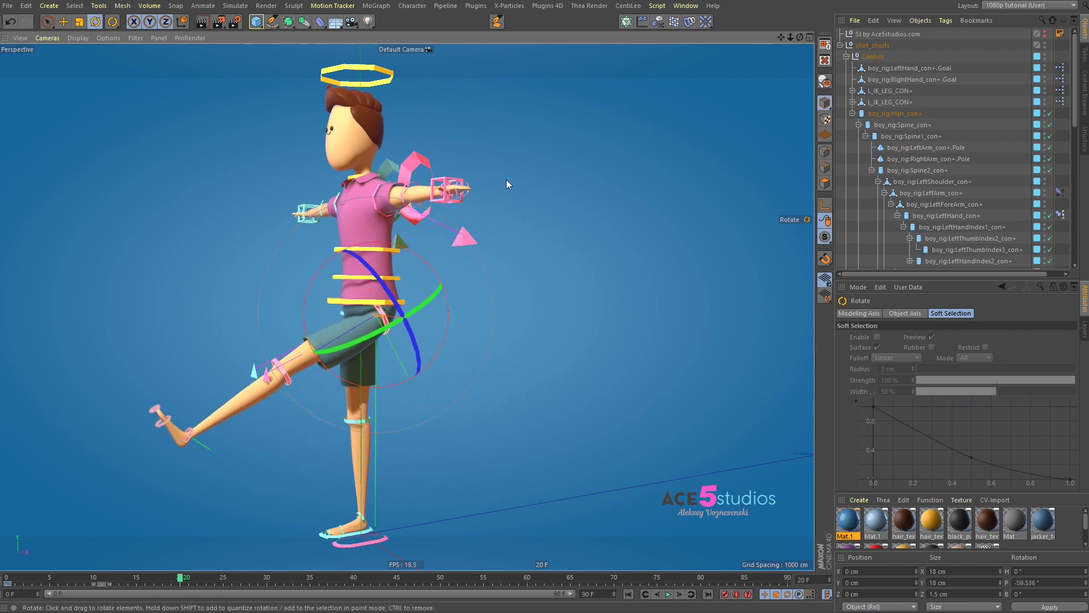
Scrub between frames 5 and 20 to review the FK leg swing from the side and front.
left_click_drag(192, 574, 50, 590)
middle_click_drag(326, 430, 275, 329, "alt")
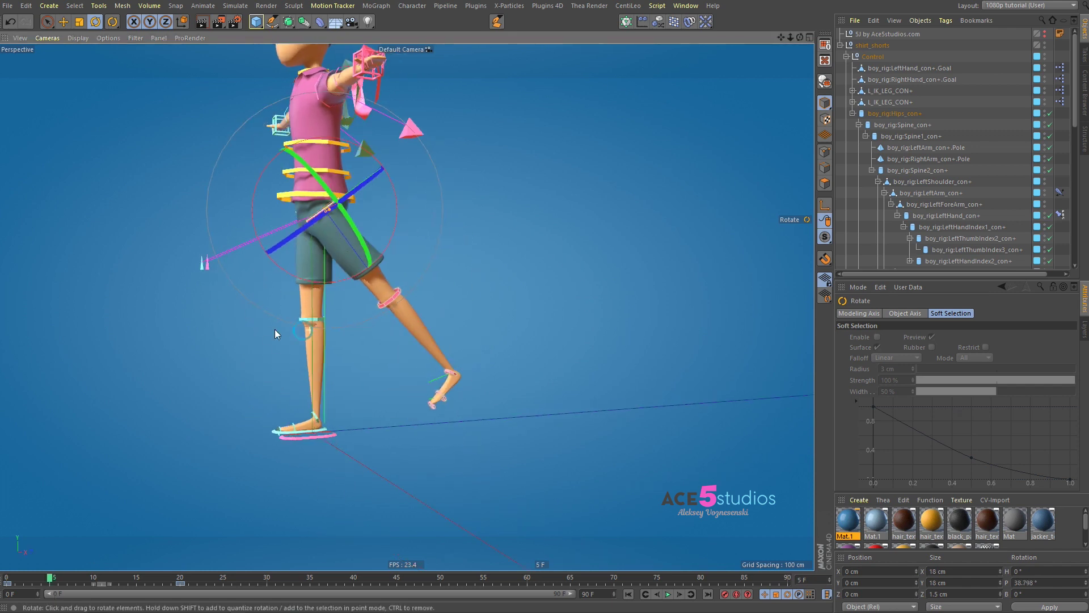
left_click_drag(275, 329, 210, 329, "alt")
left_click_drag(35, 578, 265, 578)
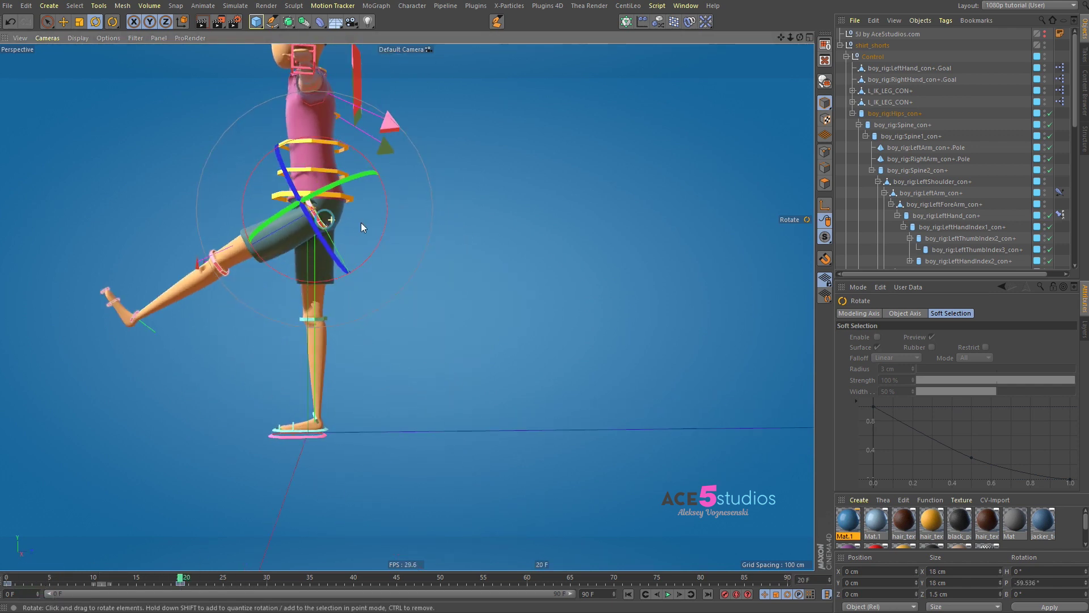
left_click_drag(361, 222, 382, 217, "alt")
At frame 20, tilt the hip control sideways to about H 24.7°.
left_click(285, 191)
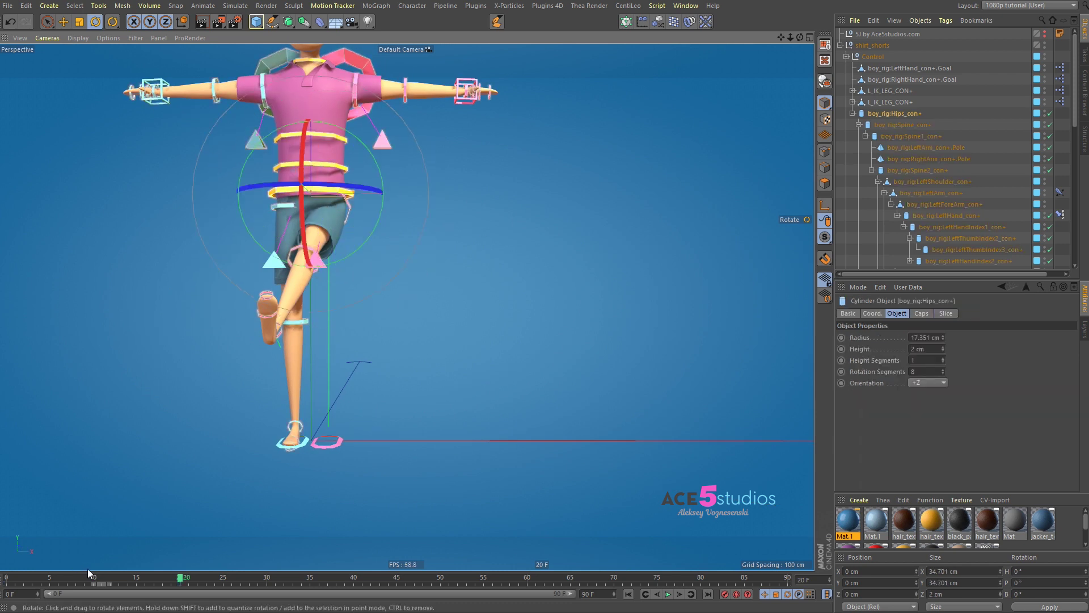
left_click(8, 578)
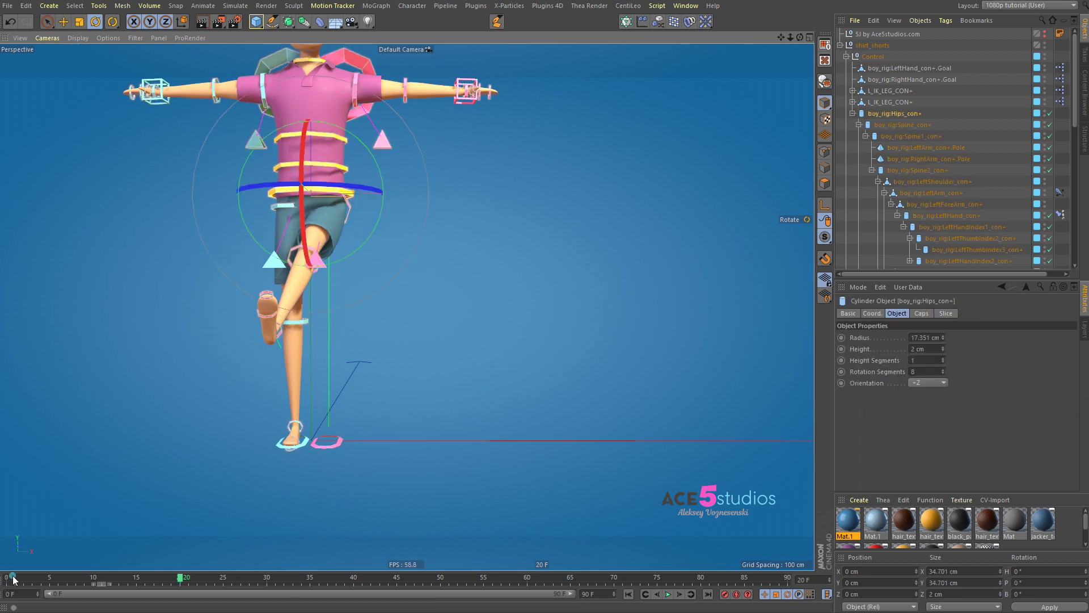
left_click(179, 579)
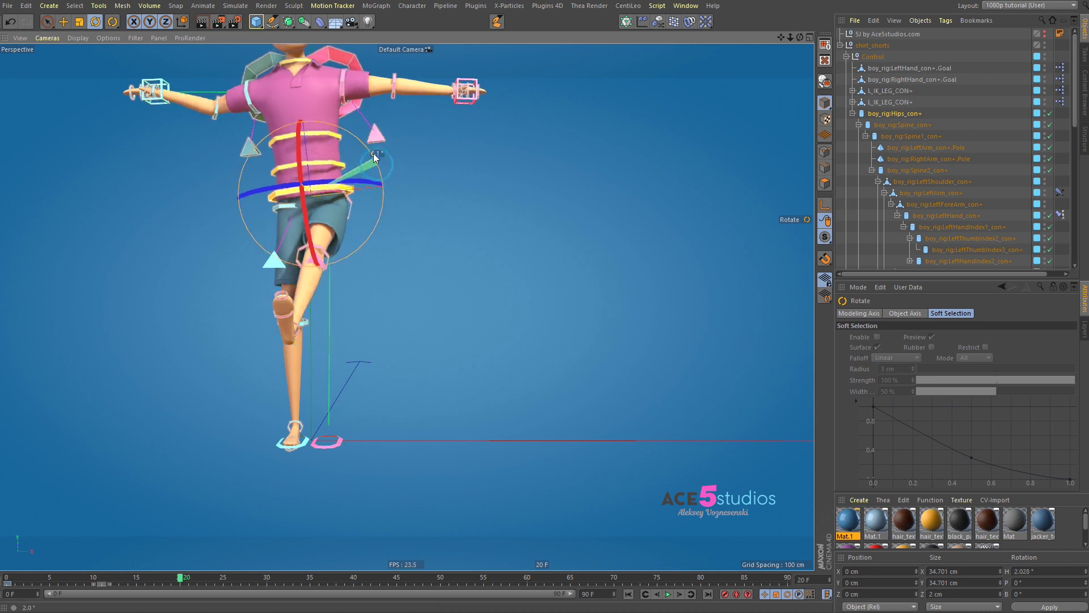
left_click_drag(375, 158, 335, 130)
mouse_move(179, 584)
left_mouse_down()
mouse_move(22, 582)
mouse_move(196, 566)
mouse_move(3, 593)
mouse_move(24, 577)
mouse_move(150, 575)
mouse_move(116, 588)
mouse_move(180, 578)
left_mouse_up()
Delete the hip control's keyframe at frame 0.
left_click(7, 583)
key("Delete")
middle_click_drag(282, 232, 278, 298, "alt")
scroll(278, 298, "down", 2)
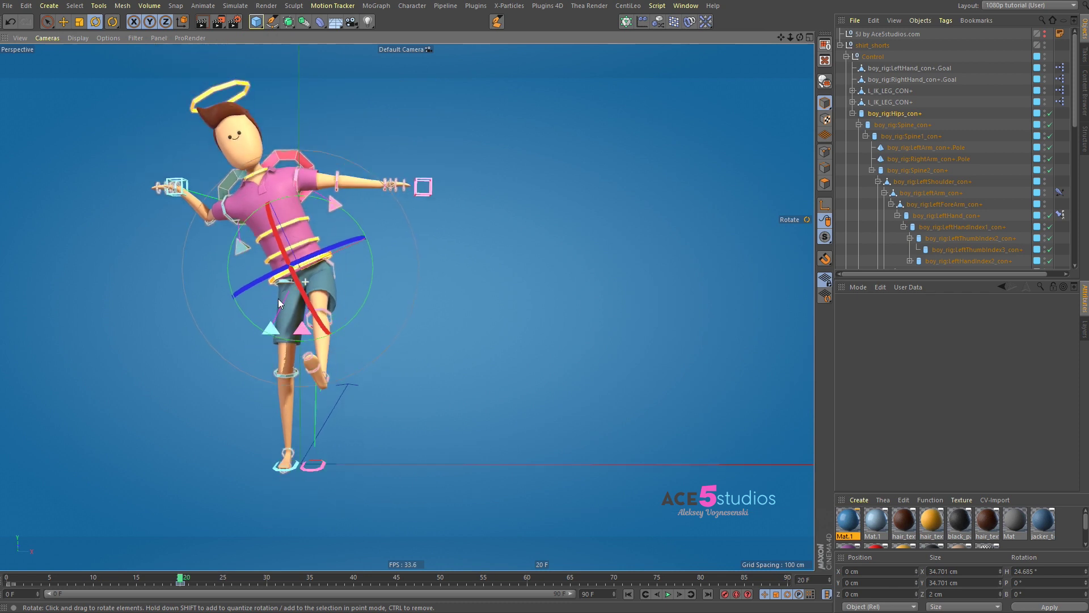
scroll(278, 298, "down", 1)
At frame 0, bend the pink knee control backward to about P 44.8°.
left_click_drag(184, 579, 154, 578)
left_click_drag(340, 239, 347, 265, "alt")
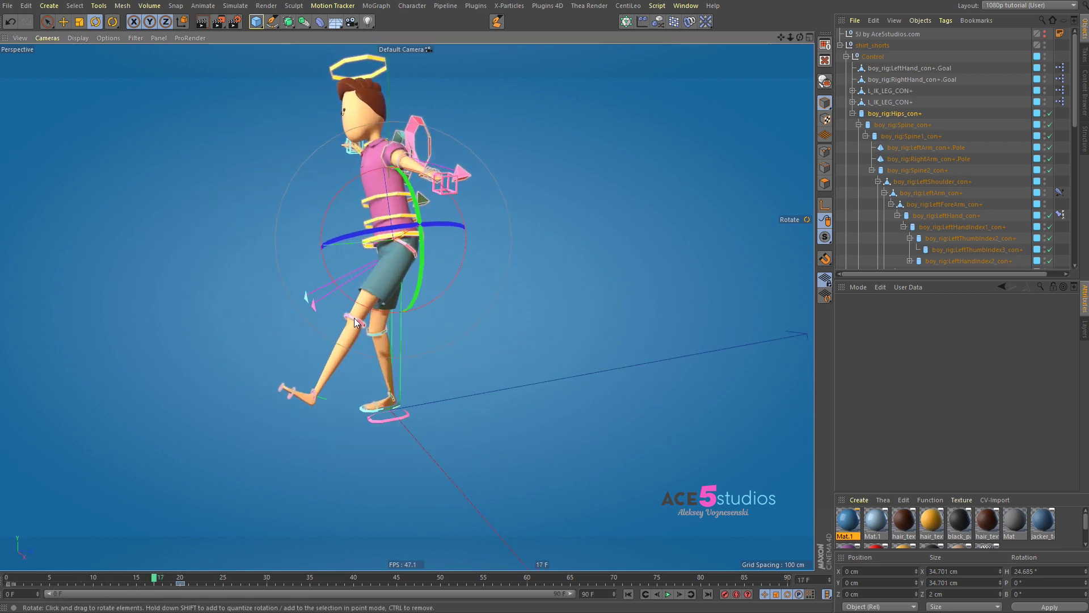
left_click(354, 319)
left_click_drag(147, 577, 6, 579)
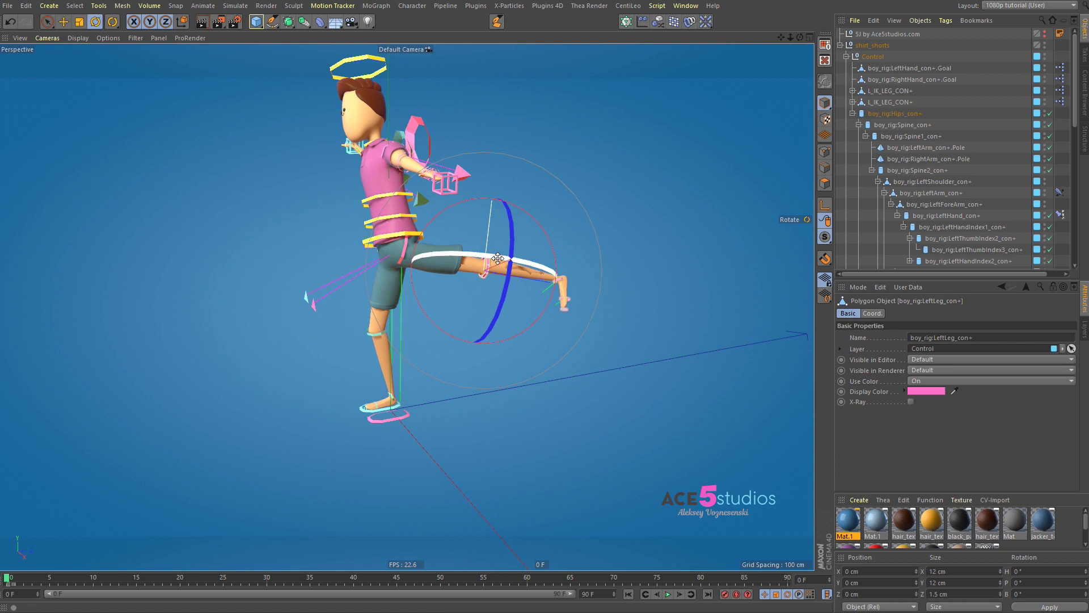
left_click_drag(424, 239, 422, 292)
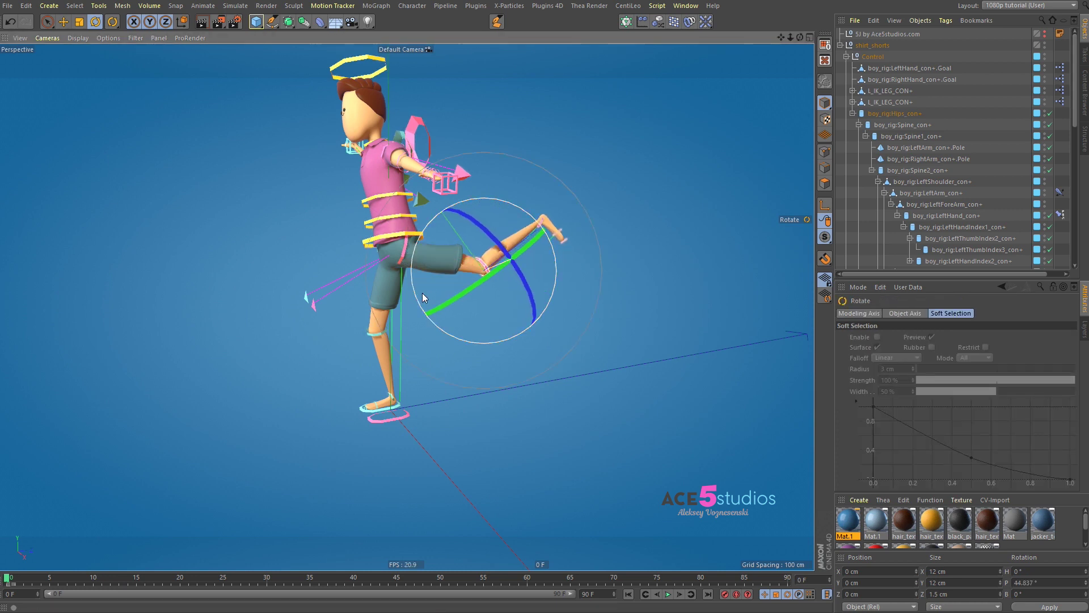
At frame 20, straighten the pink knee control to about P 8.2°.
left_click_drag(14, 579, 276, 579)
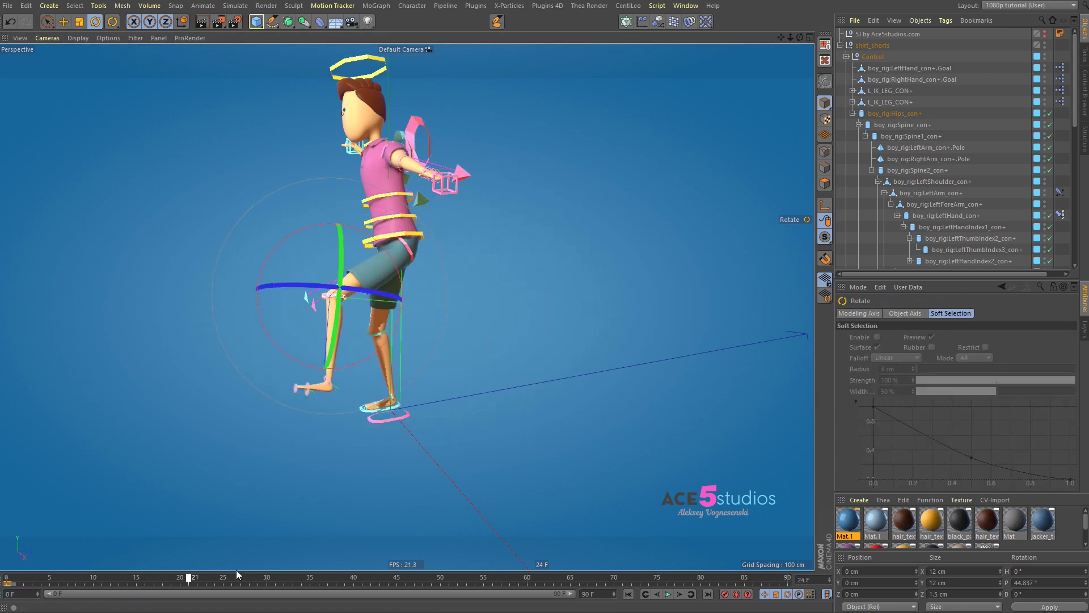
left_click(183, 578)
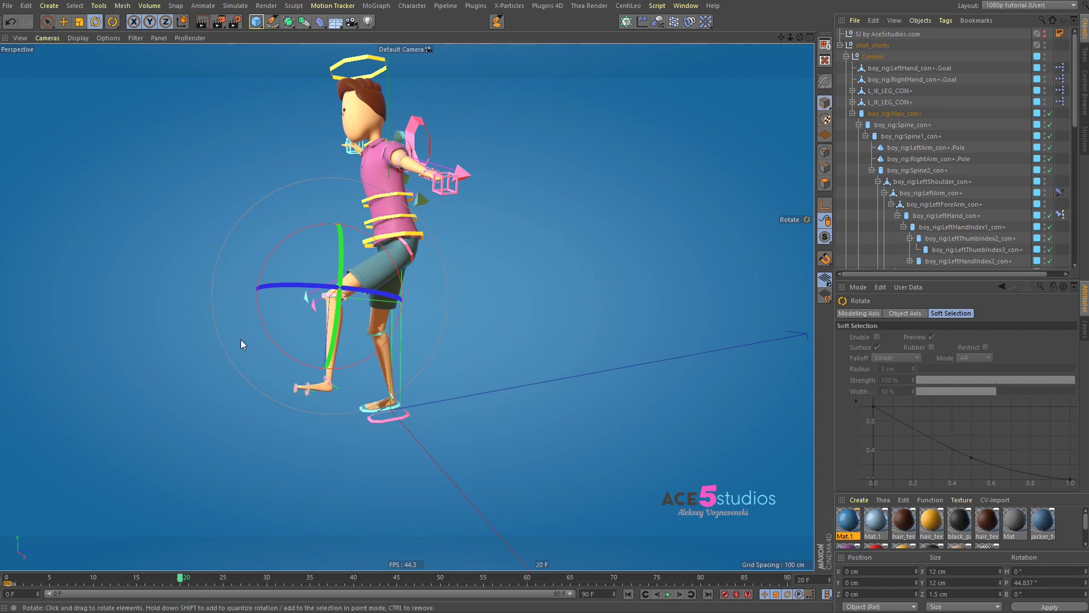
left_click_drag(266, 331, 224, 308)
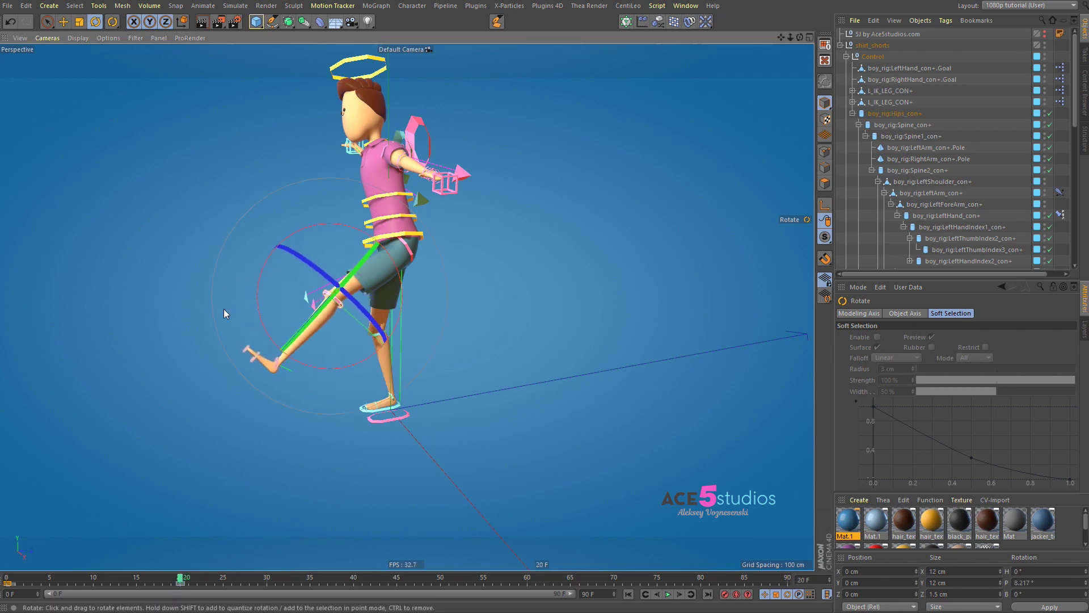
Scrub back to frame 0 to review the leg swing with the knee bend.
left_click_drag(179, 579, 154, 579)
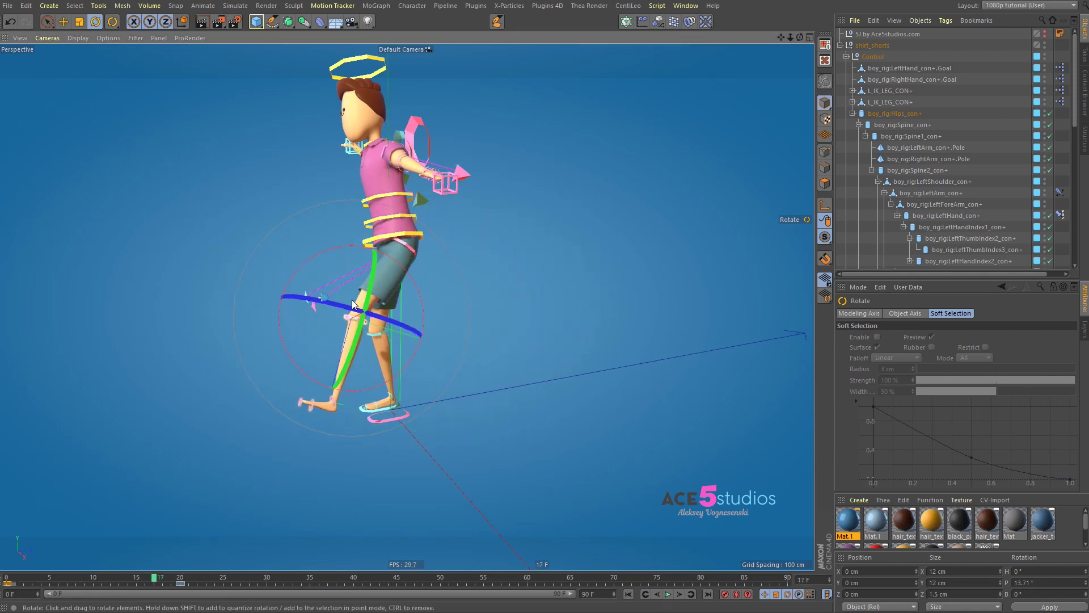
left_click_drag(363, 305, 462, 305, "alt")
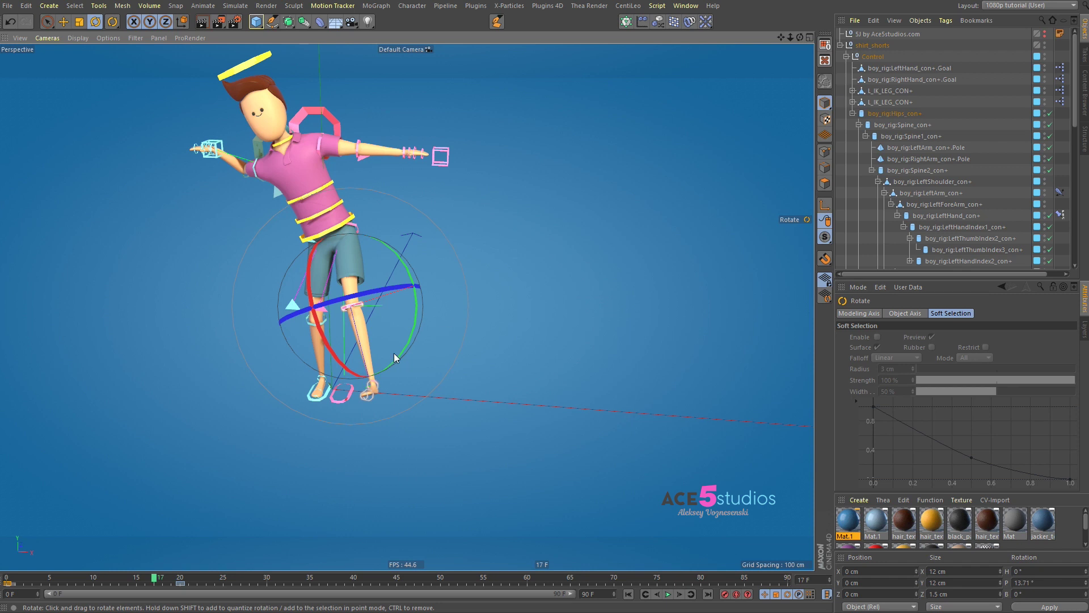
left_click_drag(155, 578, 7, 577)
Test how the IK hands react by tilting the hip control to about H 11.4°, and restore its previous tilt.
left_click_drag(312, 174, 327, 227, "alt")
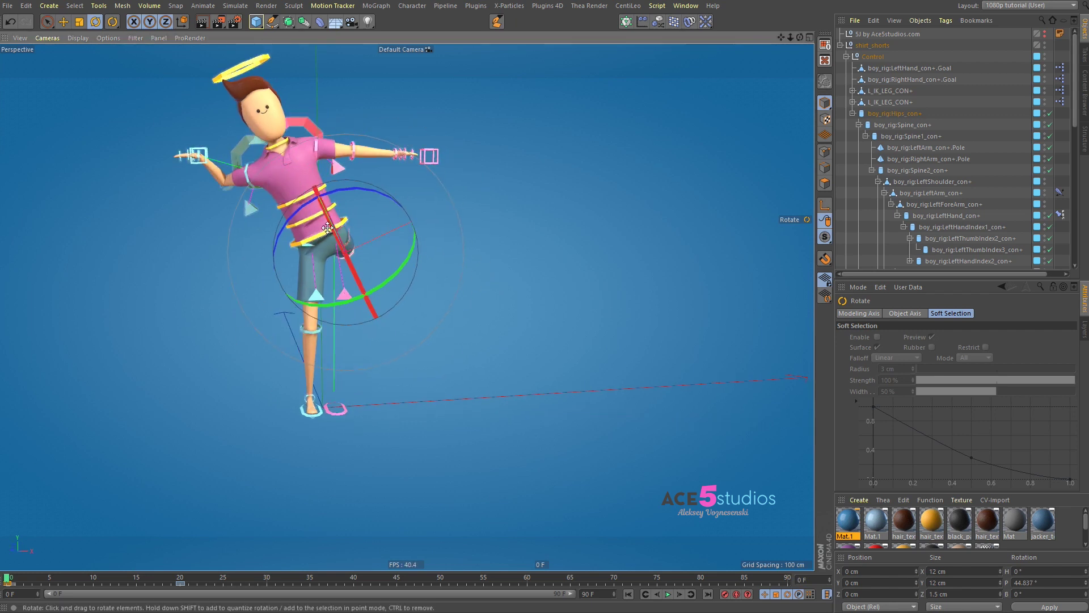
left_click(346, 218)
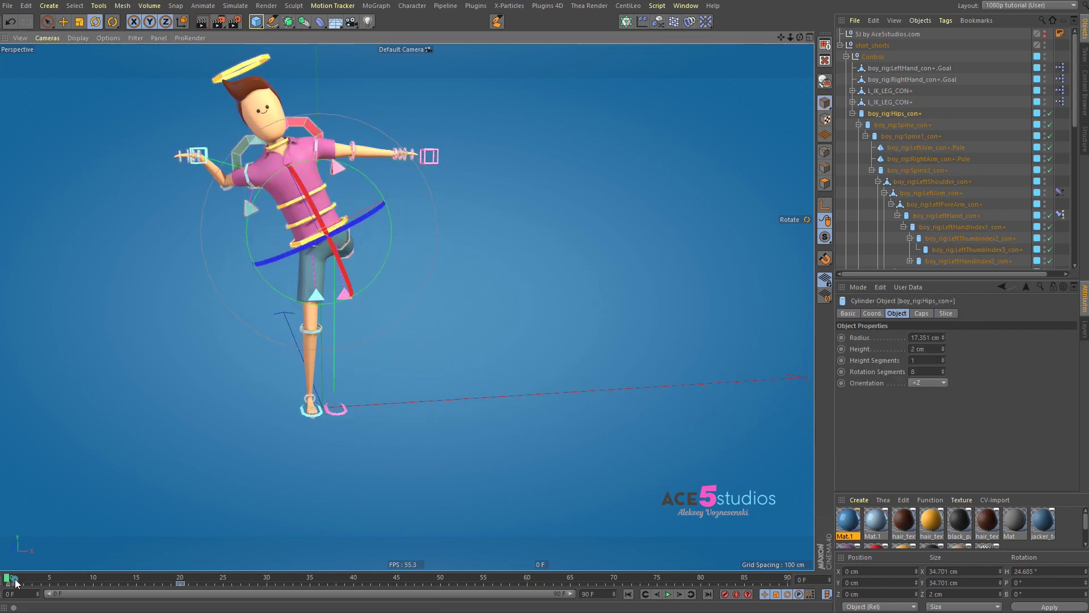
mouse_move(357, 188)
left_mouse_down()
mouse_move(386, 184)
mouse_move(362, 186)
mouse_move(408, 201)
mouse_move(350, 173)
left_mouse_up()
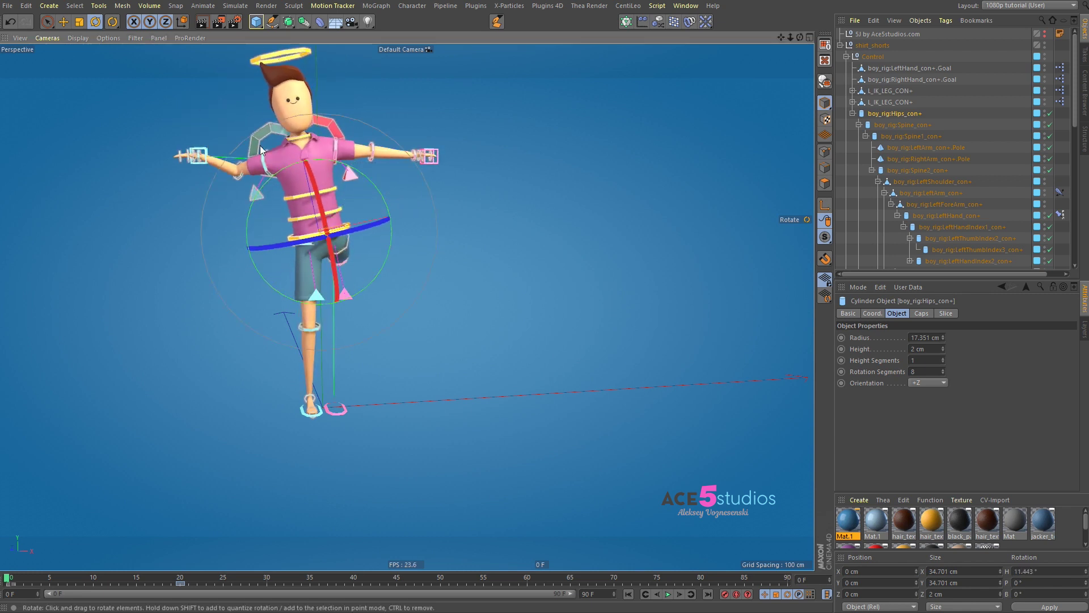
mouse_move(363, 226)
left_mouse_down()
mouse_move(309, 238)
mouse_move(374, 223)
left_mouse_up()
Switch both arms to FK by setting IK FK on the two hand goal controls to 100%.
left_click(431, 156)
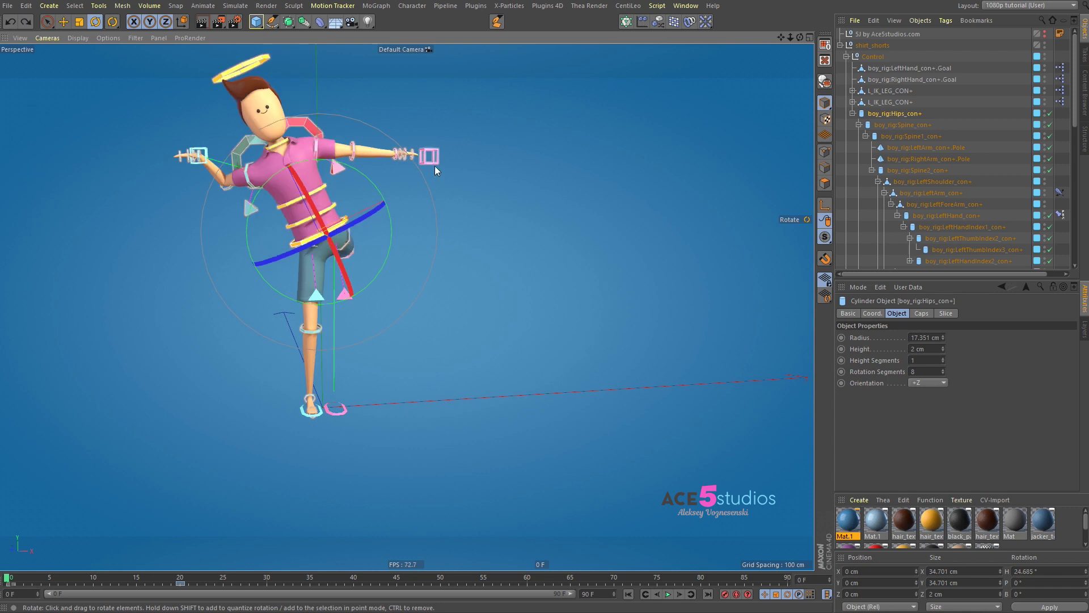
left_click(195, 162, "shift")
left_click_drag(944, 336, 1078, 337)
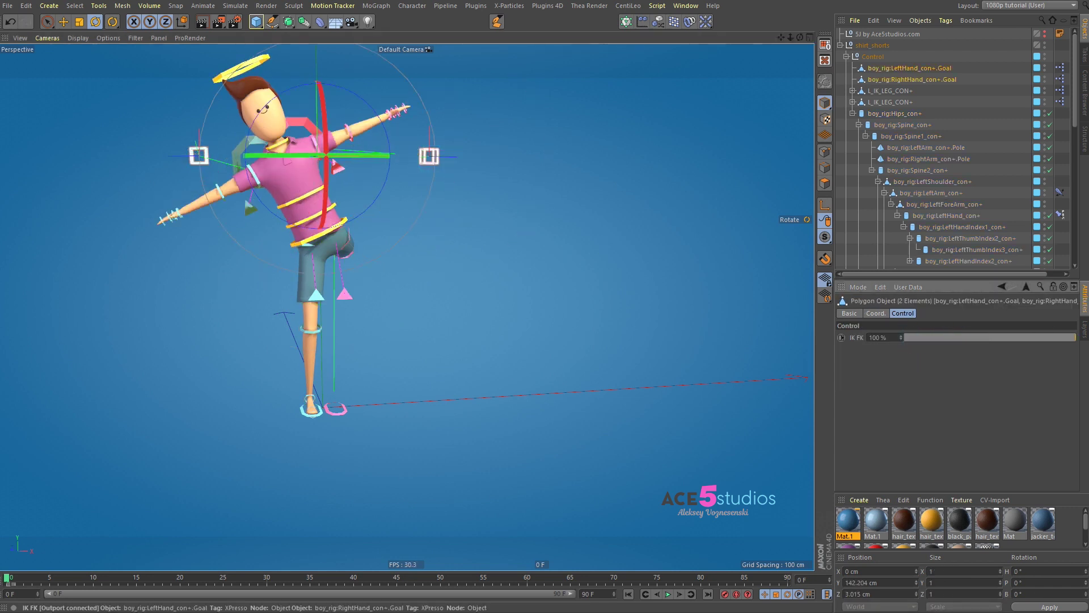
mouse_move(8, 578)
left_mouse_down()
mouse_move(68, 582)
mouse_move(7, 578)
left_mouse_up()
At frame 0, twist the hip control to about B 25.4°, and go to frame 20.
left_click(304, 243)
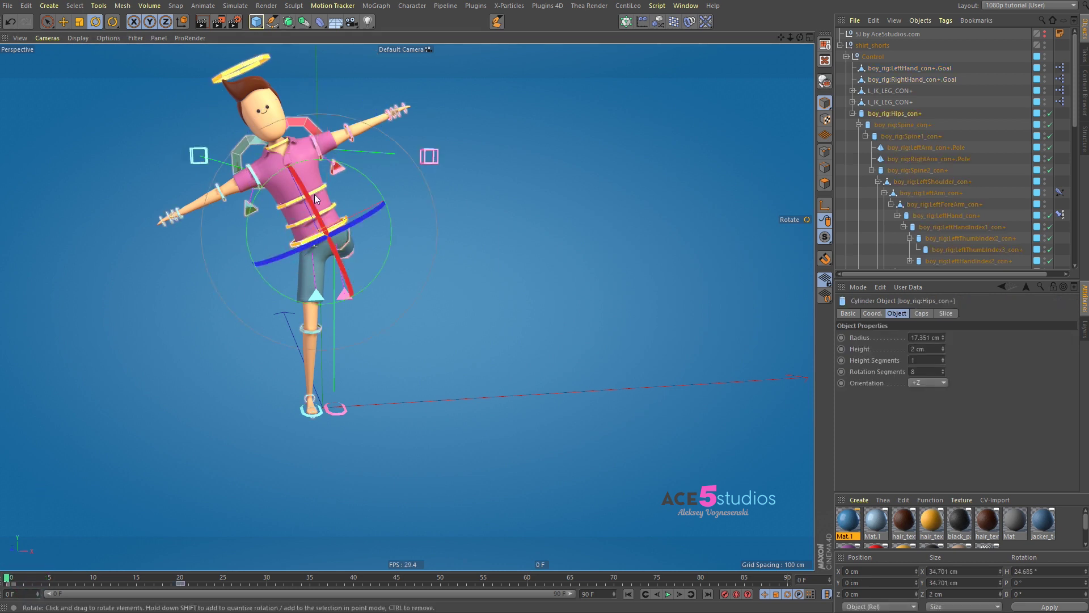
left_click_drag(338, 227, 329, 253)
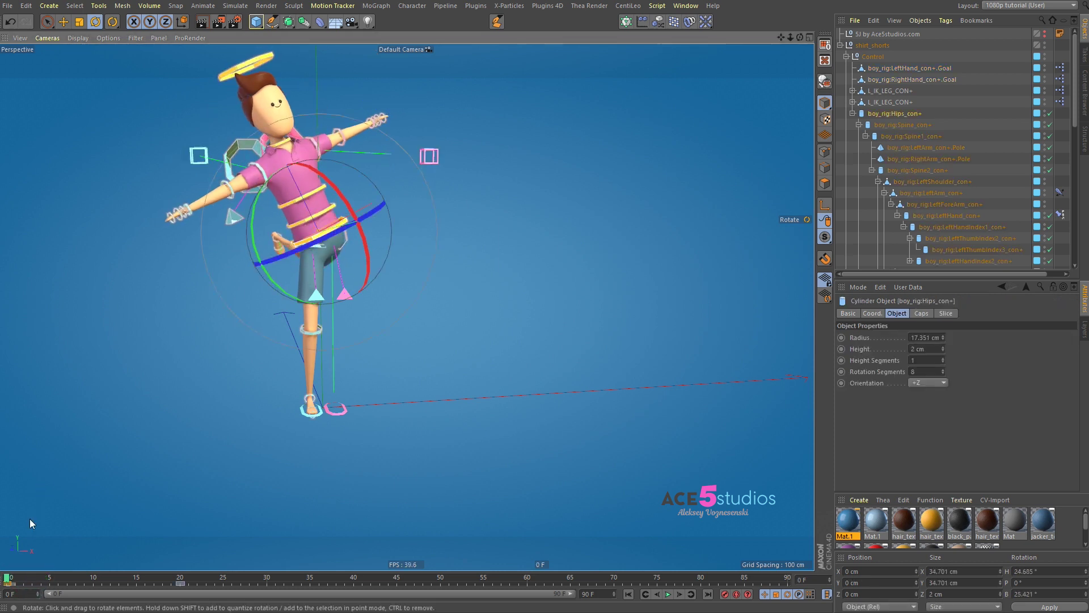
left_click_drag(22, 580, 181, 583)
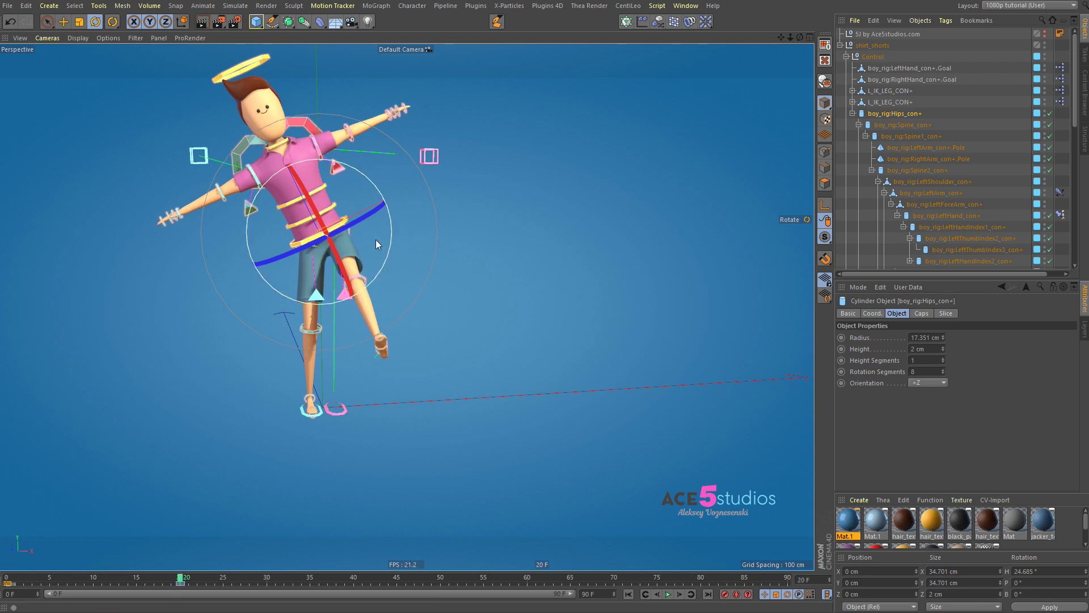
Rotate the hip control to about P -8.4°, B -17.2° at frame 20, and the left arm control to about H 57.3°, P 32.7° at frame 0.
left_click_drag(376, 243, 309, 244)
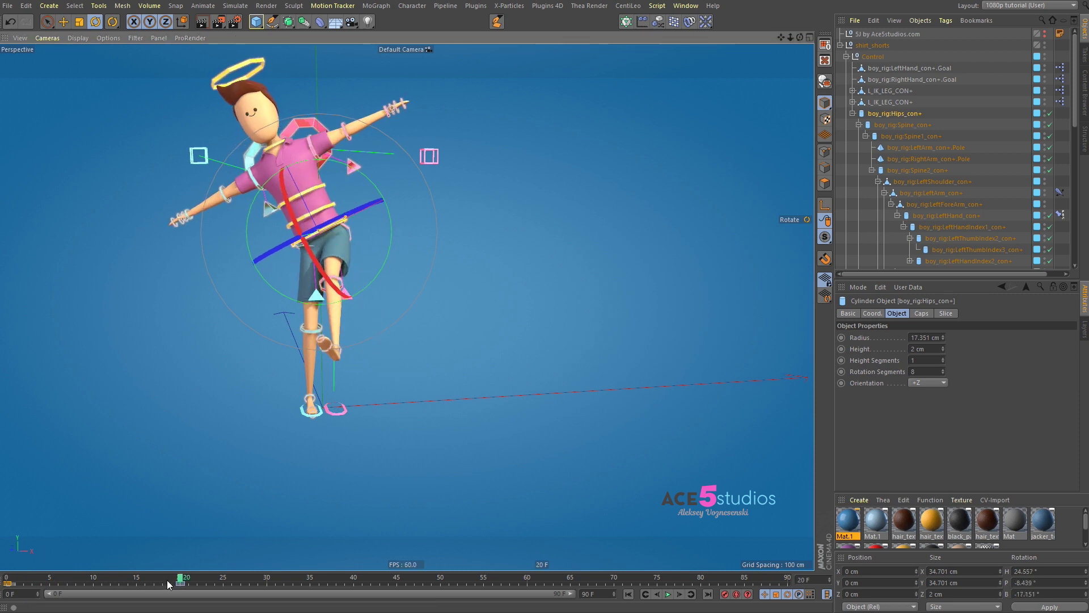
left_click_drag(166, 579, 7, 579)
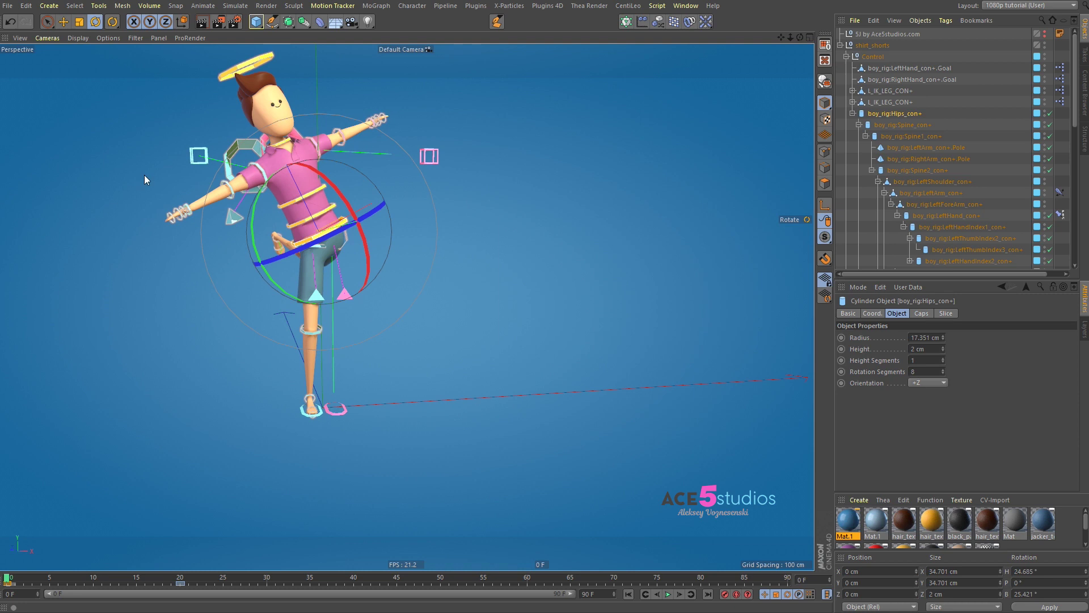
left_click(315, 140)
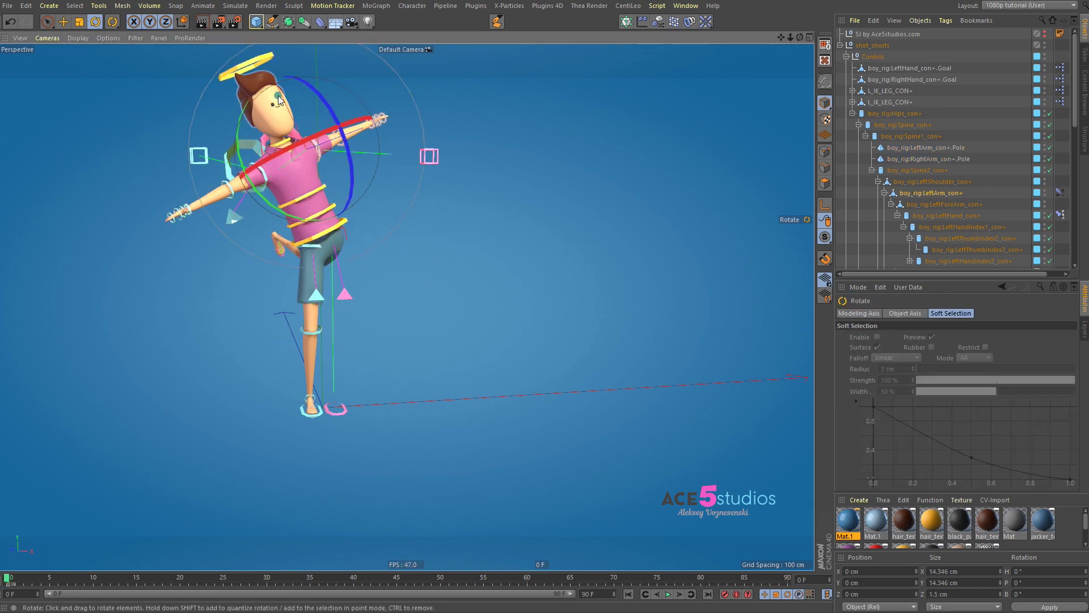
mouse_move(278, 101)
left_mouse_down()
mouse_move(377, 111)
mouse_move(265, 182)
mouse_move(283, 100)
mouse_move(287, 109)
left_mouse_up()
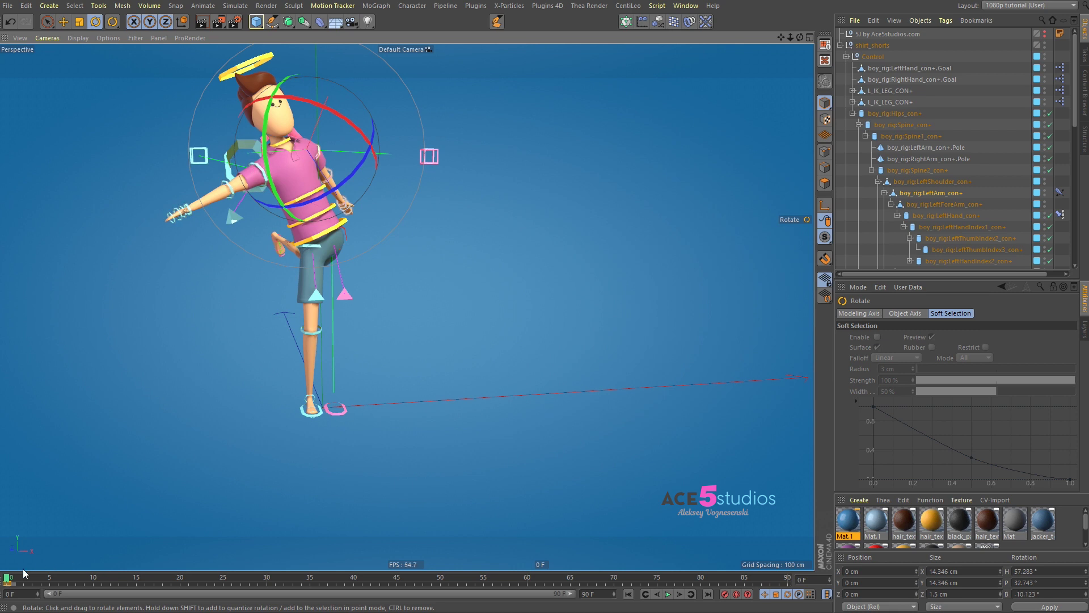
At frame 35, rotate the left arm control to about H 12.3°, P -58°, B -41.8°, and move that key to frame 20.
left_click_drag(23, 575, 309, 577)
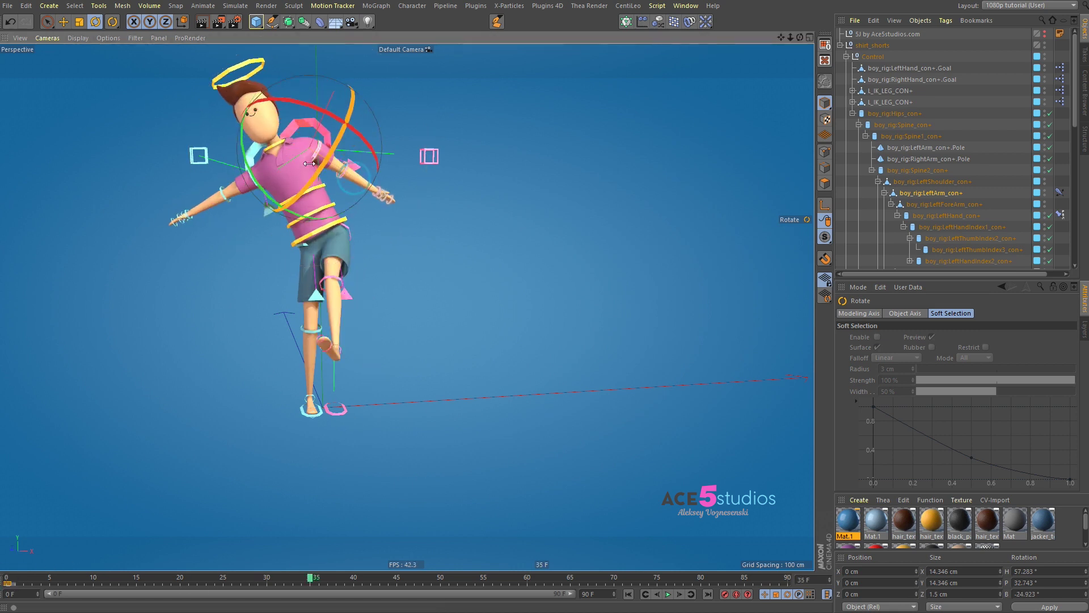
left_click_drag(304, 223, 205, 87)
left_click_drag(375, 153, 381, 111)
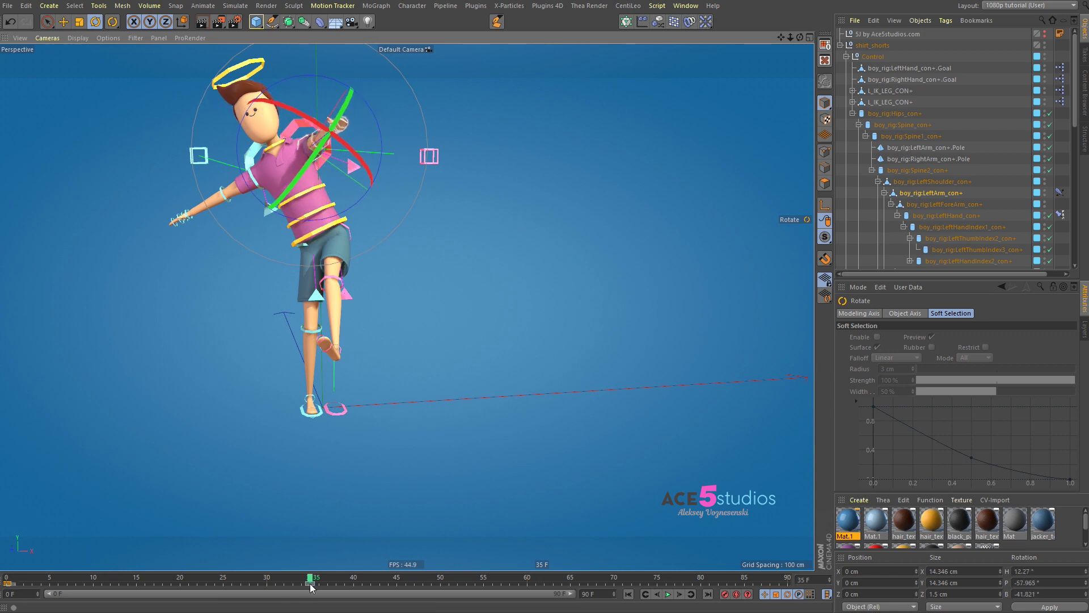
left_click_drag(310, 583, 180, 595)
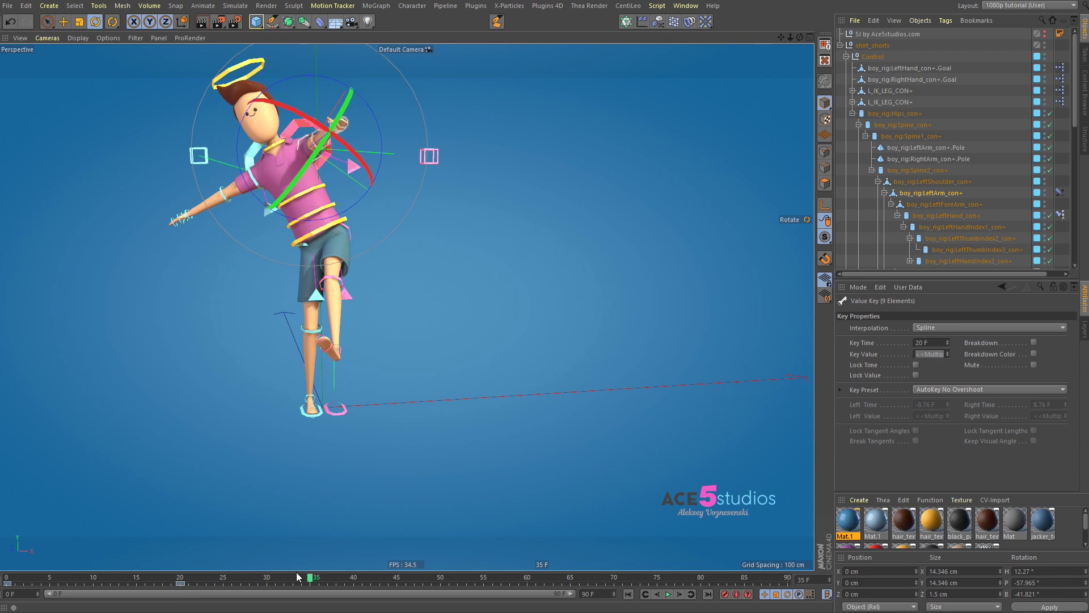
left_click_drag(258, 592, 197, 601)
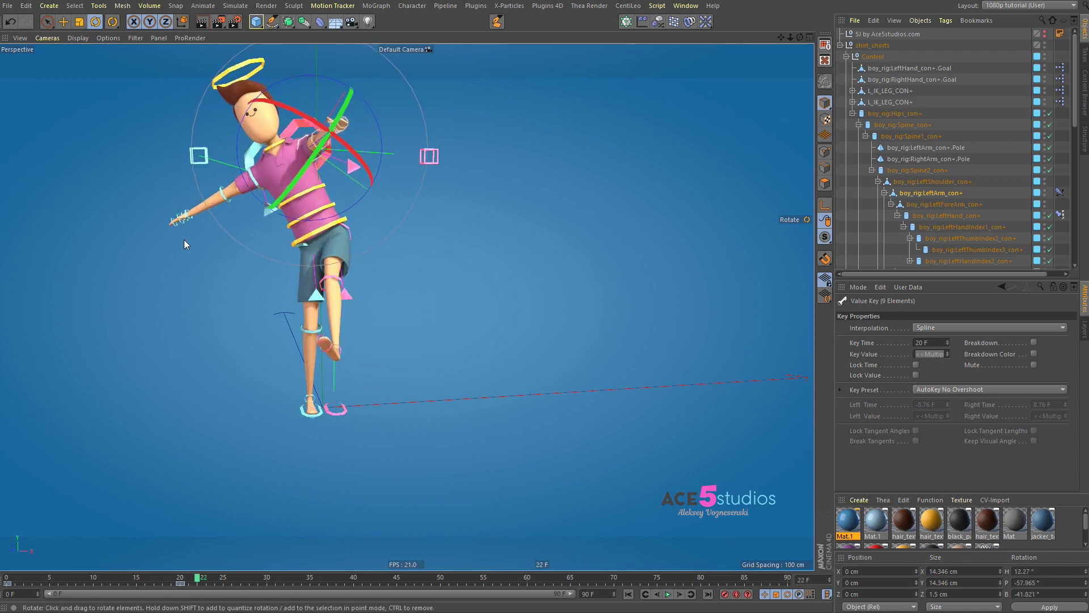
Lower the hip control slightly at frame 20 so the supporting leg bends, and return to frame 0.
left_click_drag(305, 169, 329, 228, "alt")
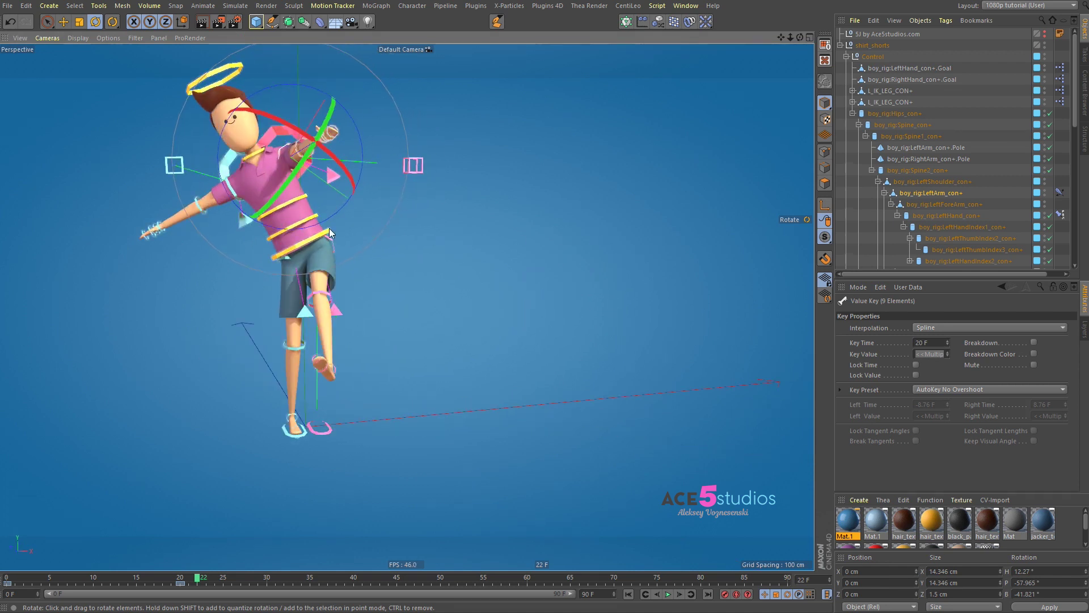
left_click(319, 243)
left_click(179, 580)
key("e")
mouse_move(213, 345)
left_mouse_down()
mouse_move(225, 352)
mouse_move(212, 365)
left_mouse_up()
left_click_drag(176, 576, 6, 579)
left_click_drag(334, 275, 266, 281, "alt")
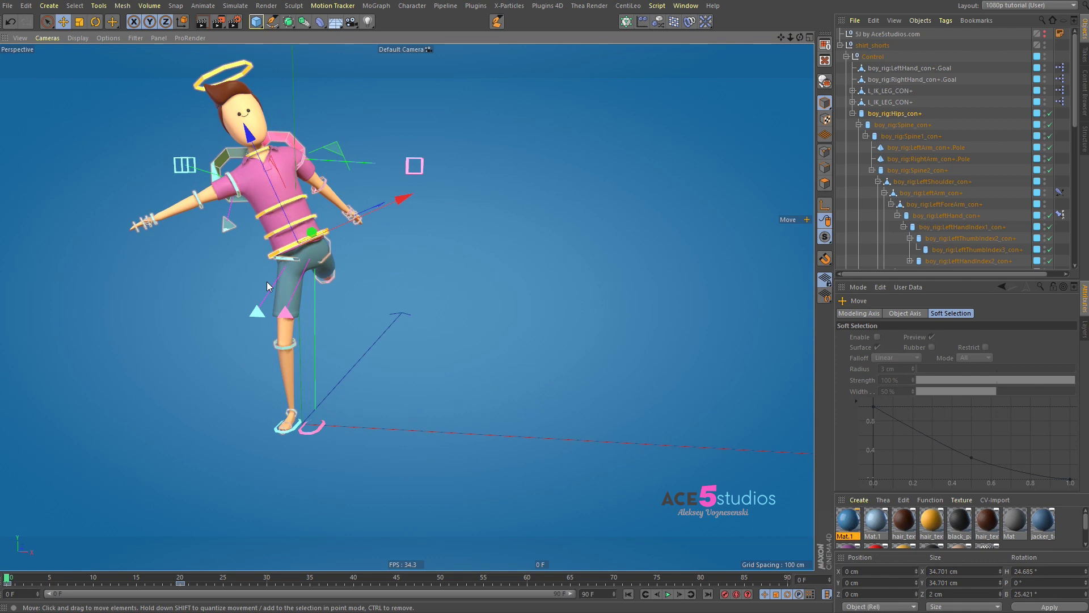
mouse_move(15, 575)
left_mouse_down()
mouse_move(274, 588)
mouse_move(5, 578)
mouse_move(196, 579)
mouse_move(17, 584)
mouse_move(124, 582)
mouse_move(12, 607)
mouse_move(35, 583)
mouse_move(233, 579)
mouse_move(6, 580)
left_mouse_up()
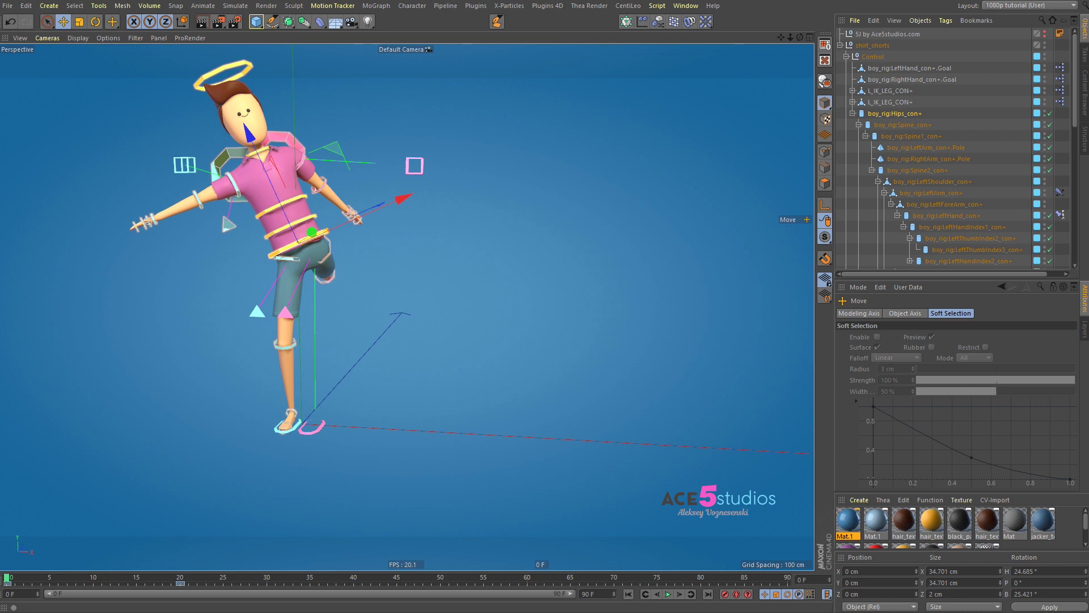
At frame 7, move the left hand goal to about X -13.4, Y 4.1, Z -22.9 cm beside the hand, and scrub to frame 14.
left_click(415, 166)
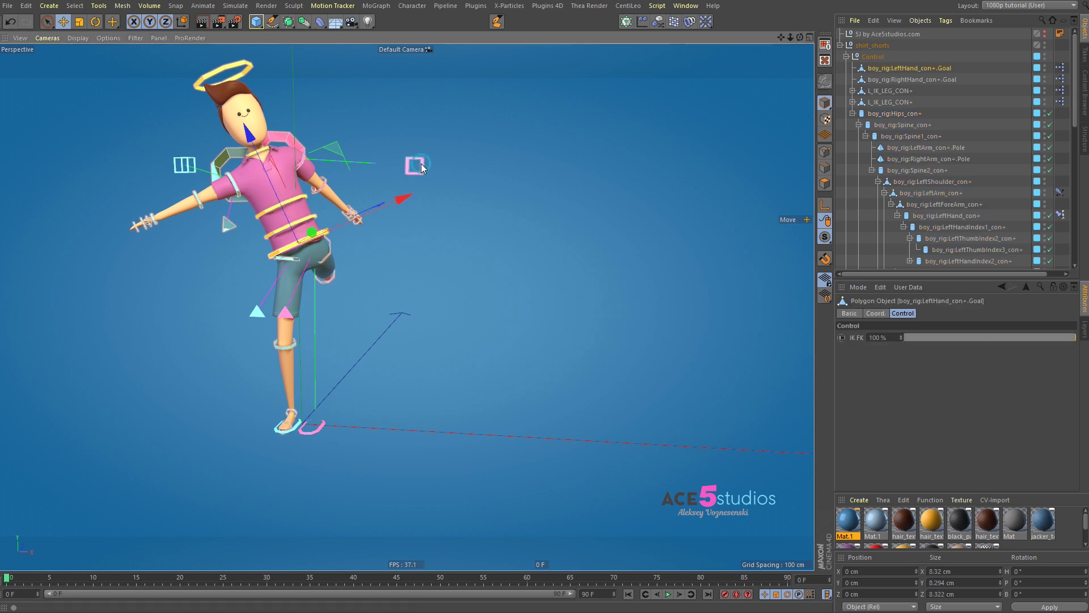
left_click_drag(8, 577, 67, 578)
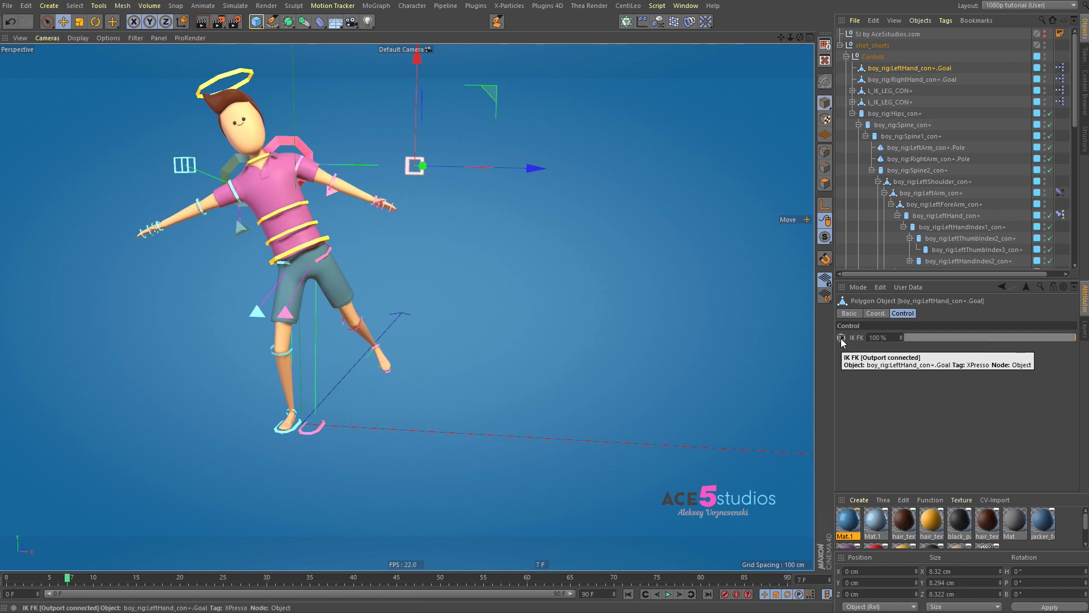
left_click_drag(318, 208, 200, 223, "alt")
left_click_drag(357, 239, 358, 229)
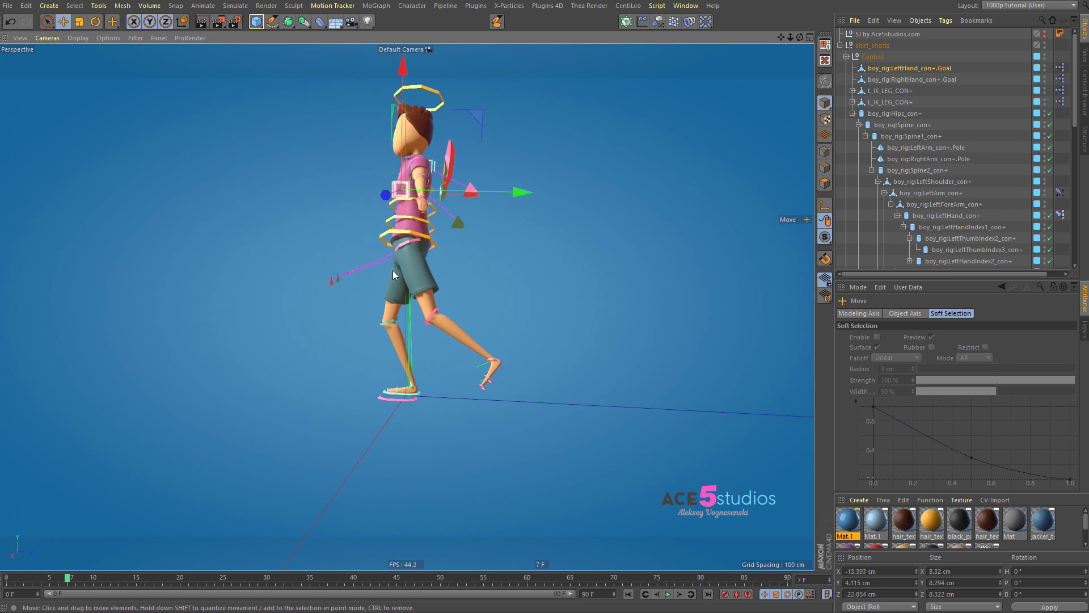
left_click_drag(448, 229, 464, 215, "alt")
scroll(464, 214, "up", 3)
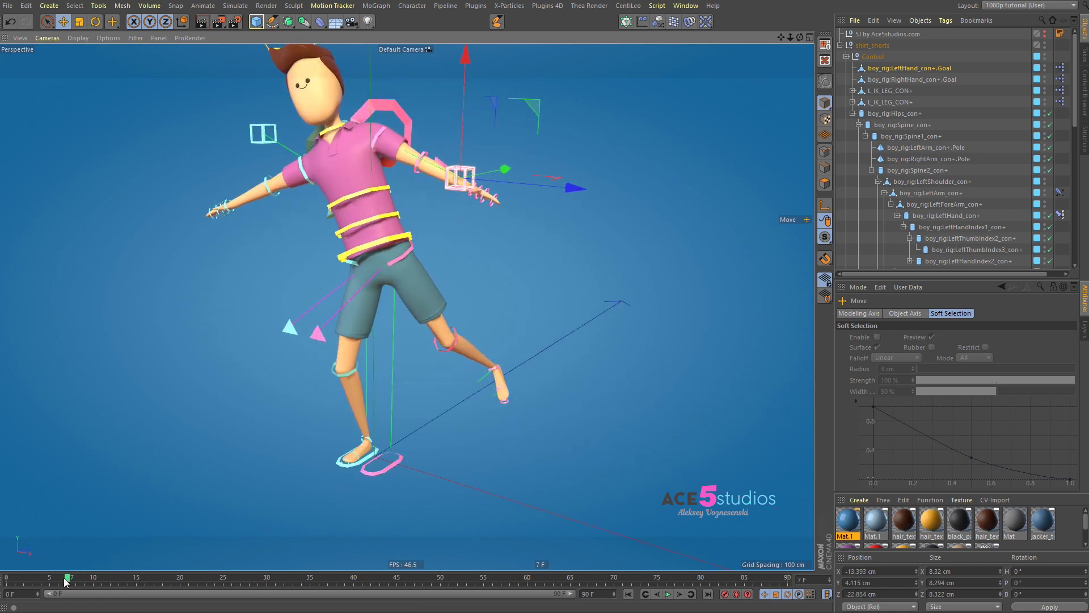
left_click_drag(67, 579, 128, 579)
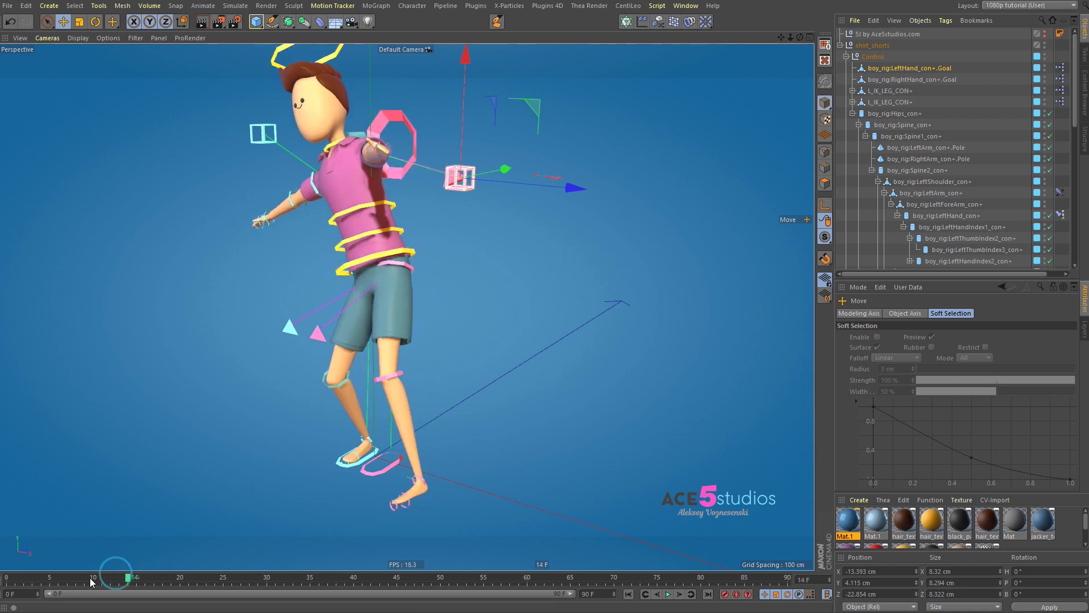
Keyframe the left hand goal's IK FK at 100% on frame 9 and at 0% on frame 16.
left_click(88, 580)
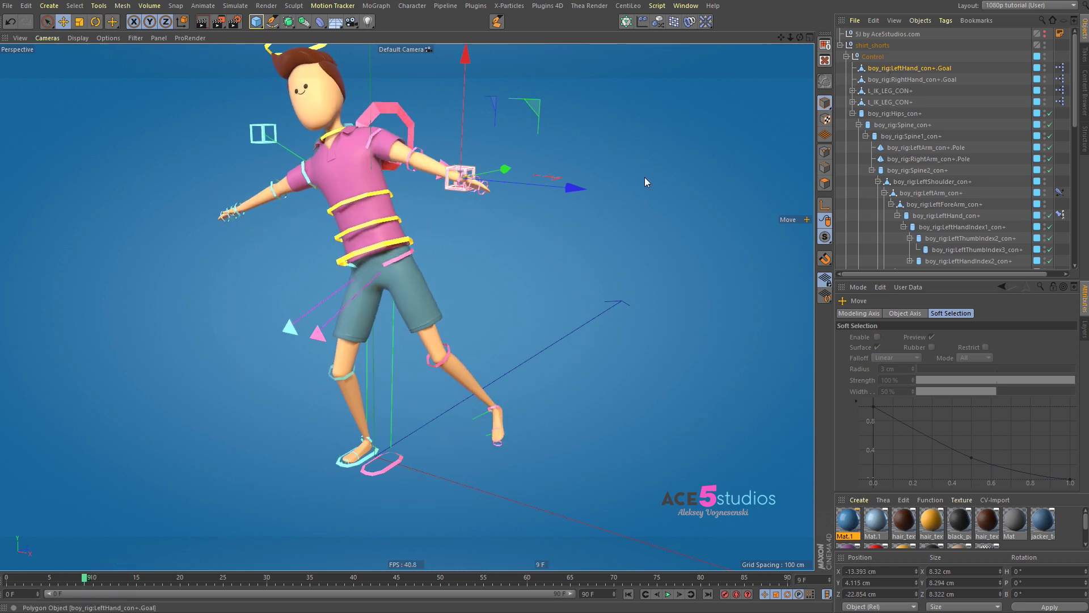
left_click(444, 191)
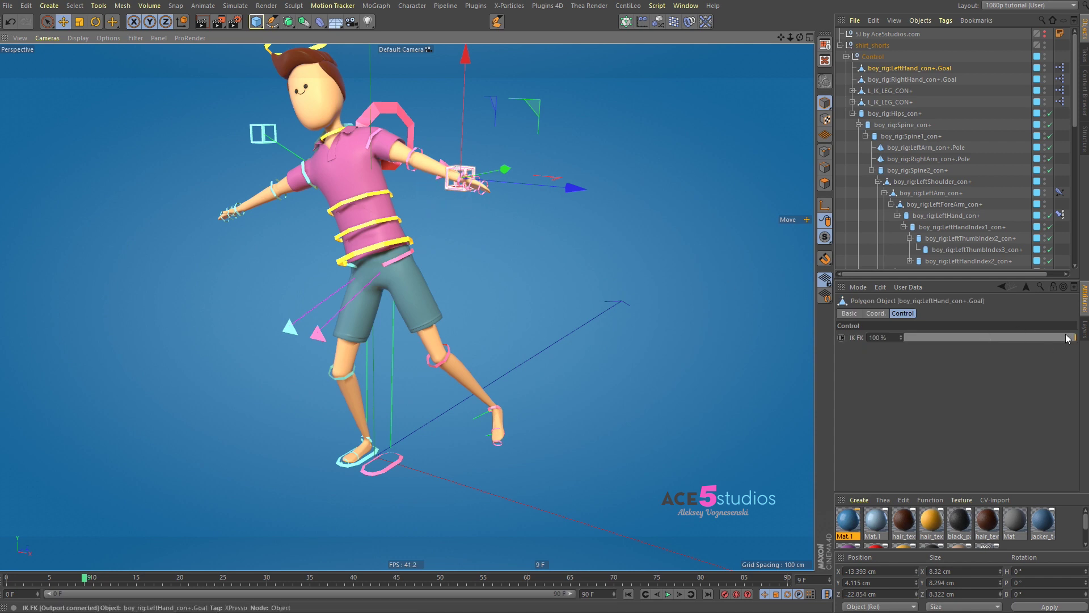
left_click(841, 337)
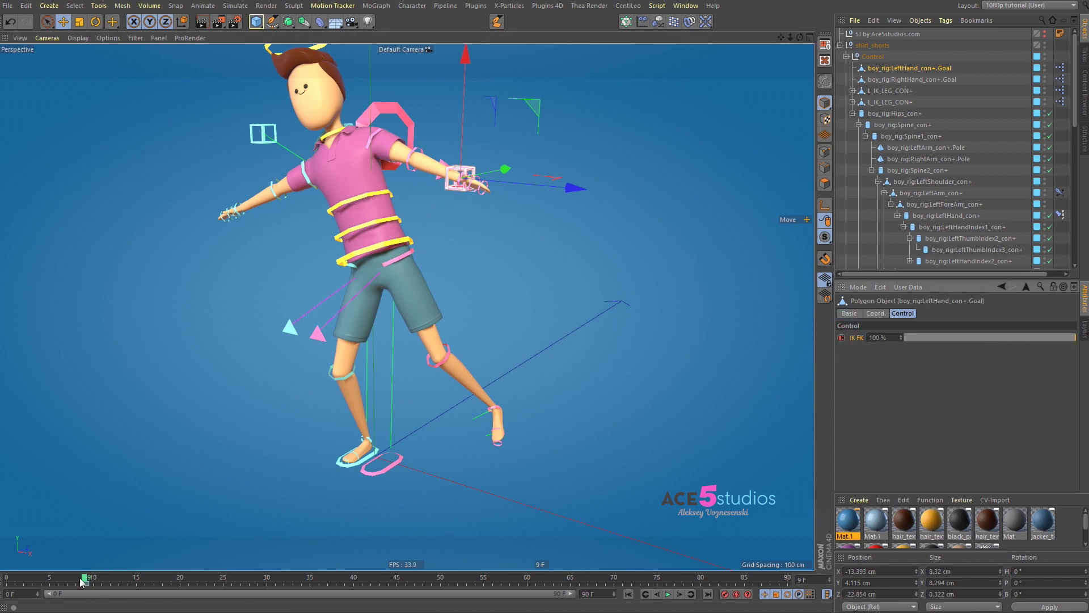
left_click_drag(84, 580, 145, 579)
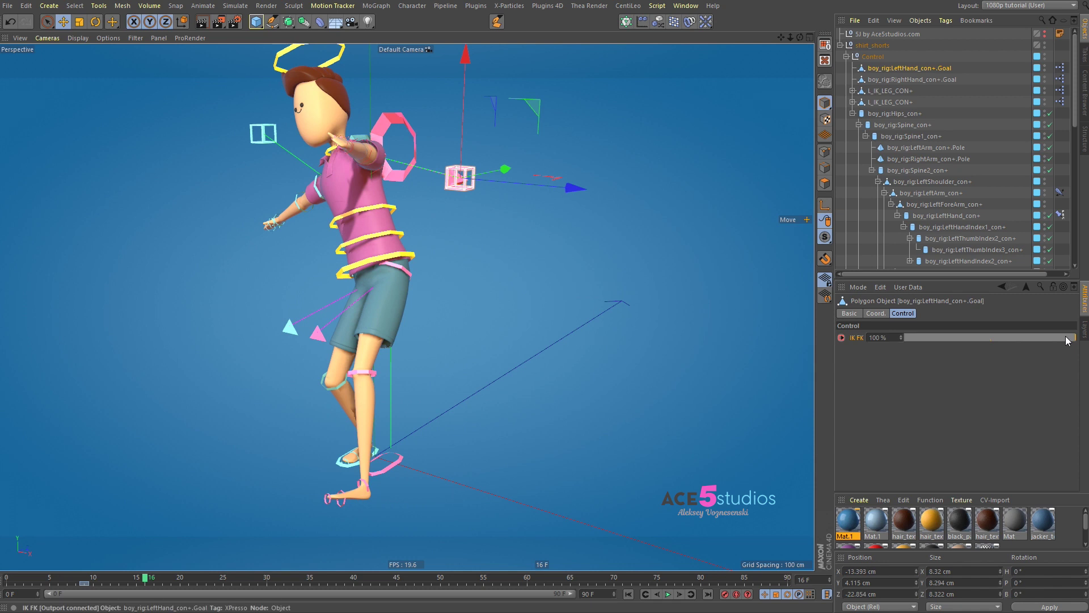
left_click_drag(1068, 339, 862, 347)
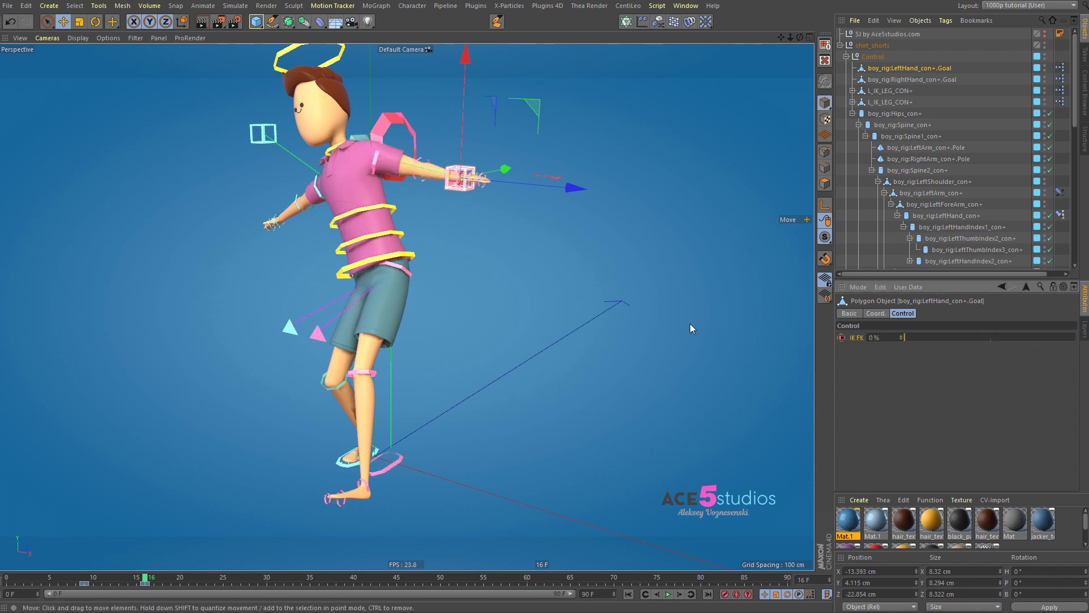
left_click_drag(128, 585, 148, 599)
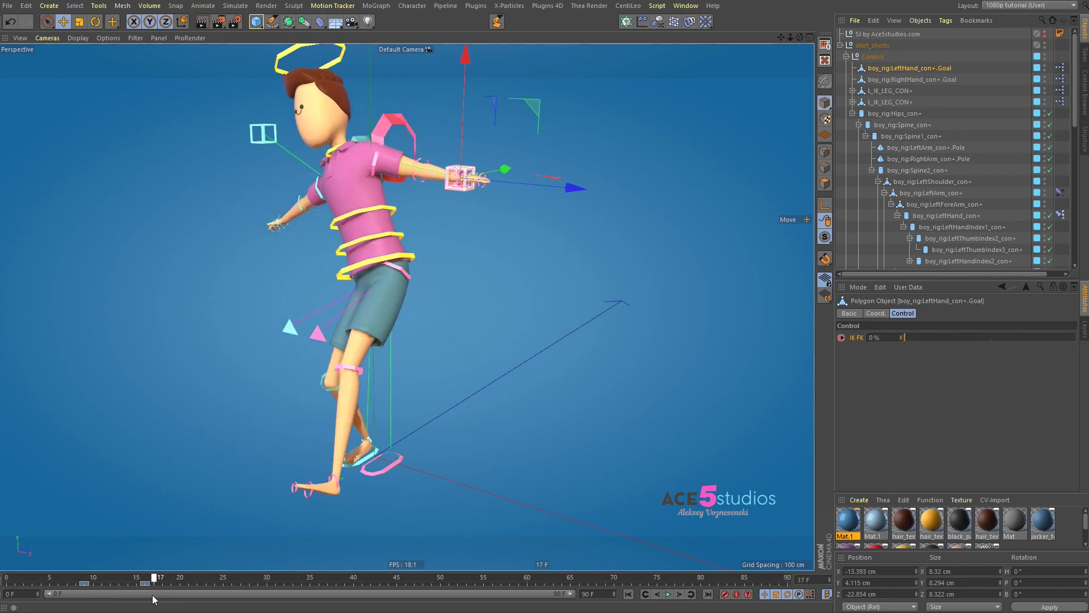
At frame 30, move the left hand goal to about X -37.1, Y -4.4, Z -39.3 cm and record a key.
middle_click_drag(551, 204, 480, 240, "alt")
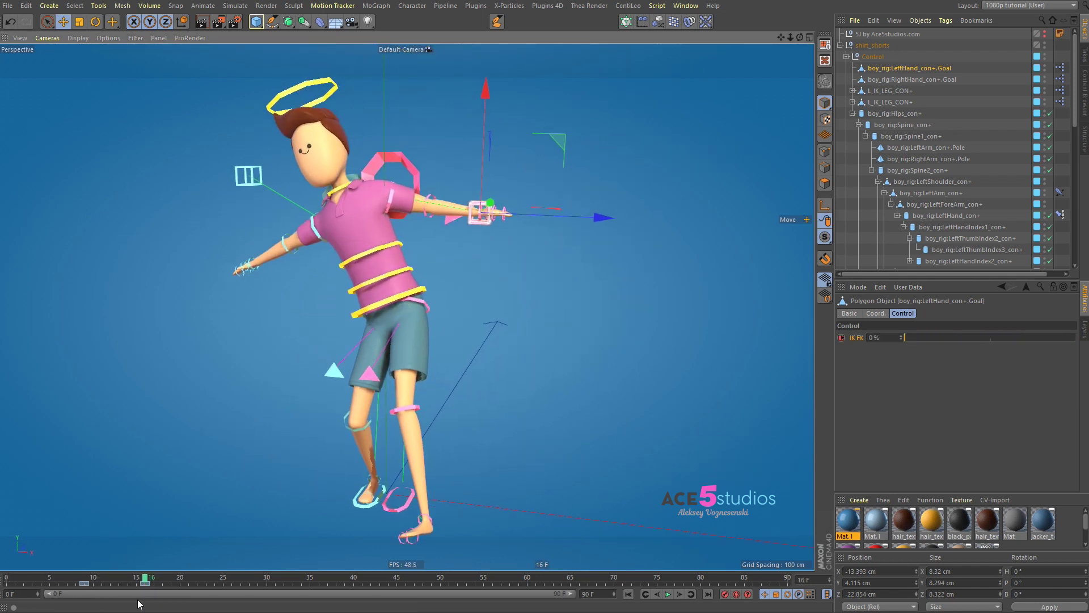
left_click_drag(221, 577, 266, 578)
left_click_drag(485, 243, 440, 301)
key("F9")
At frame 16, move the left hand goal to about X -14.4, Y 4.9, Z -17.5 cm, and scrub through the FK-to-IK switch.
left_click(144, 581)
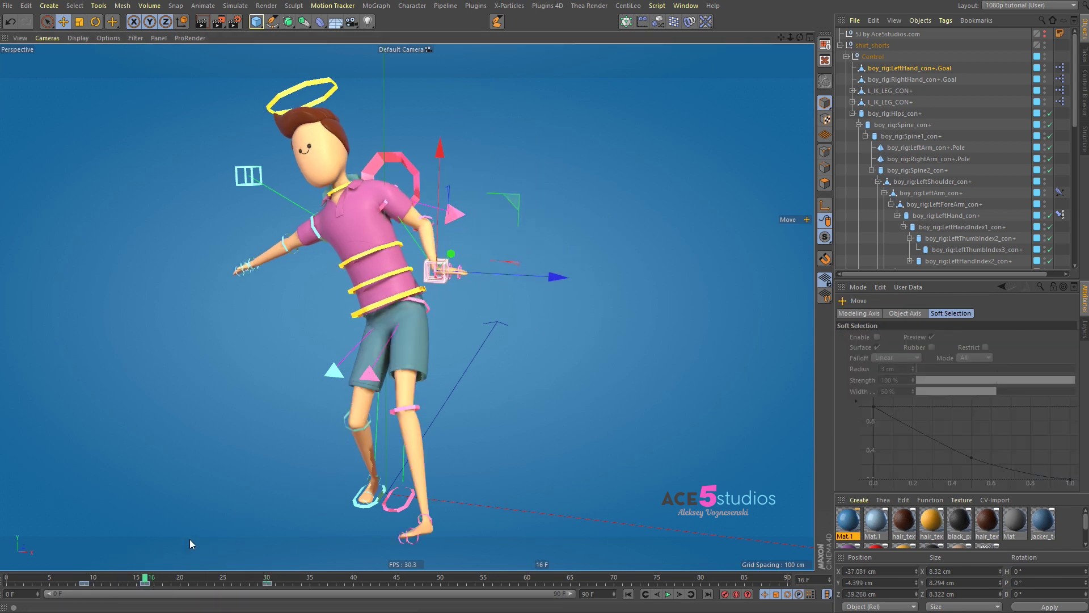
left_click_drag(384, 346, 427, 302)
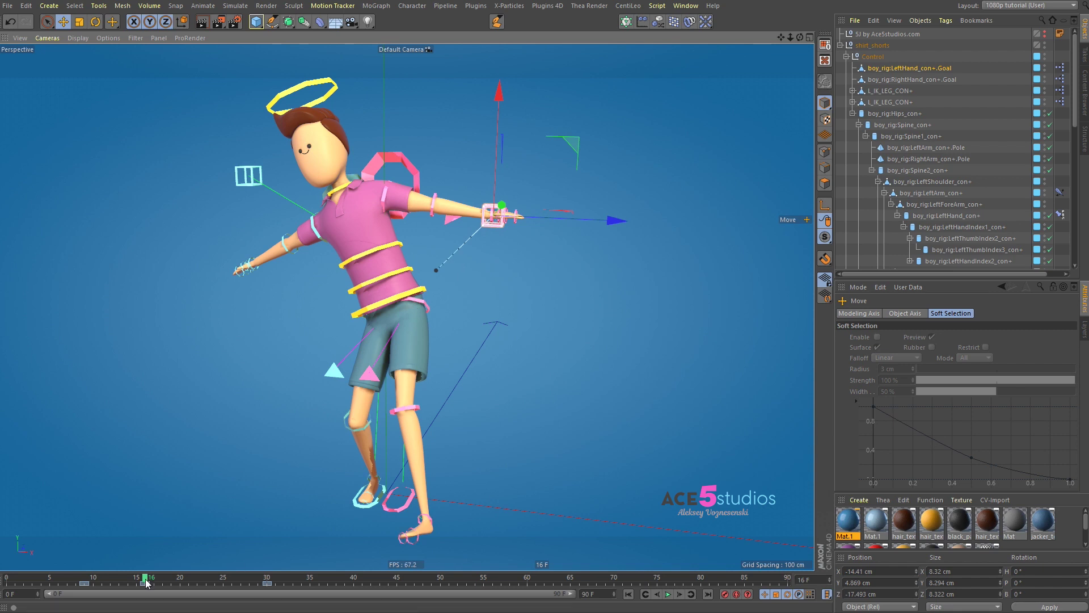
left_click_drag(147, 580, 256, 608)
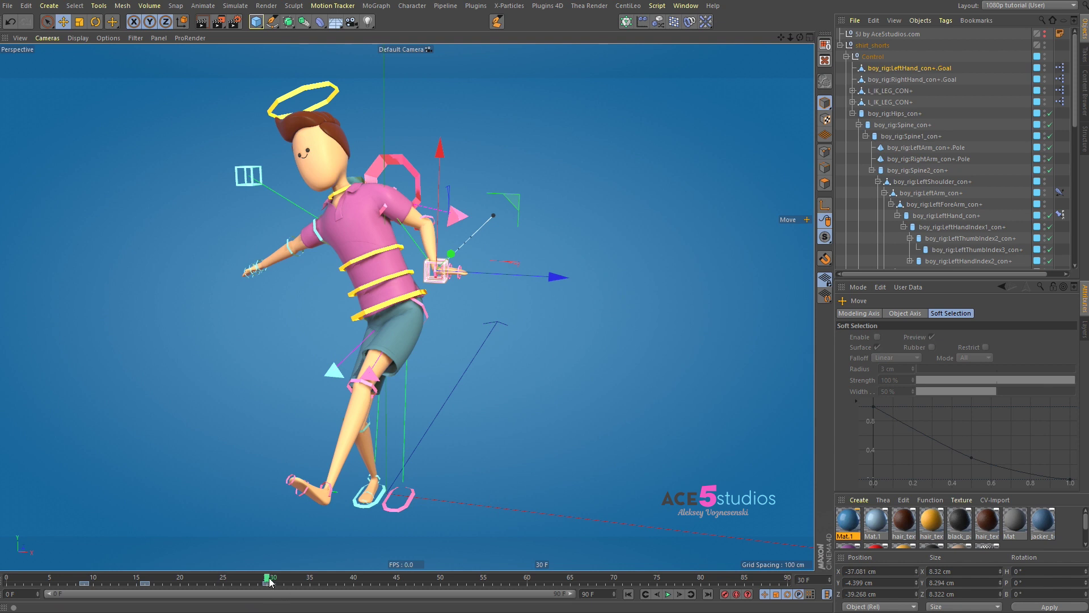
left_click_drag(270, 582, 7, 581)
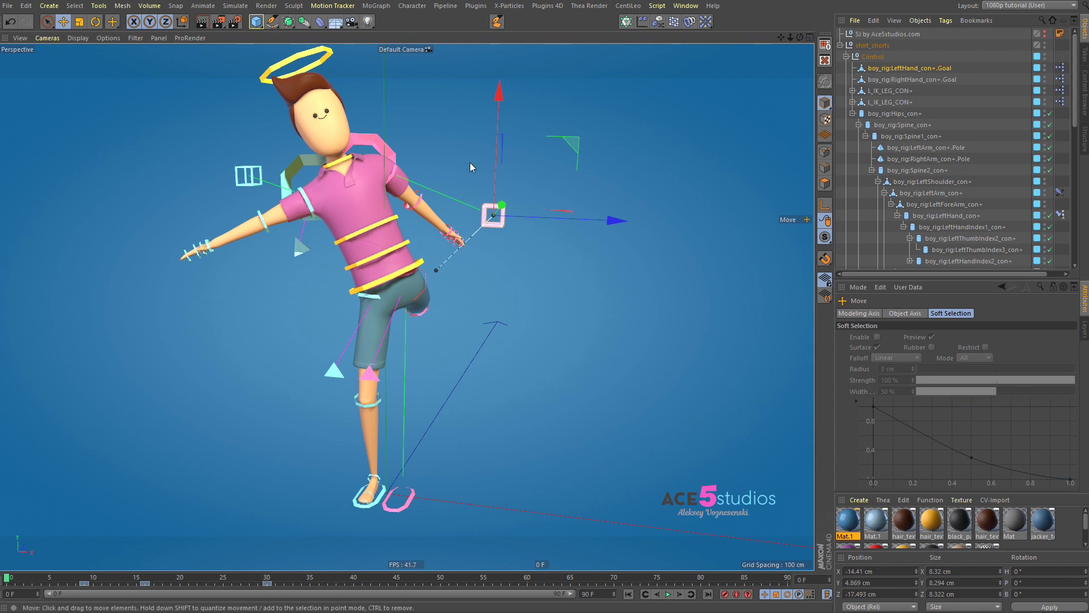
Delete all the rig's animation keys and reset the transforms of the whole Control hierarchy to the T-pose.
key("shift+F3")
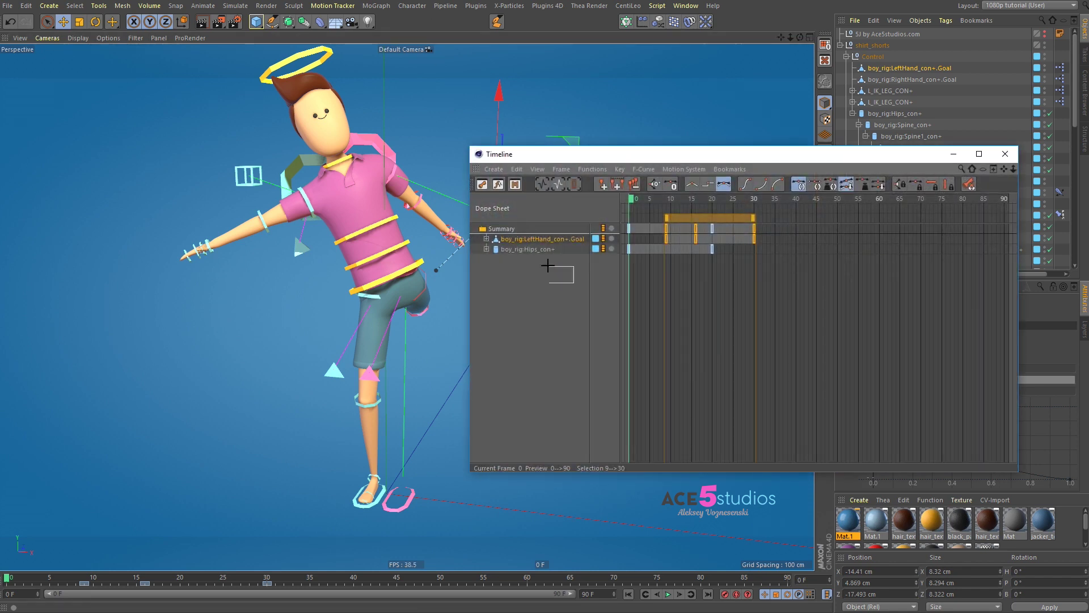
key("Delete")
left_click(1000, 159)
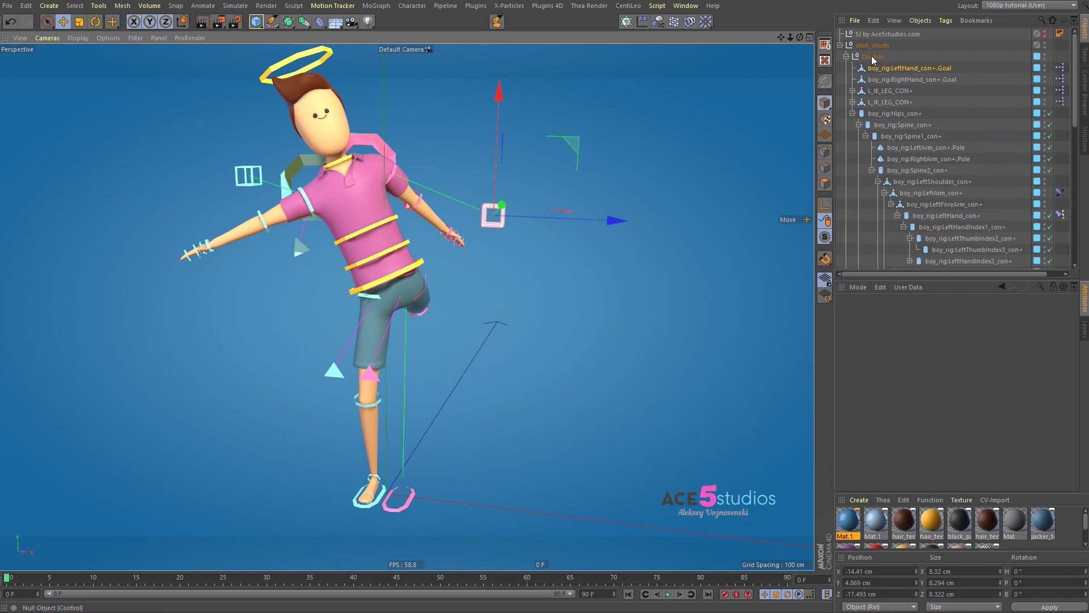
middle_click(869, 57)
key("alt+0")
left_click(584, 257)
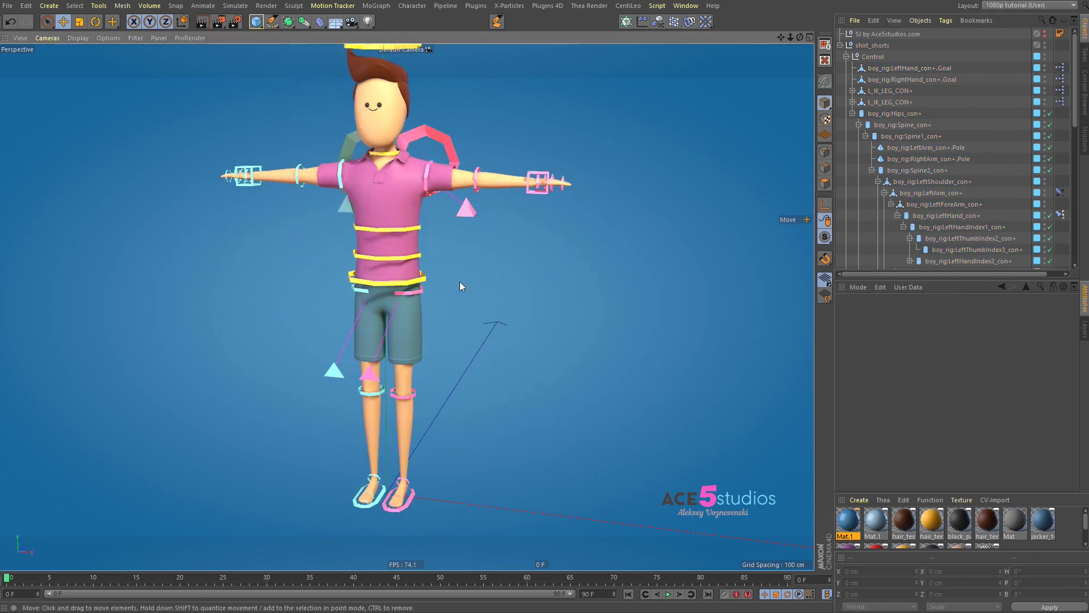
Switch the left arm to IK by setting its hand goal's IK FK to 0%, and check the right hand goal's setting.
left_click(550, 197)
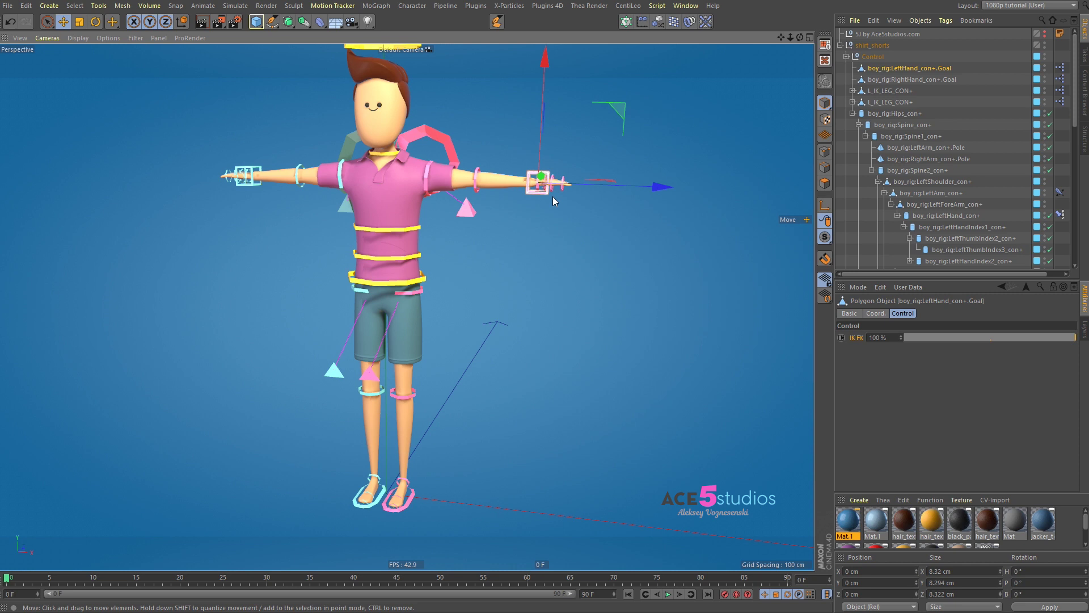
left_click_drag(1021, 337, 800, 350)
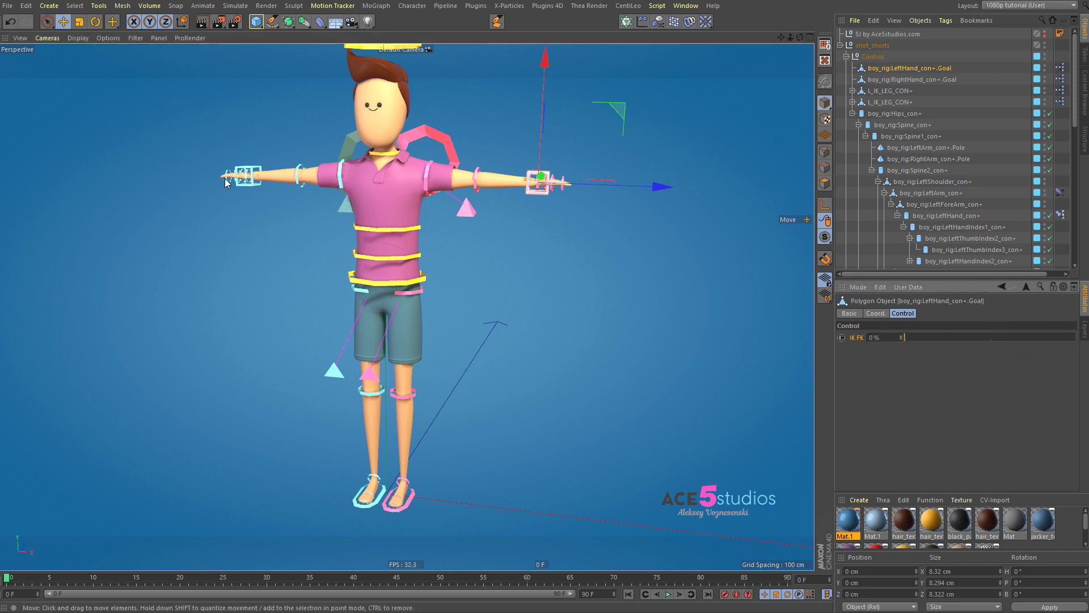
left_click(252, 188)
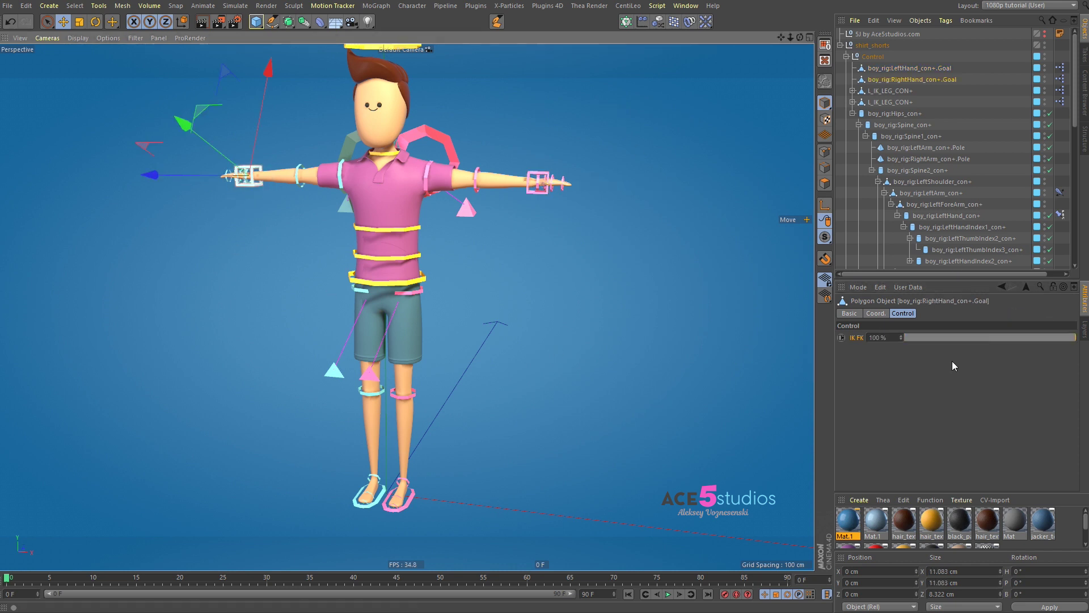
Try moving the left hand goal, and undo the move.
left_click(553, 278)
left_click(544, 196)
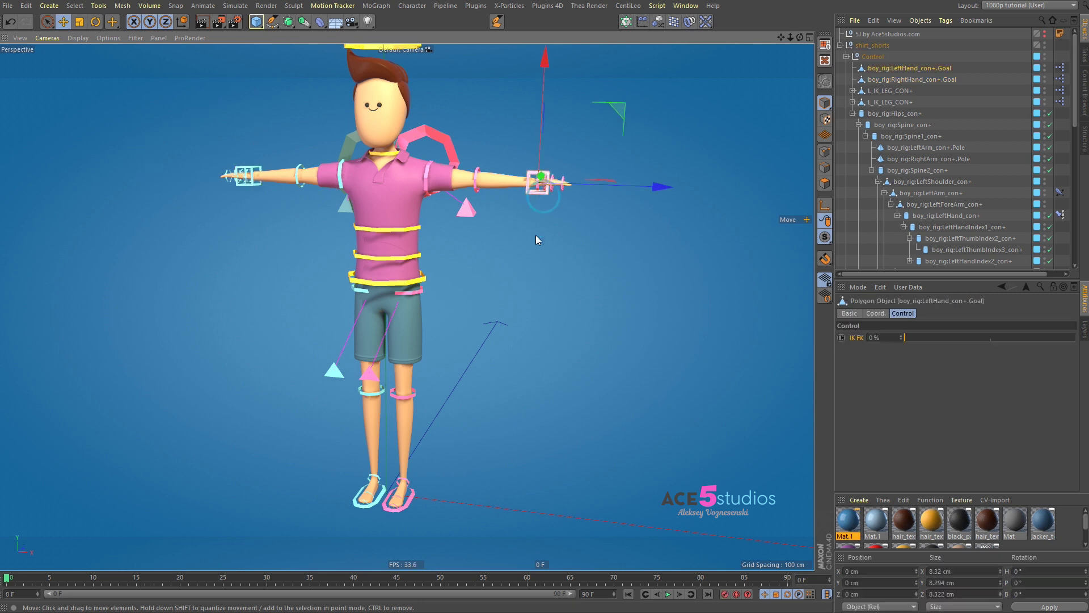
left_click_drag(535, 235, 286, 372)
key("ctrl+z")
Try moving the rig's hips control with the left arm in IK, and undo the move.
left_click(423, 281)
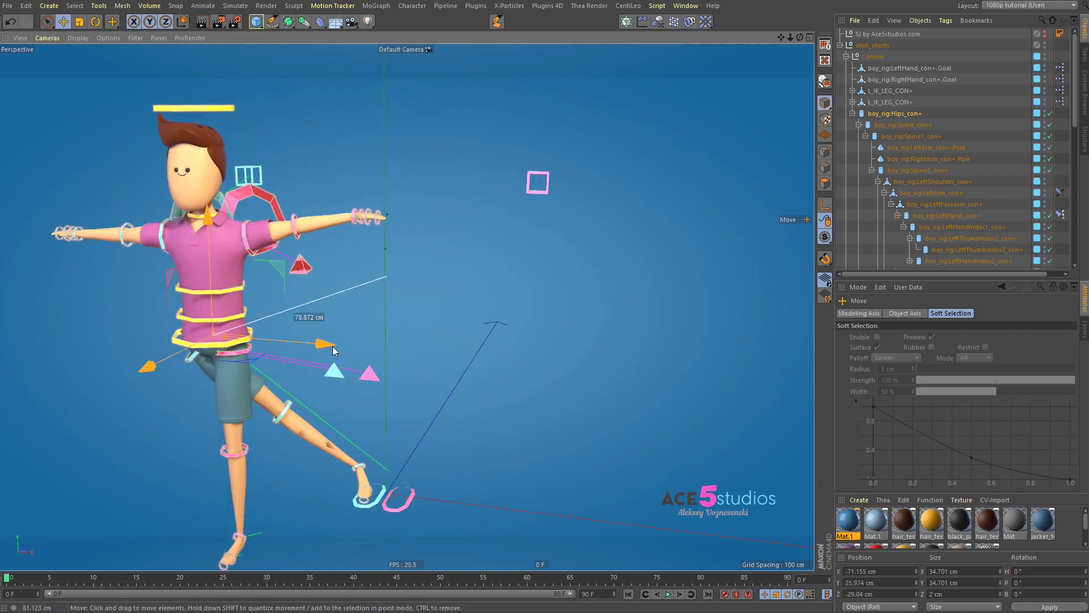
left_click_drag(332, 346, 438, 89)
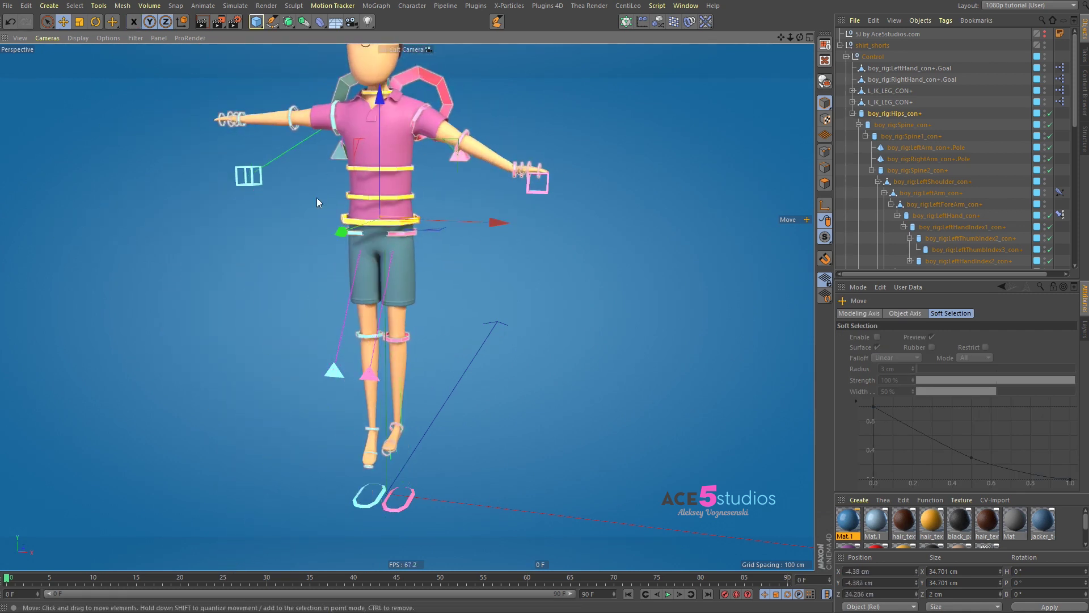
key("ctrl+z")
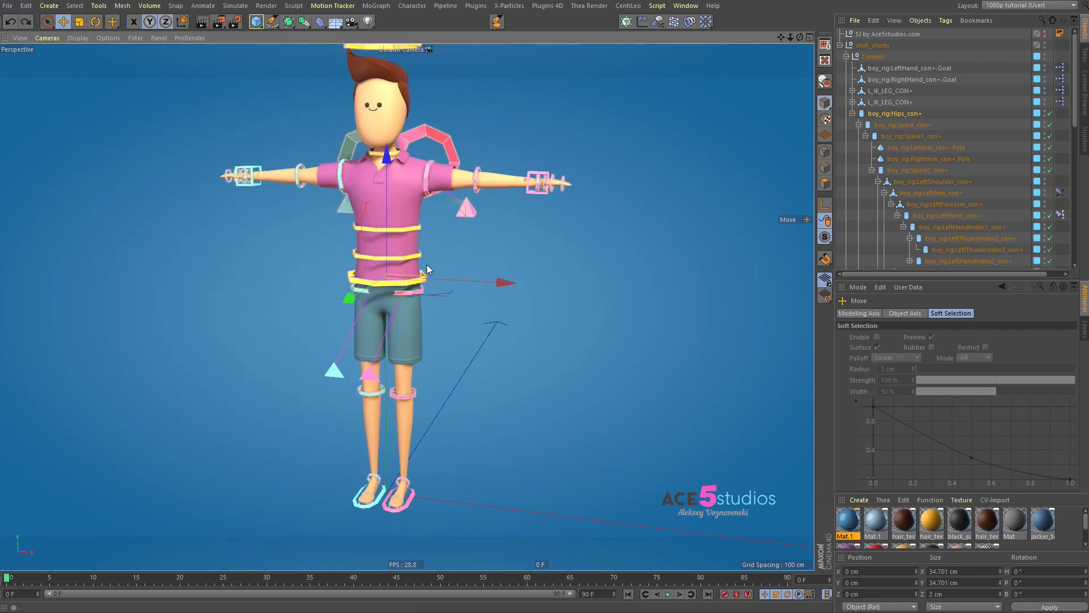
Add a null object under the left upper arm control and zero its coordinates so it sits at the shoulder pivot.
key("x")
left_click_drag(335, 251, 418, 241, "alt")
scroll(417, 237, "up", 3)
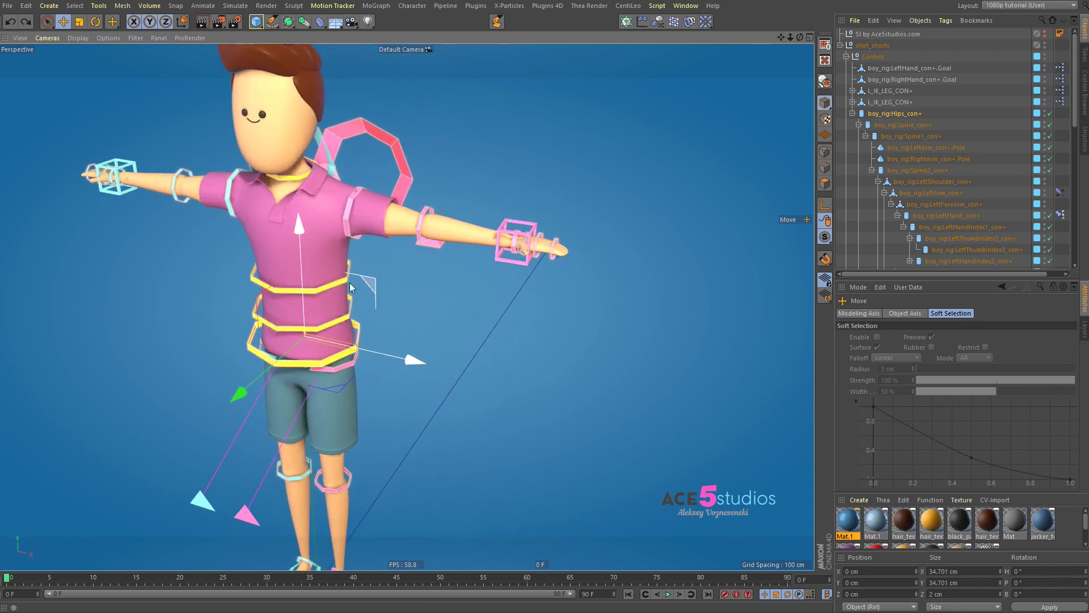
left_click(349, 212)
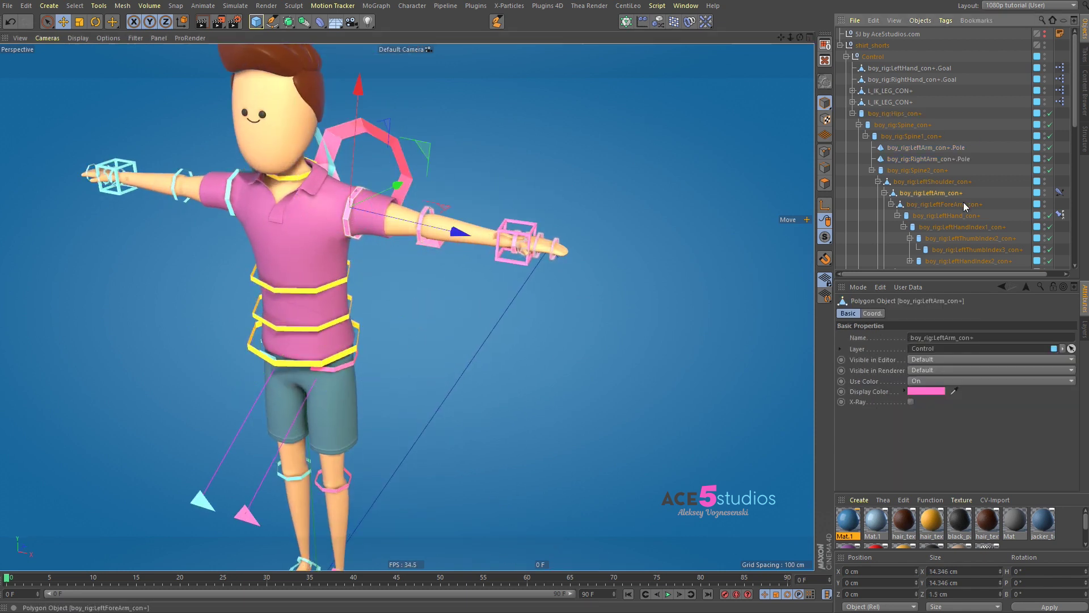
left_click(257, 22)
left_click(306, 53)
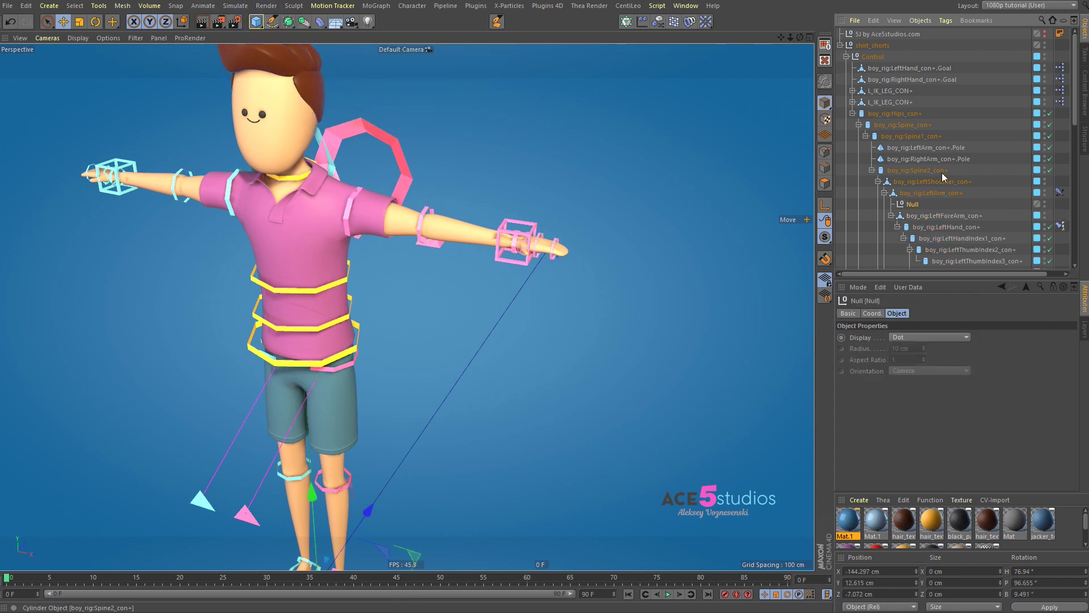
key("alt+0")
Rename the null to SHOULD FK and place it directly under the Control null, above the hand goals.
left_click(915, 204)
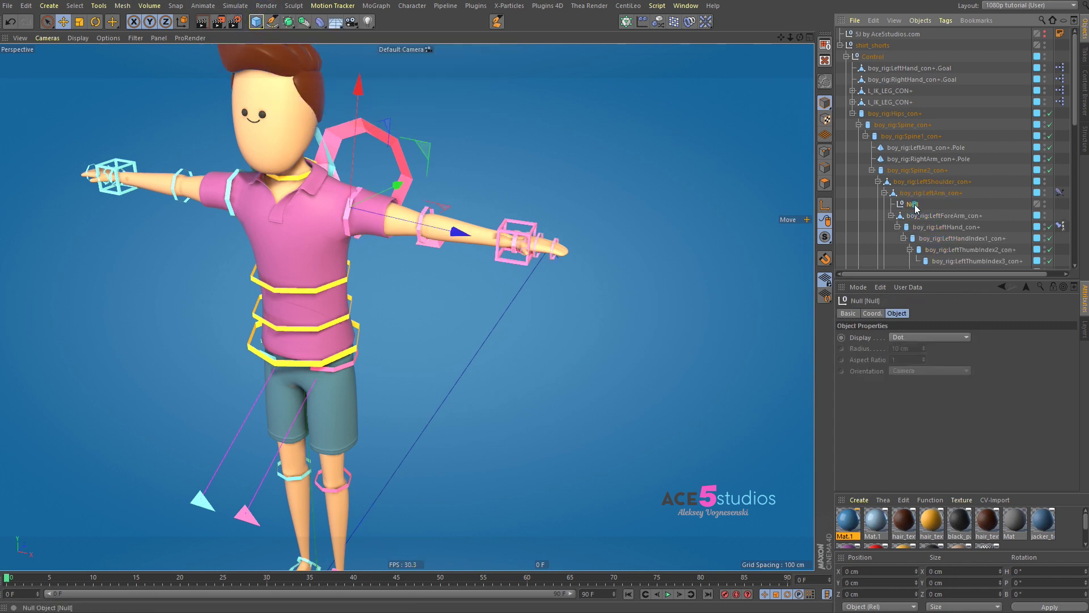
double_click(913, 204)
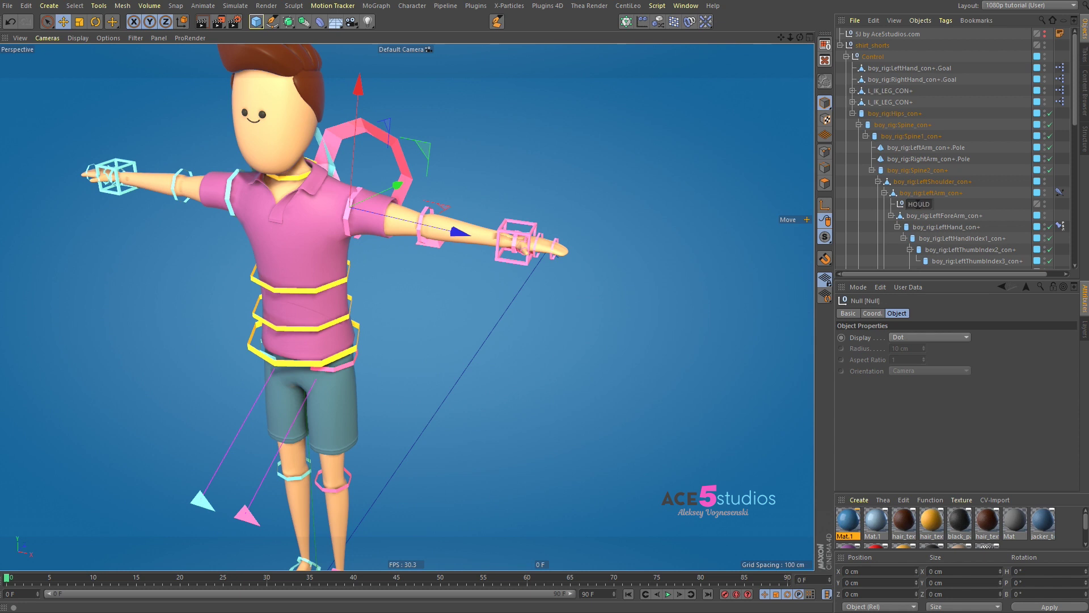
type("SHOULD FK")
key("Return")
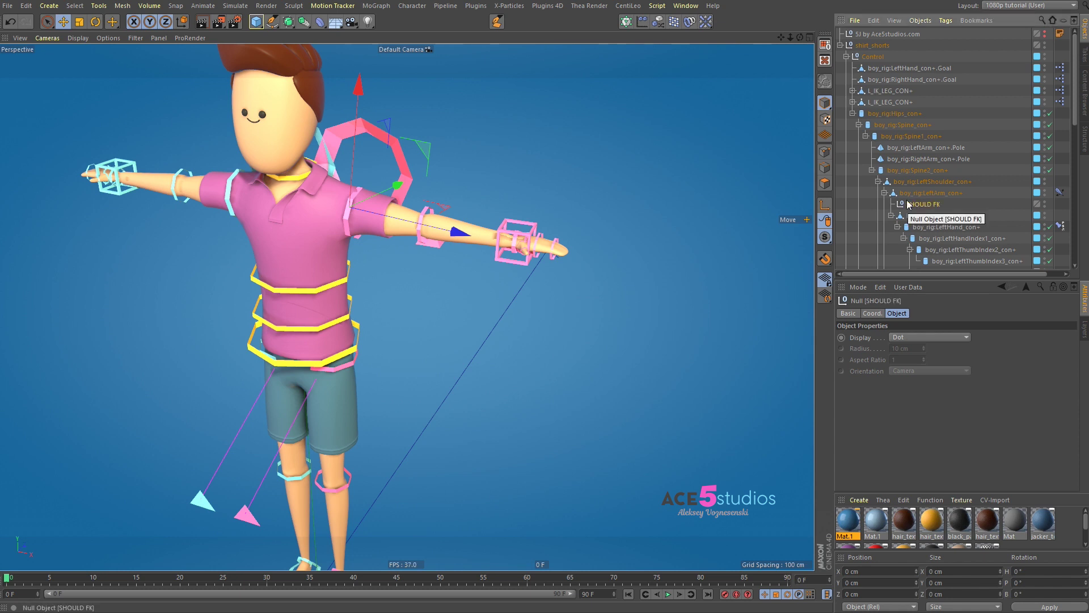
left_click_drag(920, 202, 876, 64)
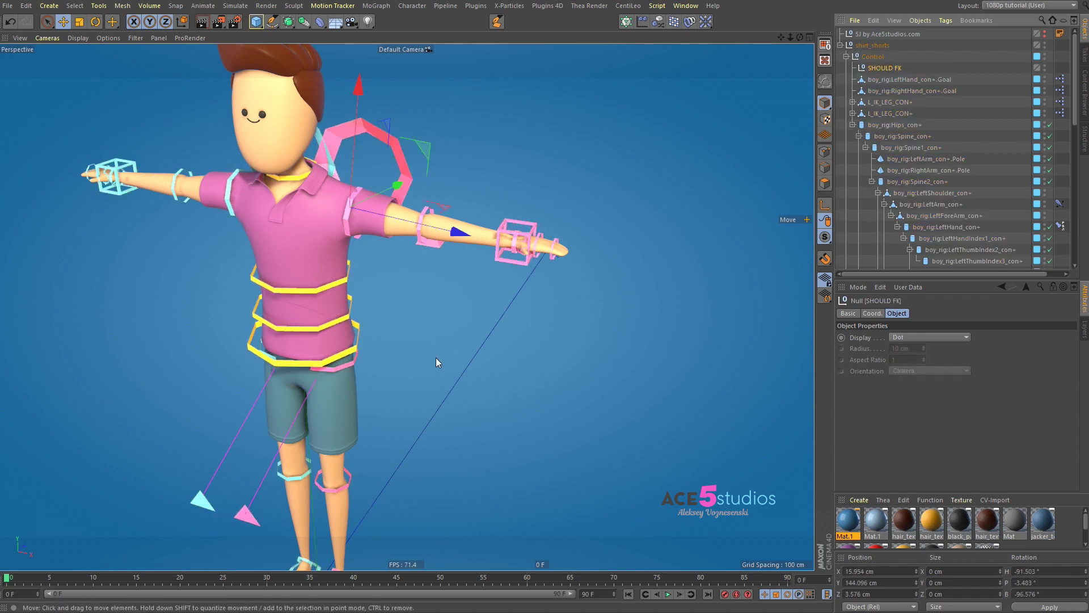
Parent the left hand goal to the SHOULD FK null.
left_click(508, 225)
key("shift+c")
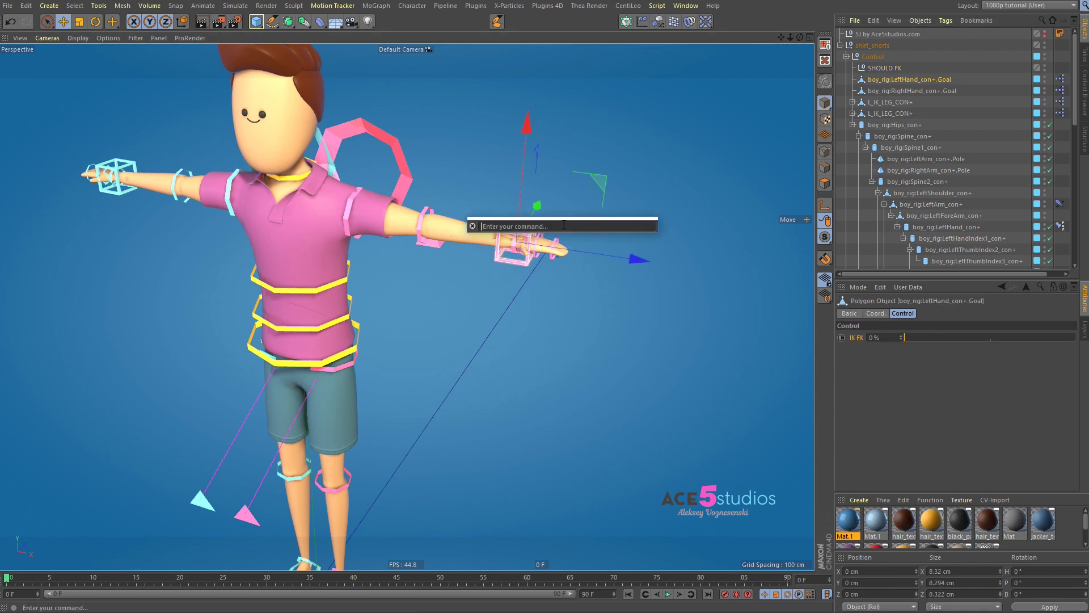
type("parent")
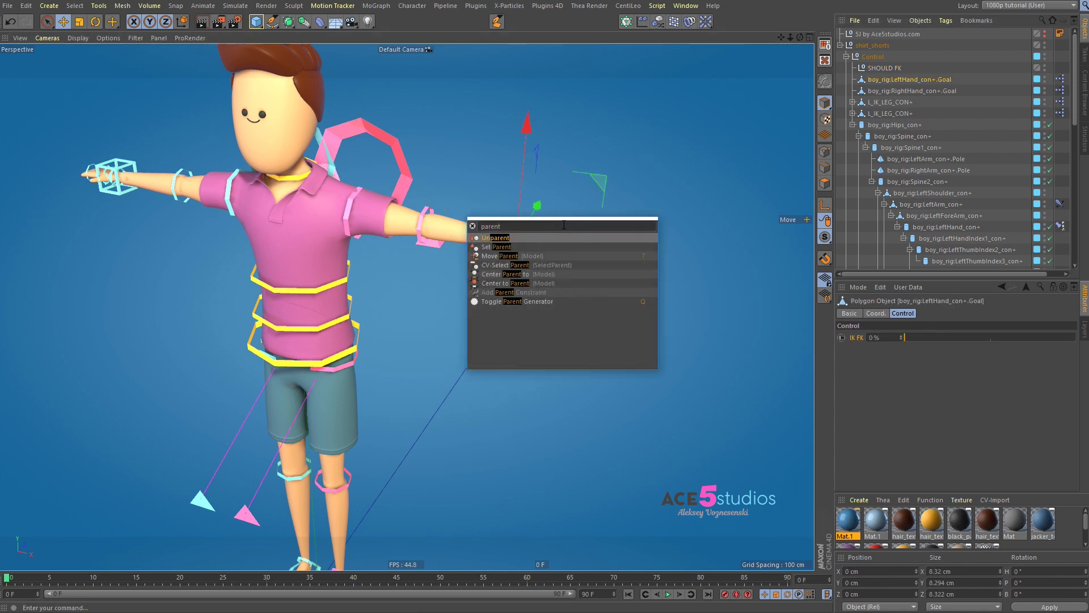
left_click(509, 249)
left_click(885, 68)
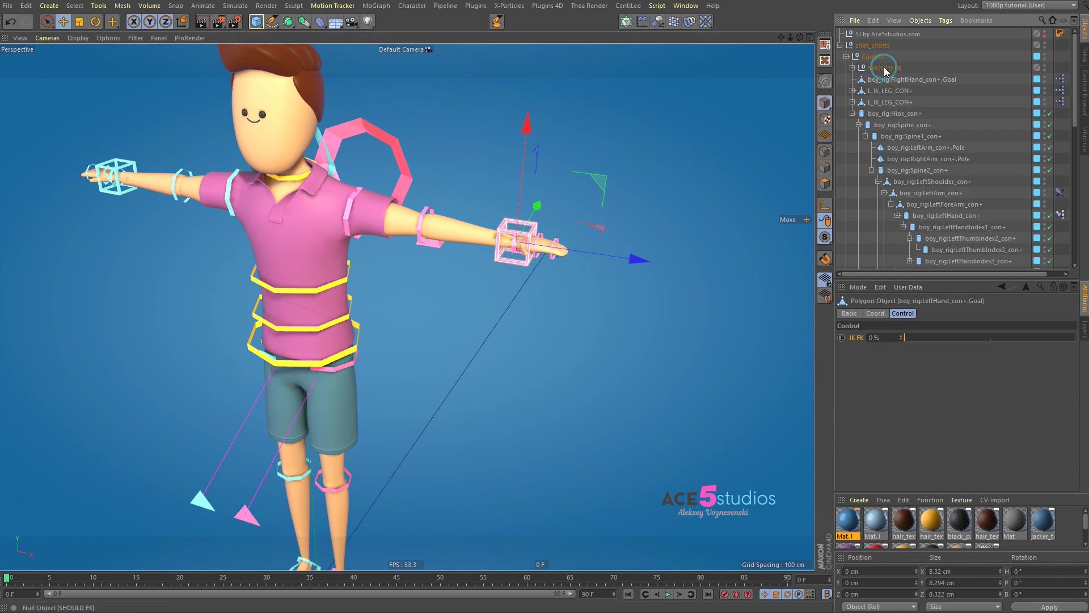
Rotate the SHOULD FK null to about H -119.2°, P -76.3°, B -118.8° to swing the left arm down.
left_click(884, 68)
left_click_drag(273, 266, 335, 190, "alt")
key("r")
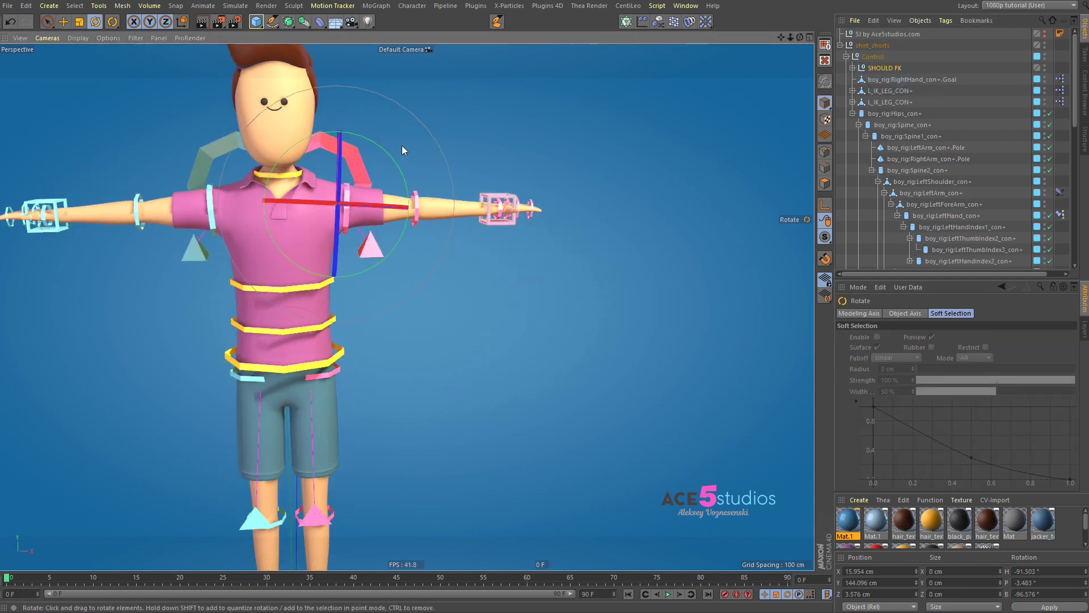
left_click_drag(390, 158, 475, 328)
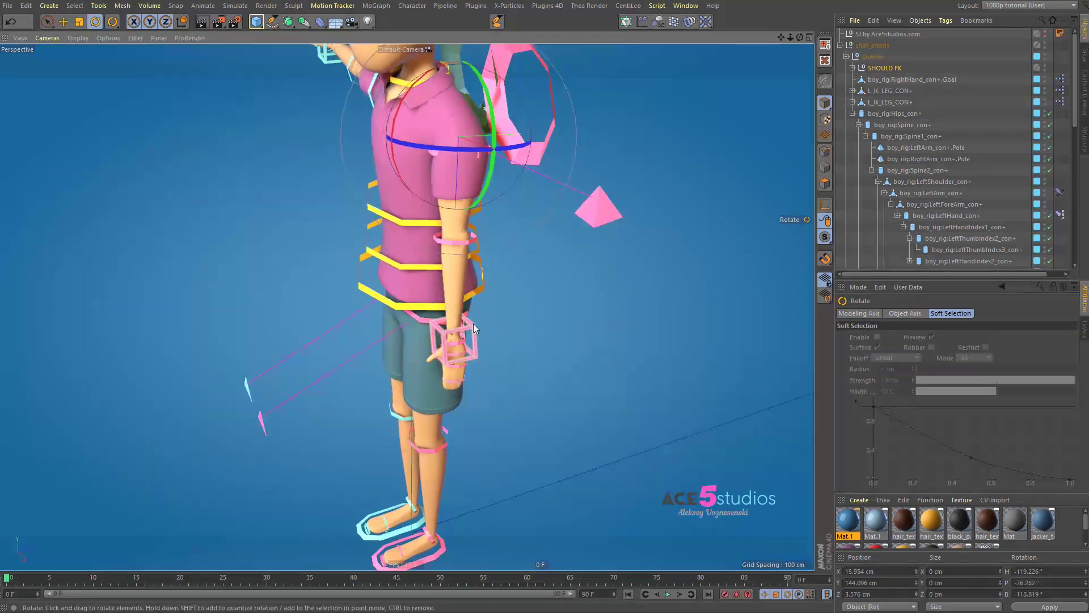
Bend the left elbow by moving the hand goal to about Z -9.1 cm, and rotate the goal to about P -58.4°.
left_click(472, 330)
key("e")
left_click_drag(464, 410, 449, 379)
key("r")
left_click_drag(400, 266, 562, 187)
Try swinging the bent left arm sideways and forward with the SHOULD FK null, undoing each rotation.
left_click(885, 68)
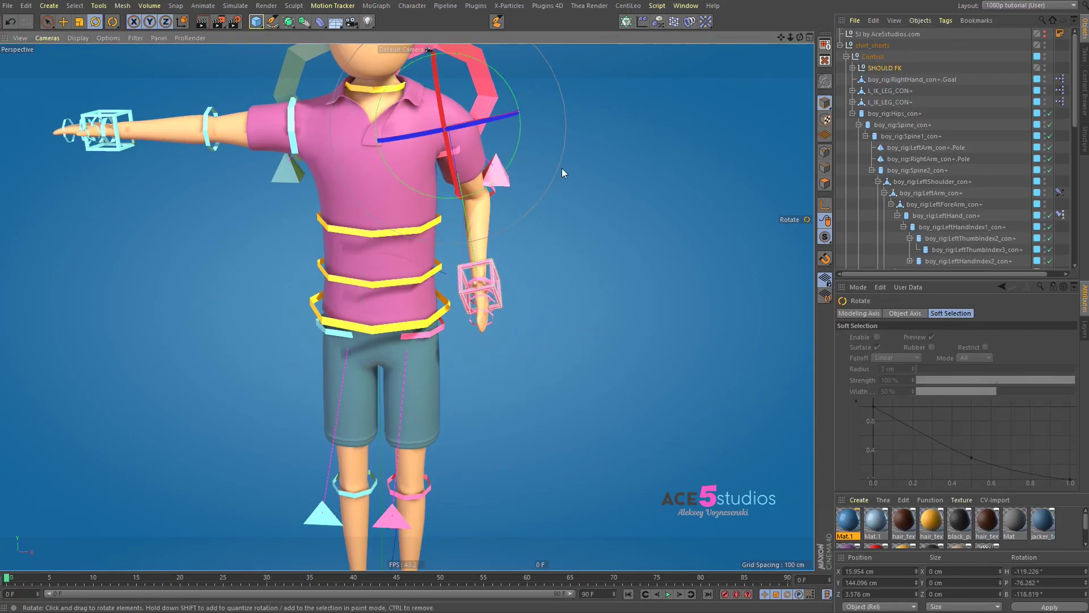
left_click_drag(488, 180, 528, 144)
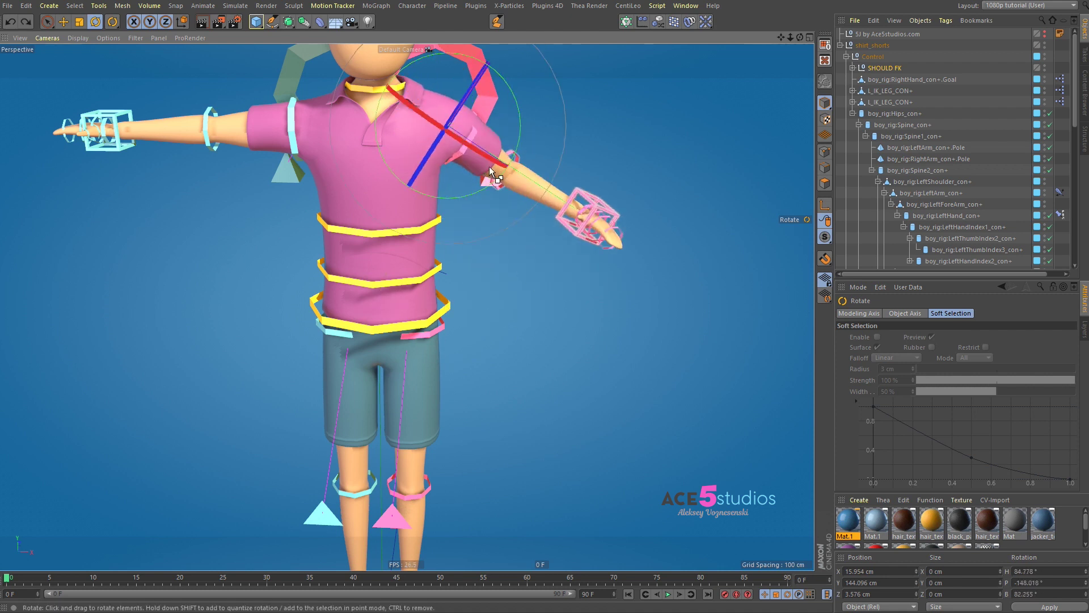
key("ctrl+z")
left_click_drag(462, 110, 494, 236, "alt")
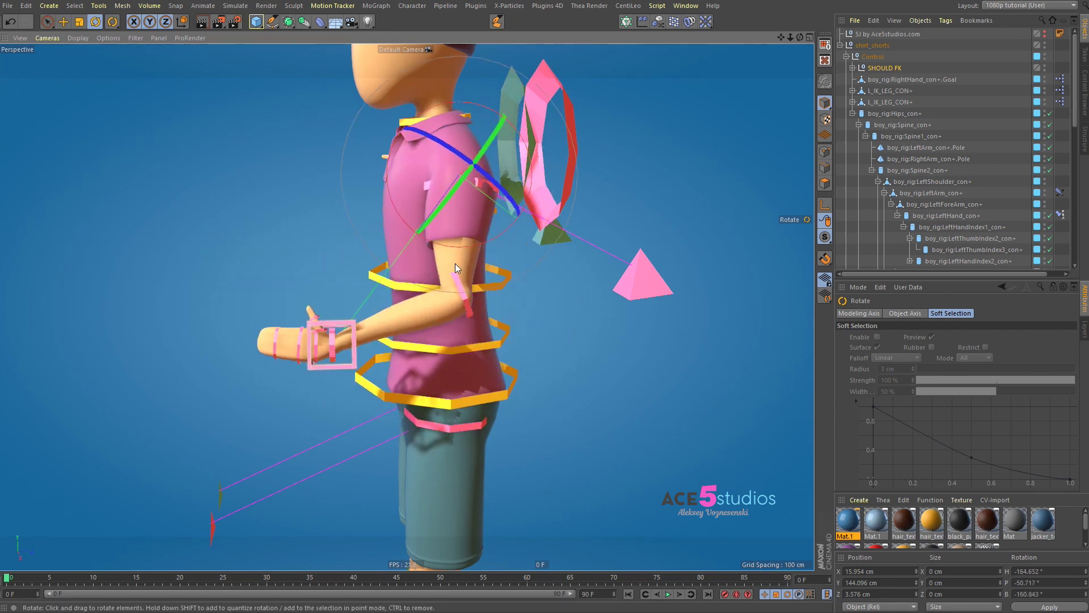
key("ctrl+z")
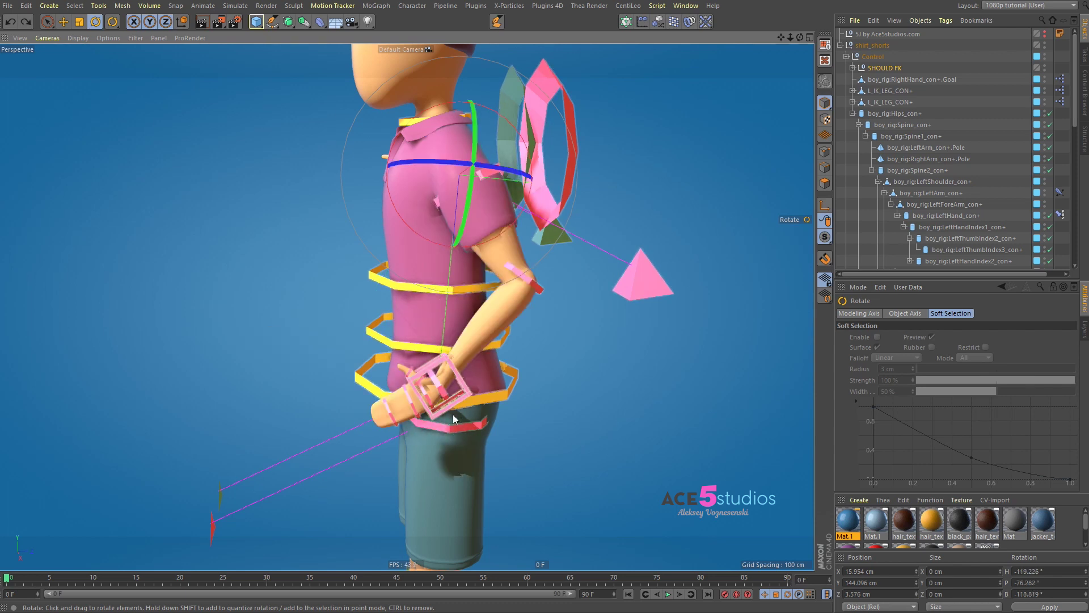
Set the SHOULD FK null's display shape to Circle, then try rotating the null and undo the rotation.
left_click(462, 398)
left_click_drag(406, 352, 469, 372, "alt")
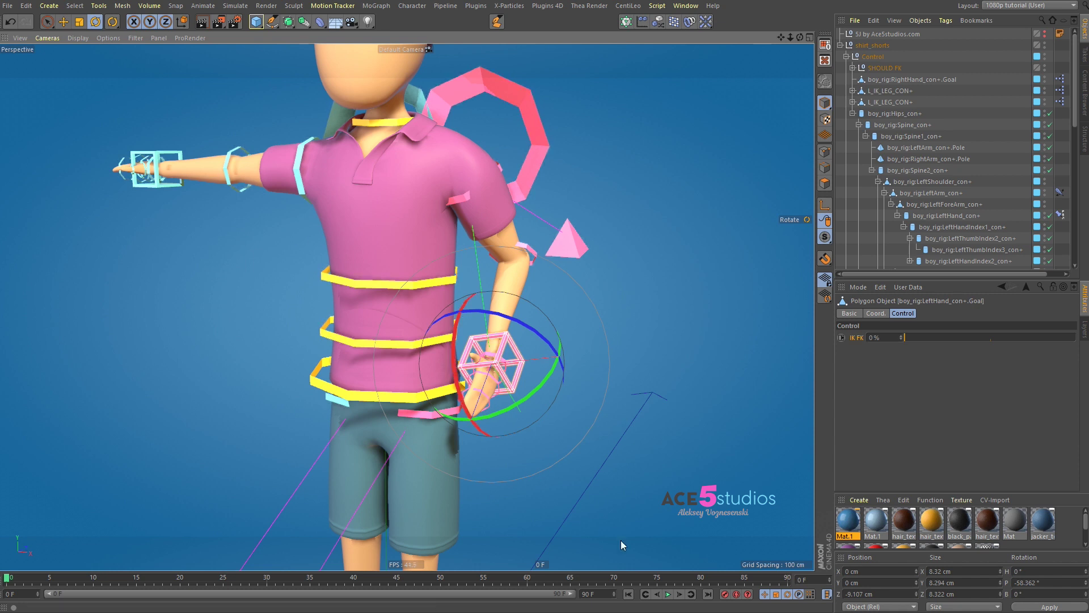
left_click(526, 178)
left_click(943, 337)
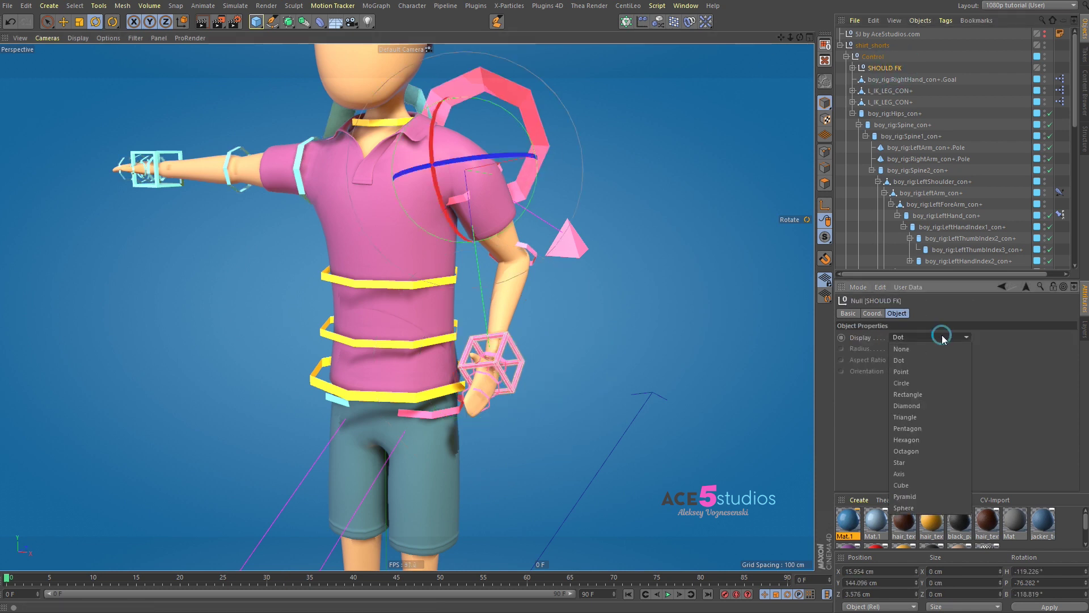
left_click(936, 384)
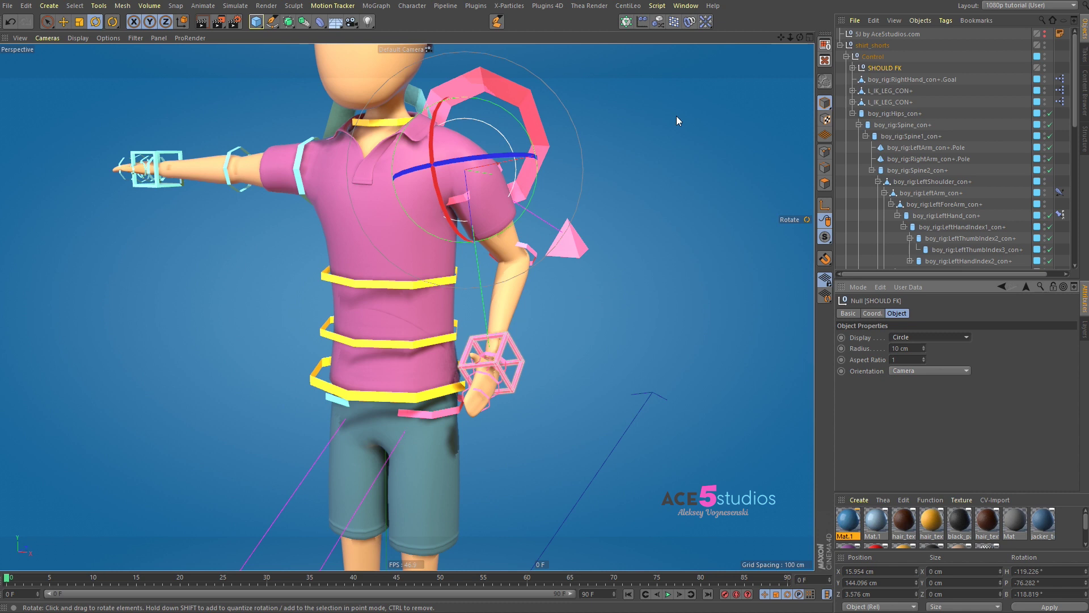
left_click_drag(516, 154, 535, 131)
key("ctrl+z")
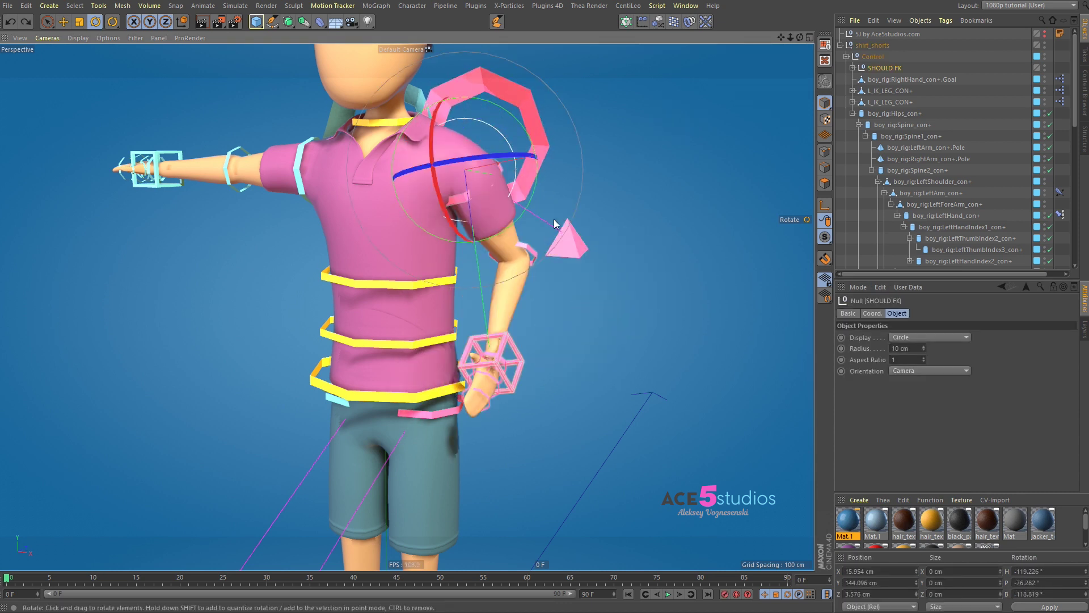
left_click_drag(477, 215, 501, 209, "alt")
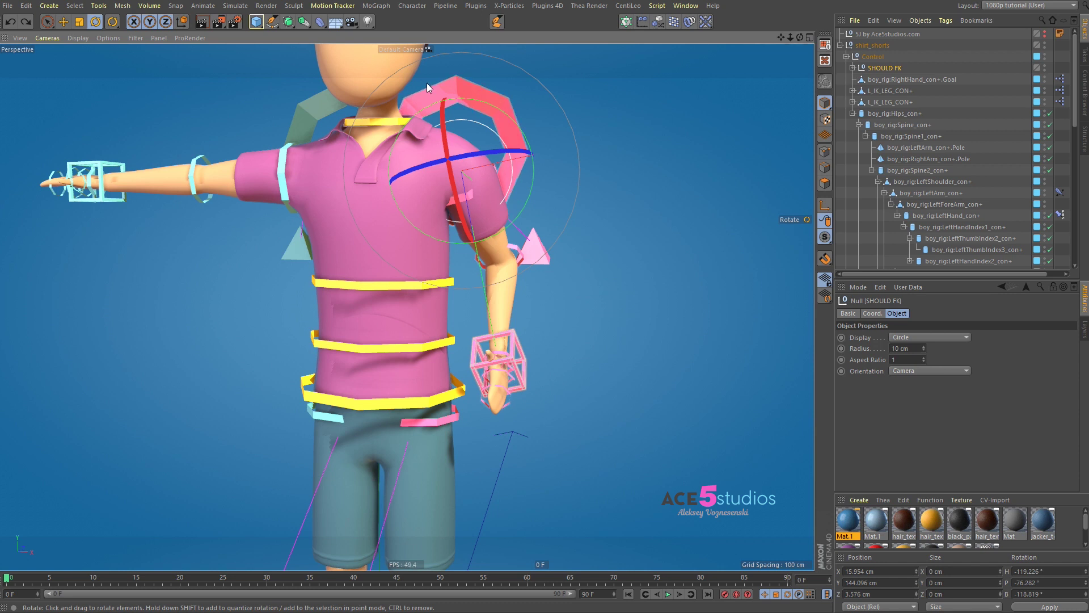
Undo the circle display and the left arm posing back to the T-pose, keeping the SHOULD FK null selected.
left_click(10, 23)
left_click(10, 23)
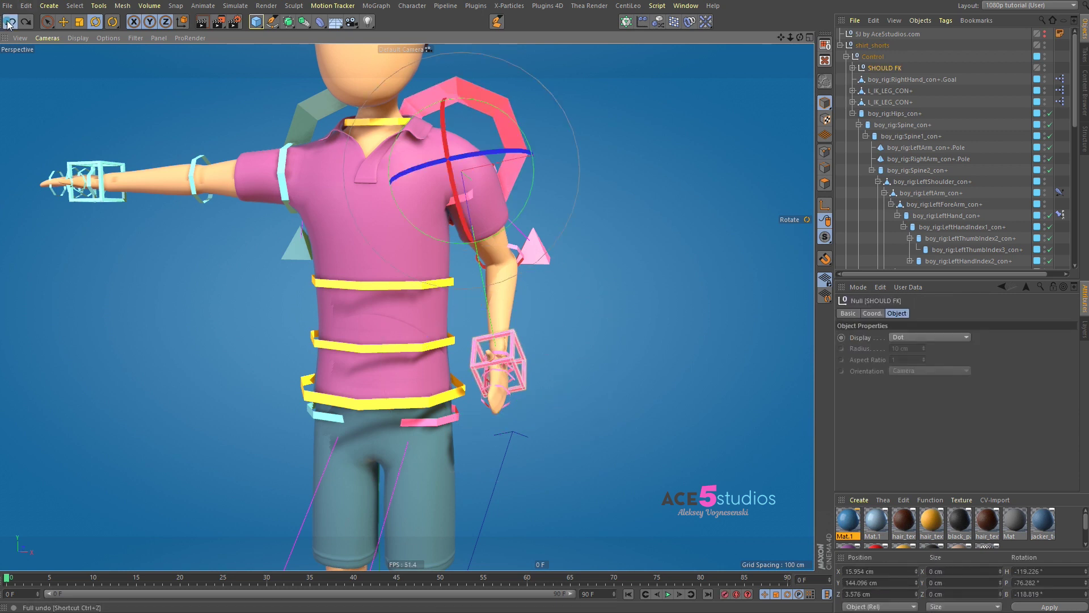
left_click(10, 23)
left_click(9, 23)
left_click(9, 23)
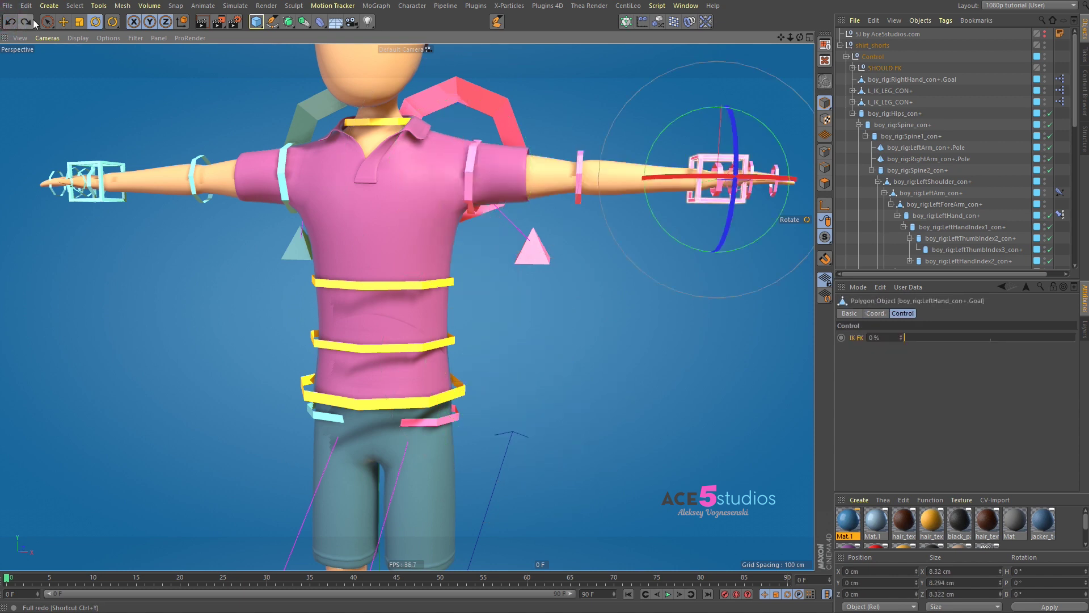
left_click(25, 22)
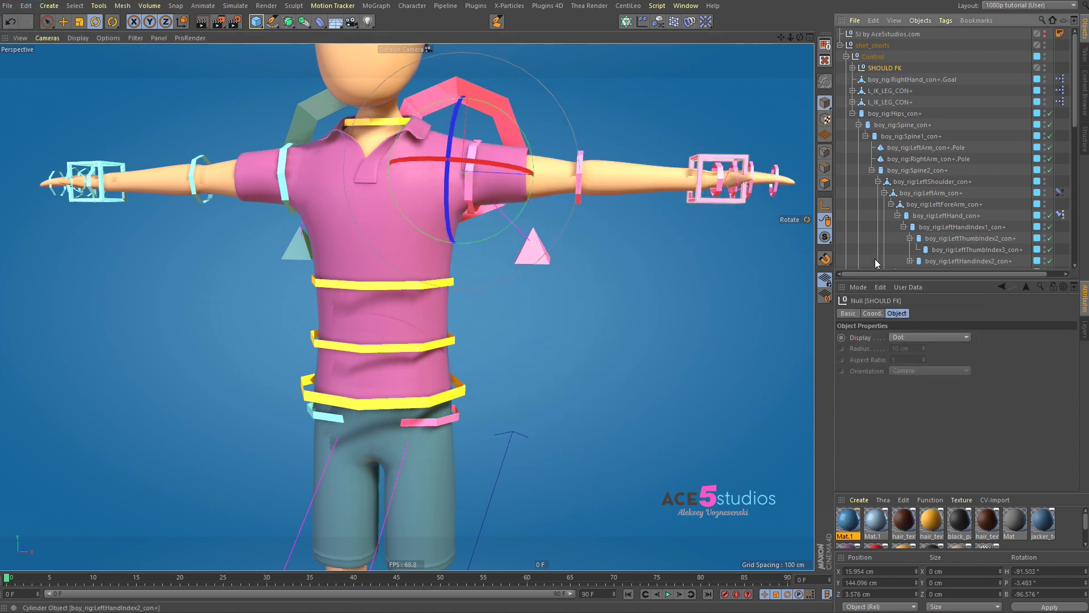
Try swinging the left arm down with the SHOULD FK null and resetting its coordinates to zero, and undo both changes.
left_click(873, 313)
left_click_drag(528, 134, 561, 220)
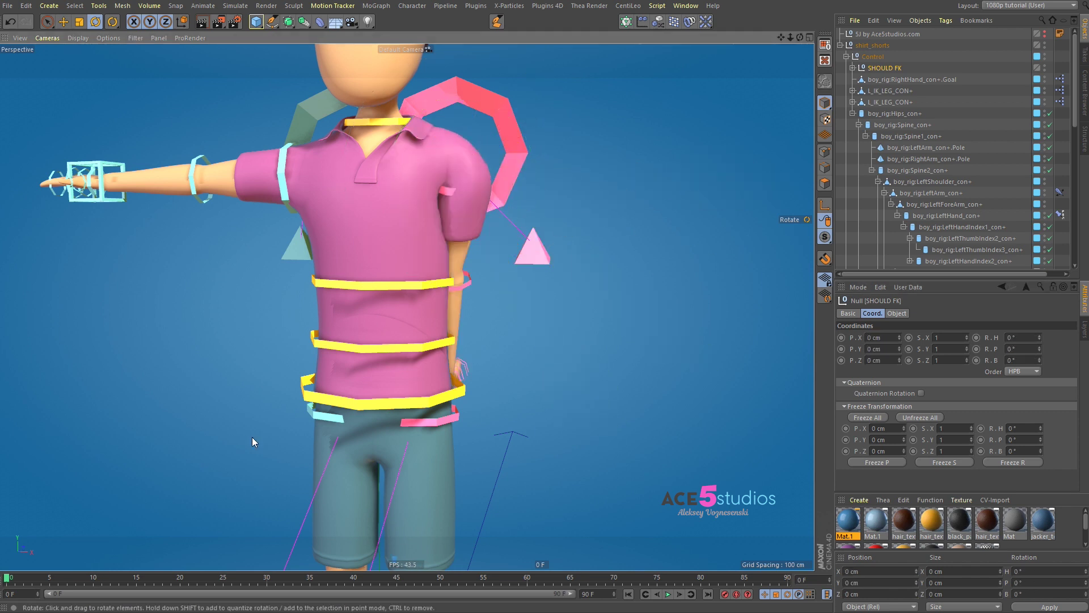
left_click_drag(517, 369, 300, 389, "alt")
right_click_drag(513, 375, 395, 403, "alt")
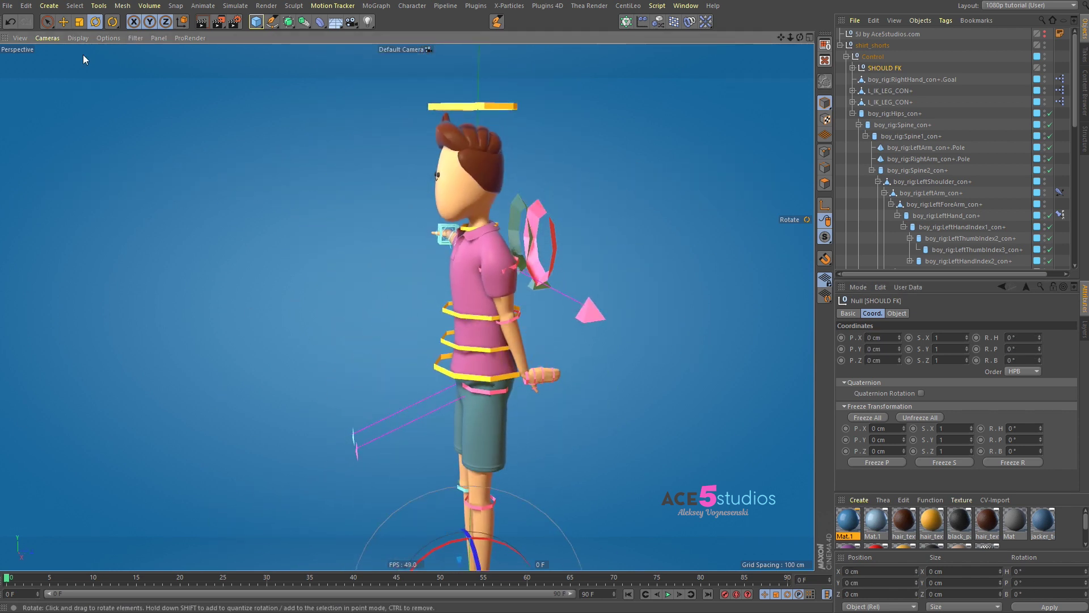
left_click(12, 22)
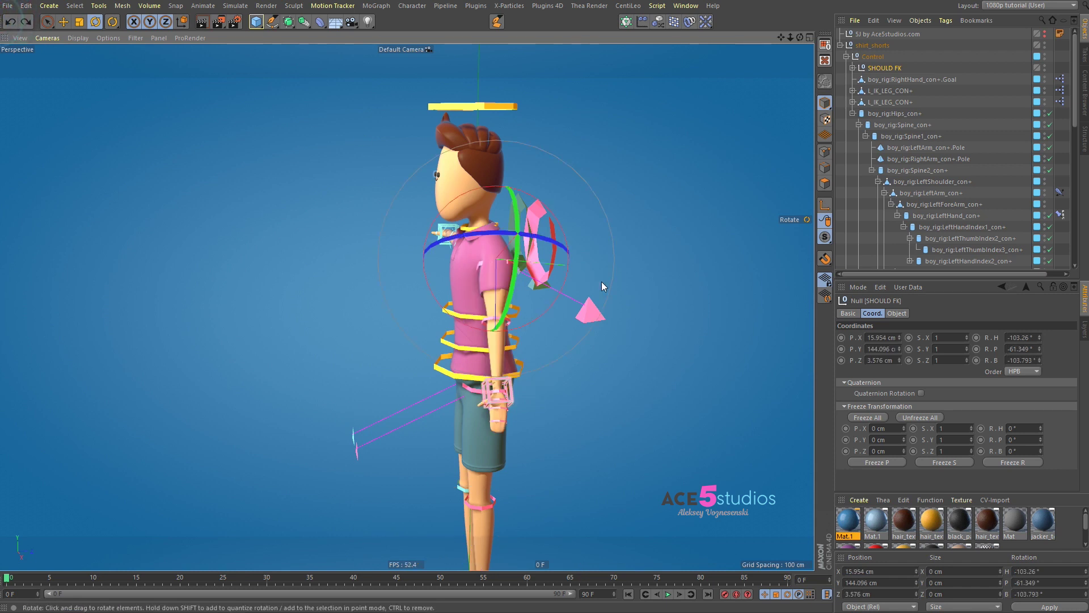
left_click(10, 21)
Freeze all transformations of the SHOULD FK null and its child left hand goal, and reselect the null.
left_click_drag(397, 269, 594, 267, "alt")
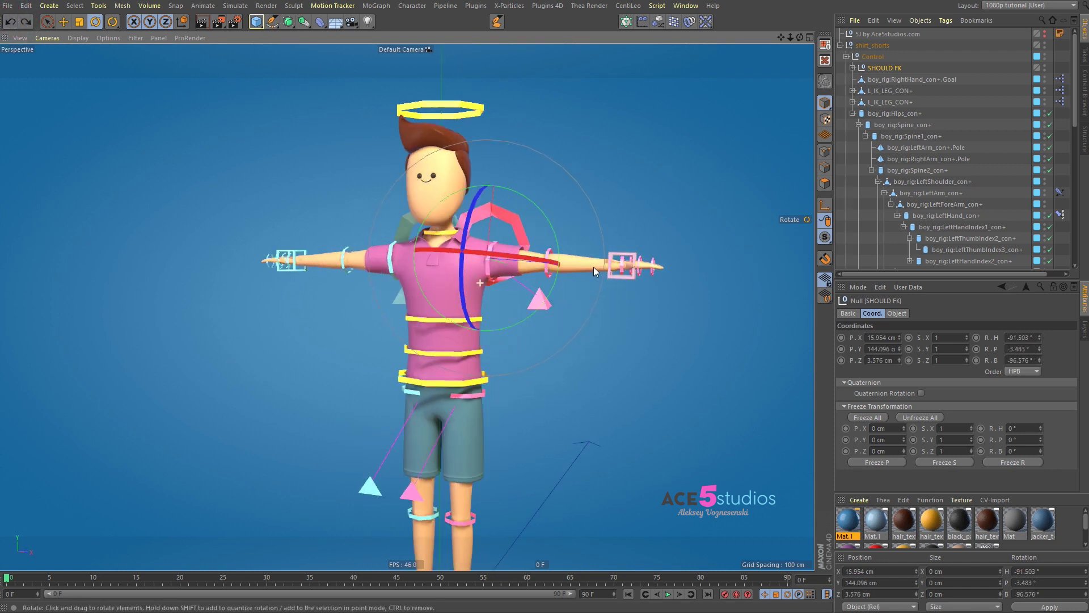
scroll(482, 264, "up", 2)
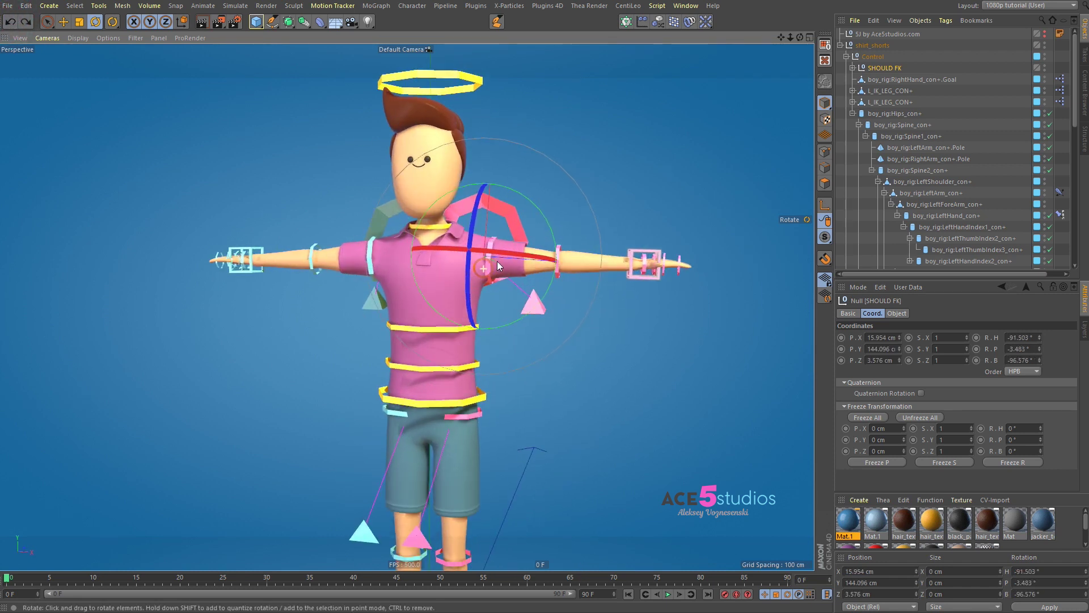
left_click(863, 417)
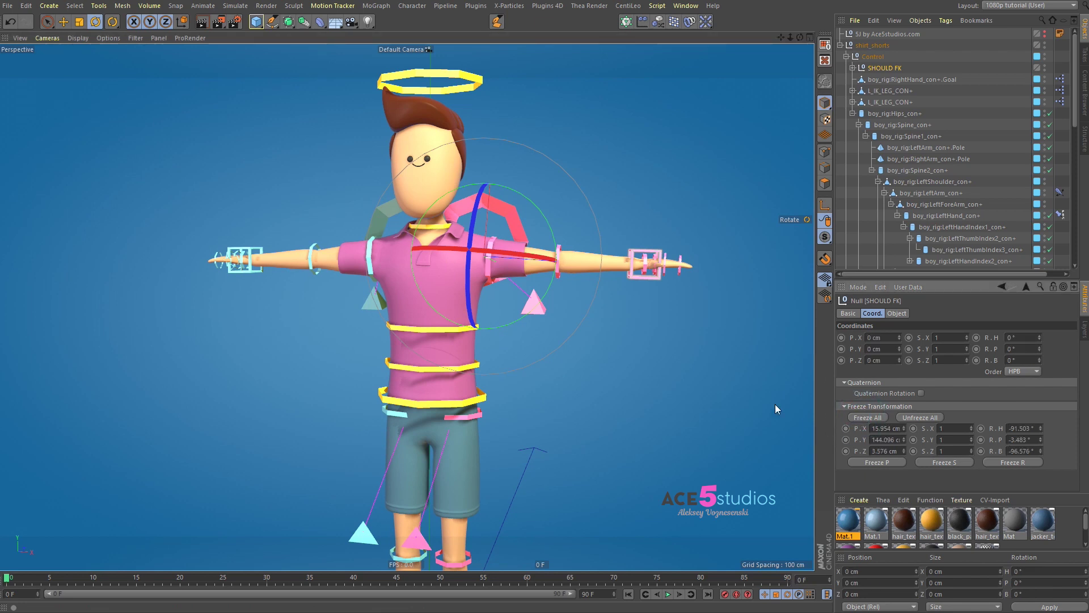
left_click(853, 68)
left_click(883, 80)
left_click(867, 418)
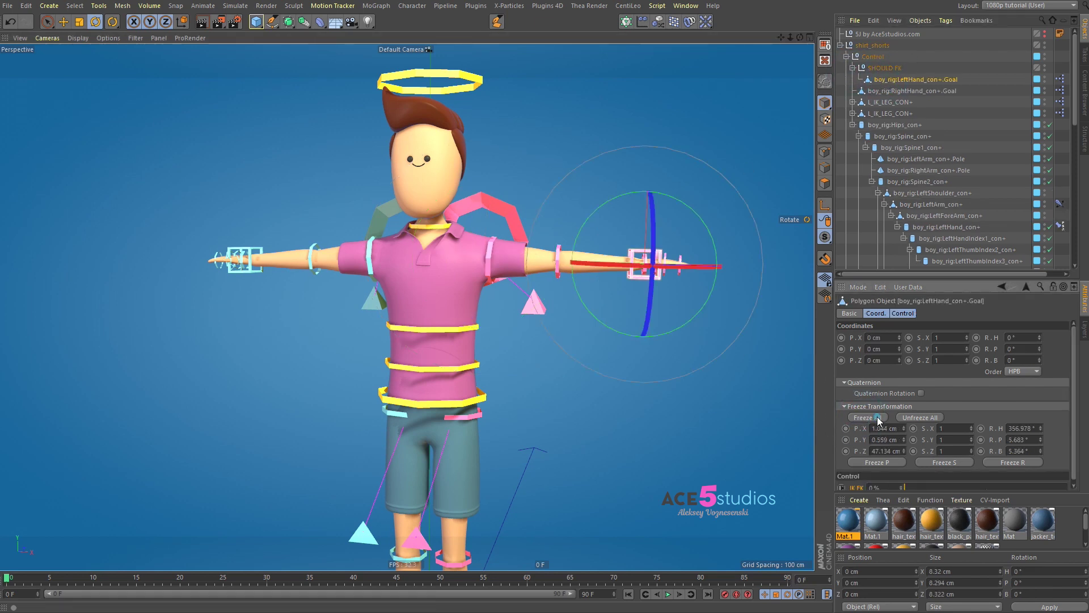
left_click(884, 68)
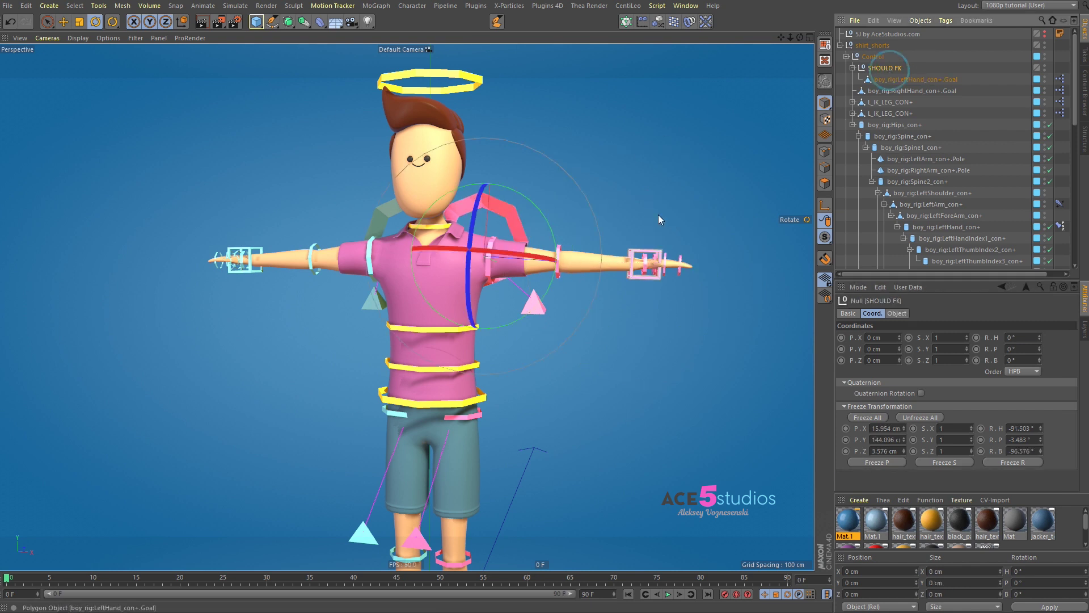
Try swinging the left arm down with the SHOULD FK null and moving the left hand goal, and undo both changes.
left_click_drag(549, 215, 448, 330)
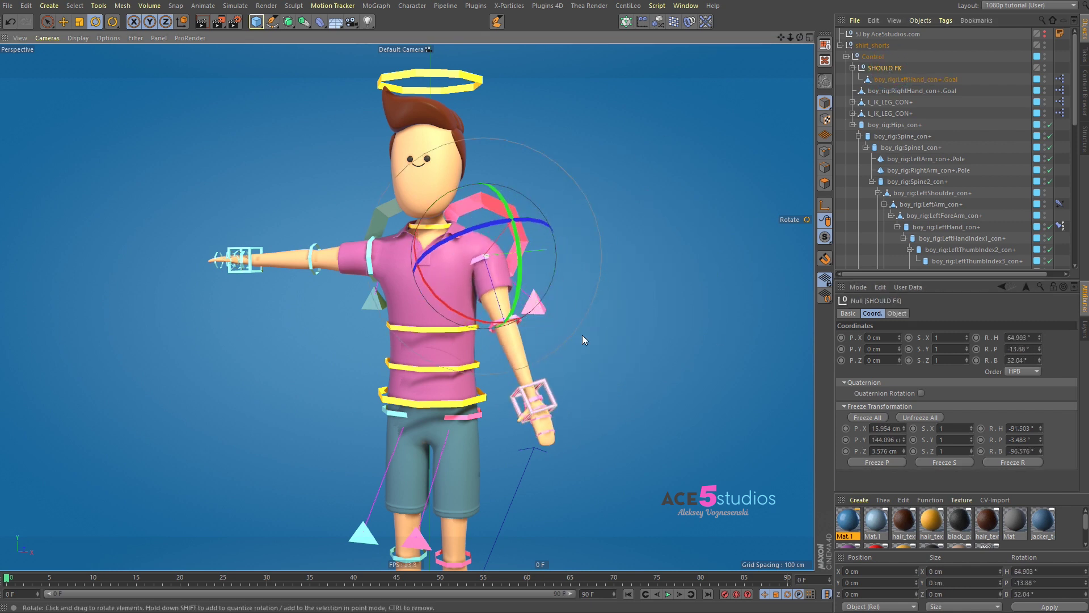
key("ctrl+z")
left_click(627, 281)
key("e")
left_click_drag(688, 331, 565, 418)
key("ctrl+z")
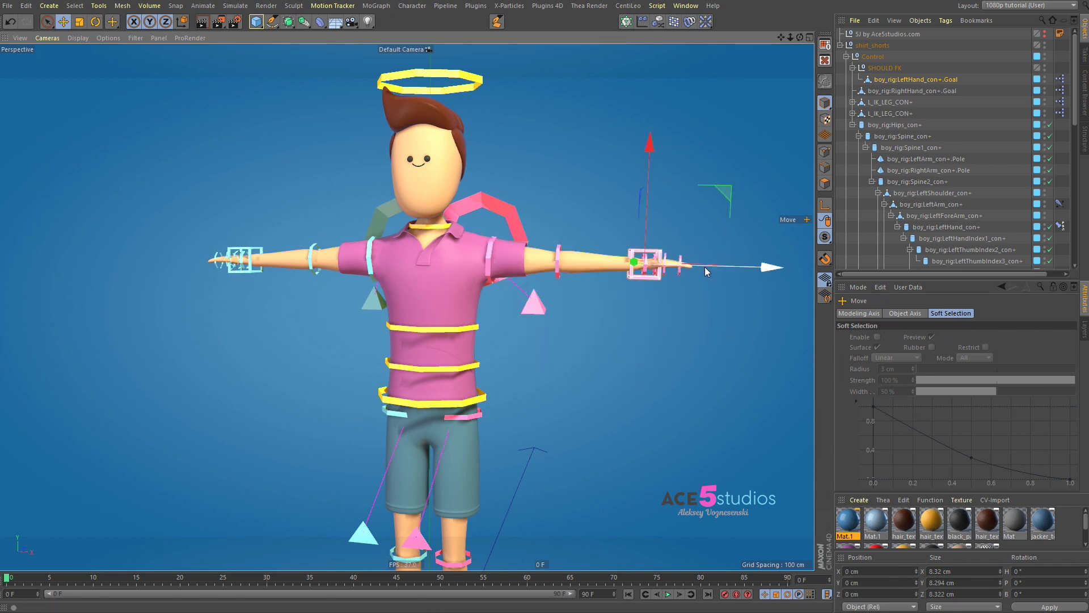
left_click(883, 67)
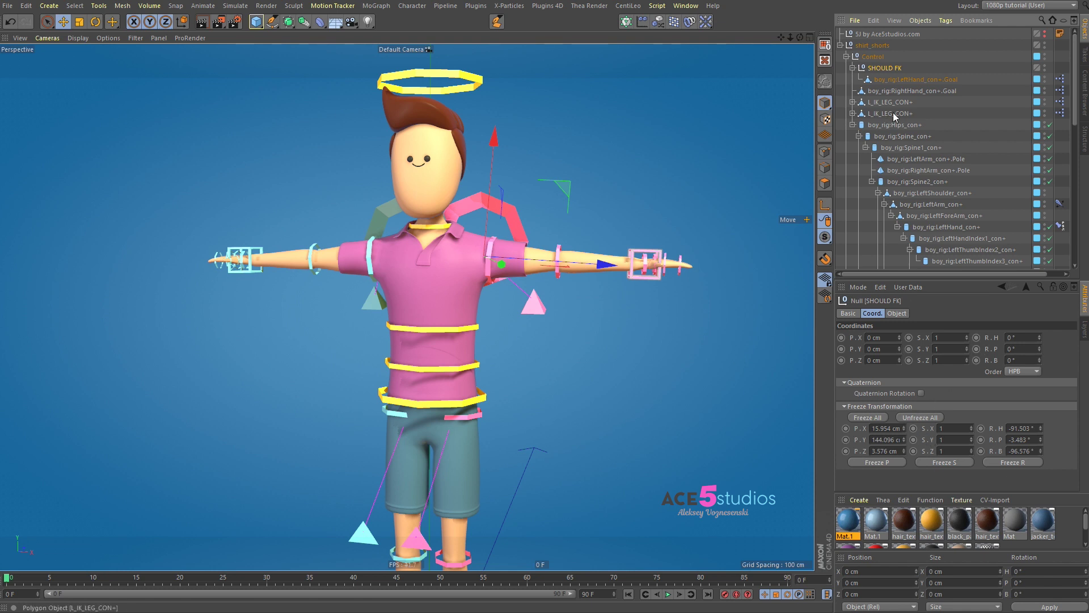
left_click(960, 111)
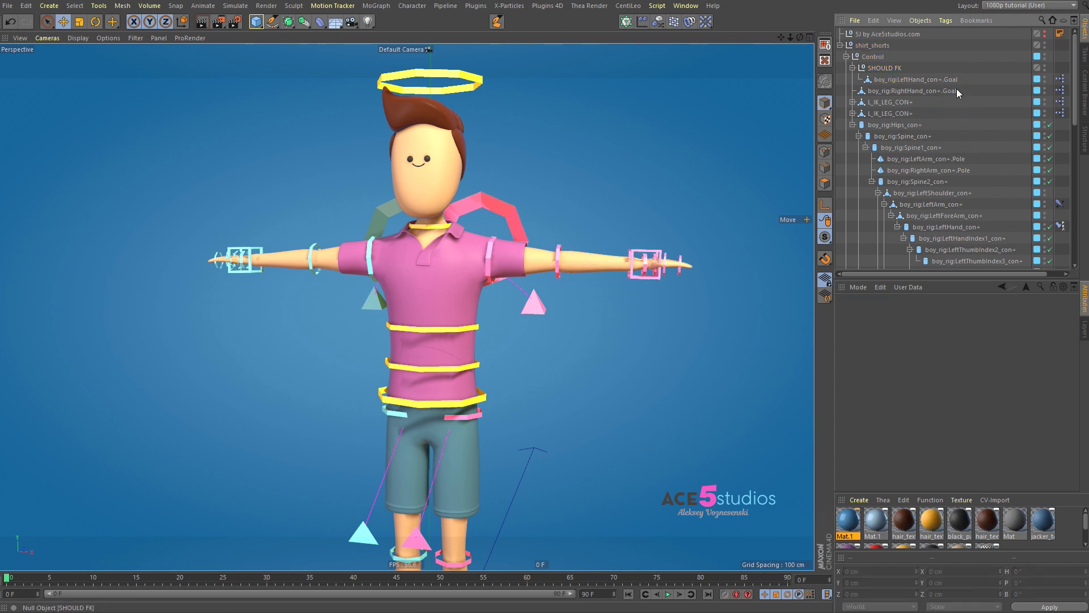
Animate the left arm rising by keyframing two rotations of the SHOULD FK null at frames 0 and 20, and return to frame 0.
scroll(387, 299, "down", 5)
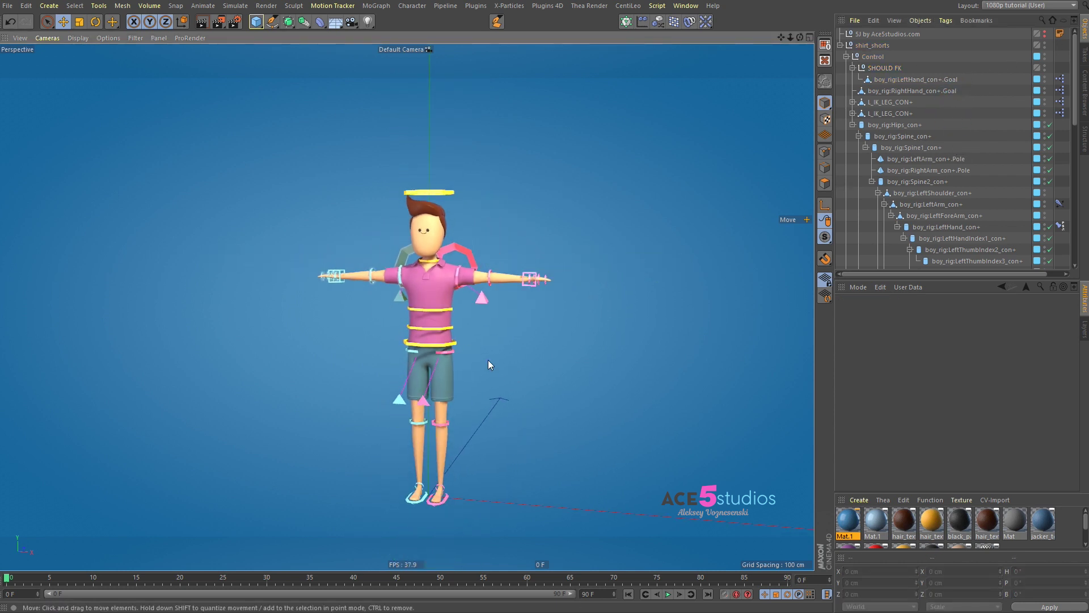
scroll(454, 342, "up", 2)
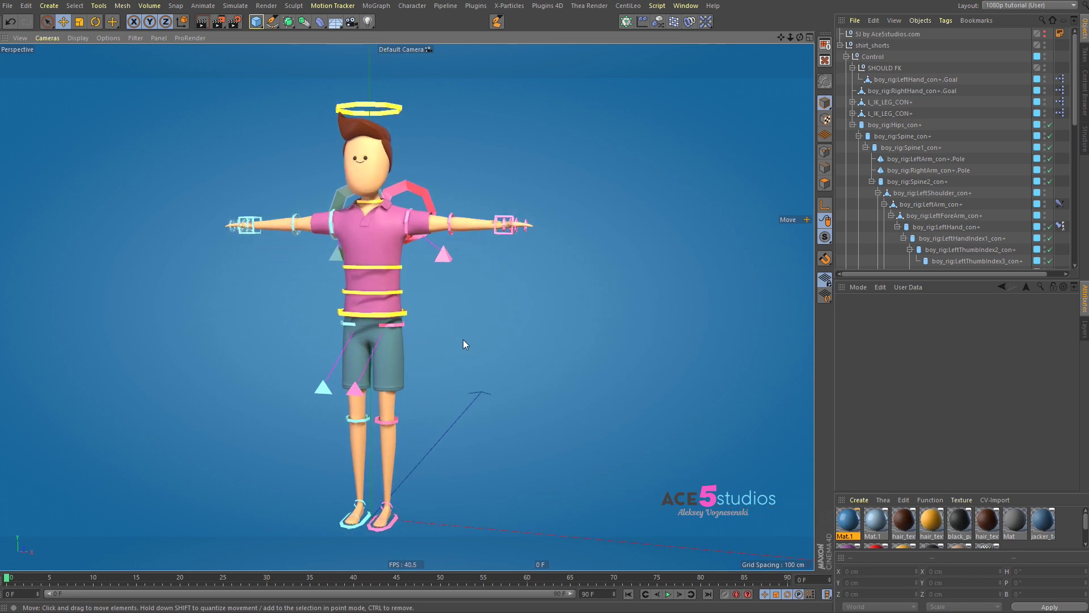
left_click(875, 68)
key("r")
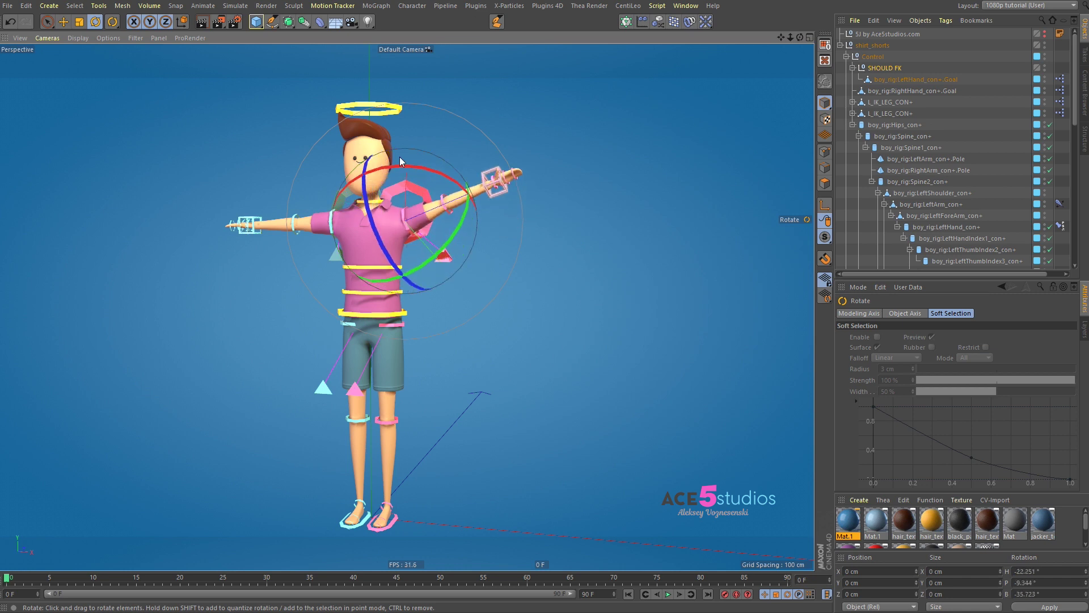
left_click_drag(399, 156, 421, 196)
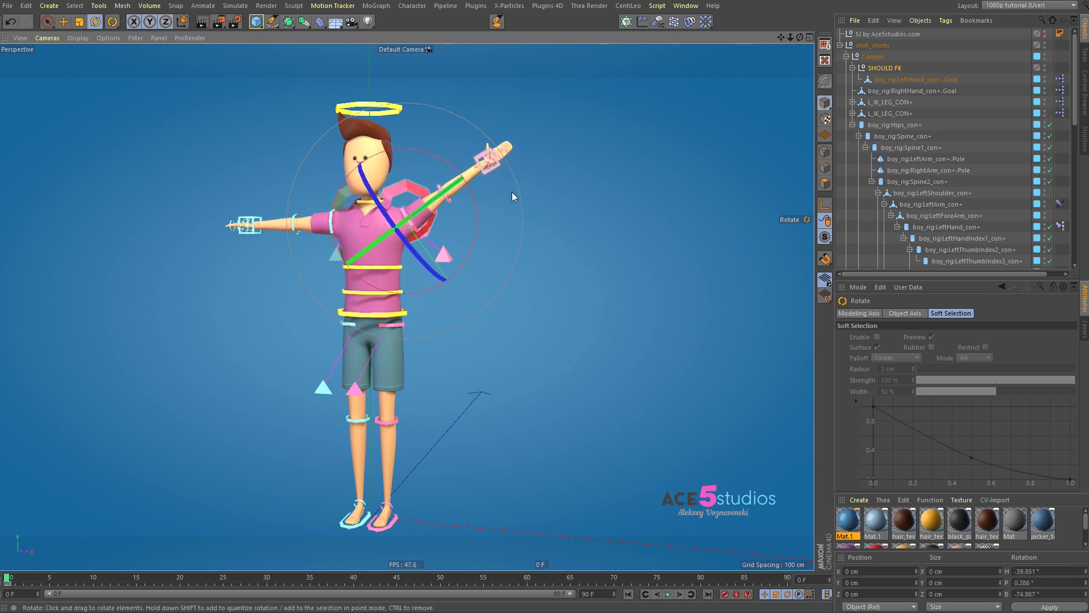
left_click(179, 577)
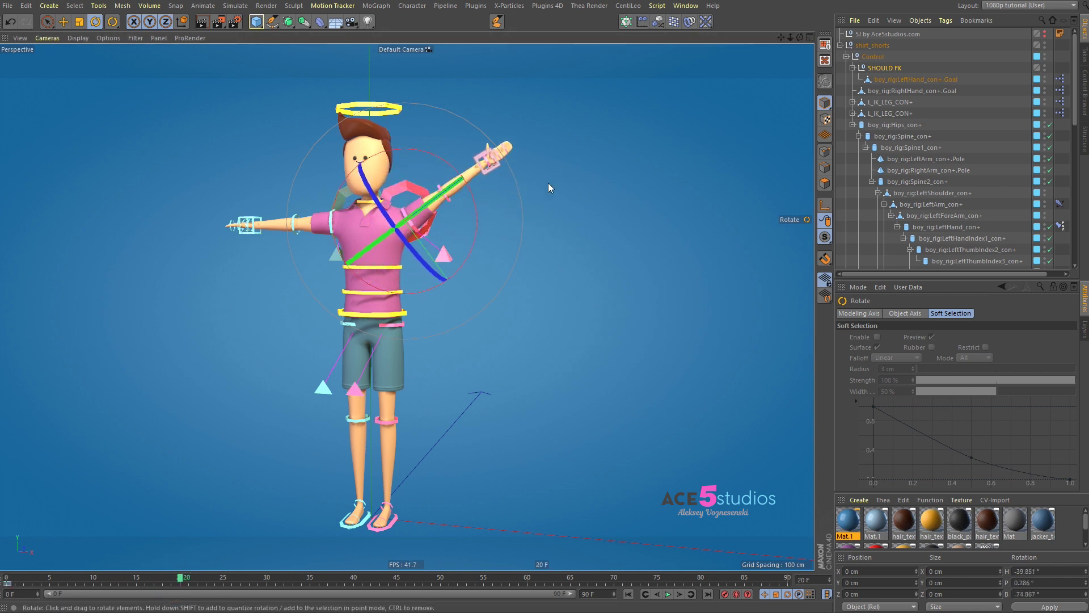
left_click_drag(548, 183, 469, 190)
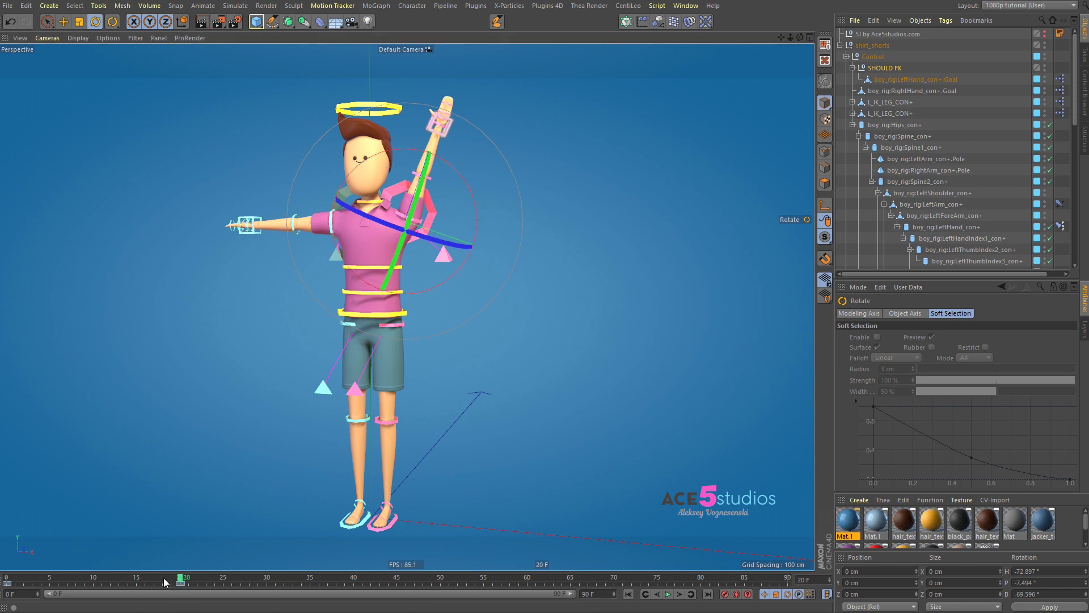
left_click_drag(163, 577, 7, 565)
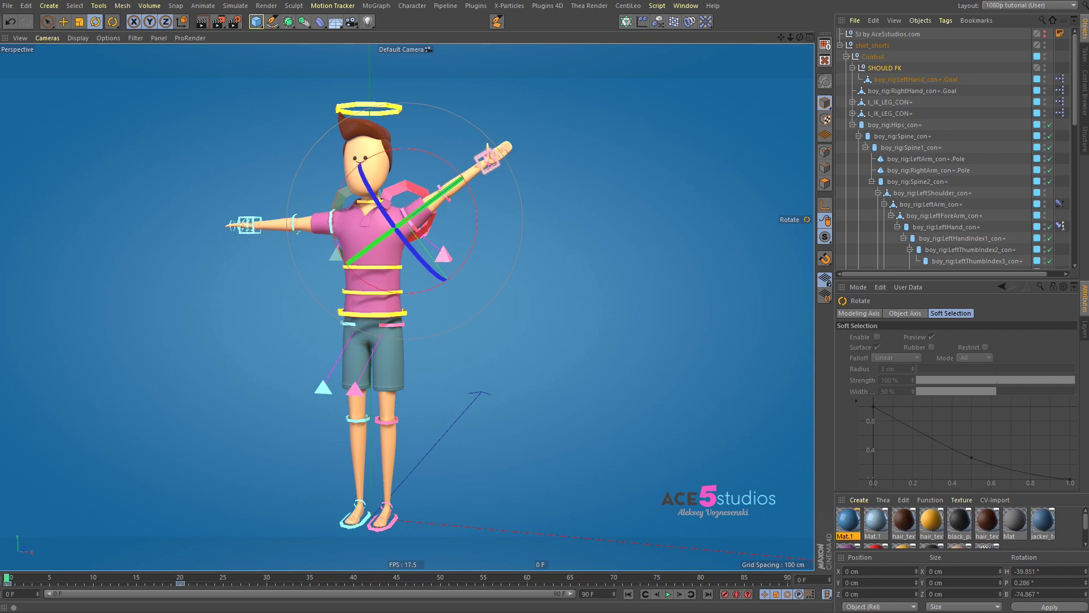
Try rotating the left shoulder control with the arm raised, undo it, and clear the selection.
right_click_drag(468, 166, 561, 165, "alt")
left_click(362, 201)
left_click_drag(407, 212, 388, 168)
key("ctrl+z")
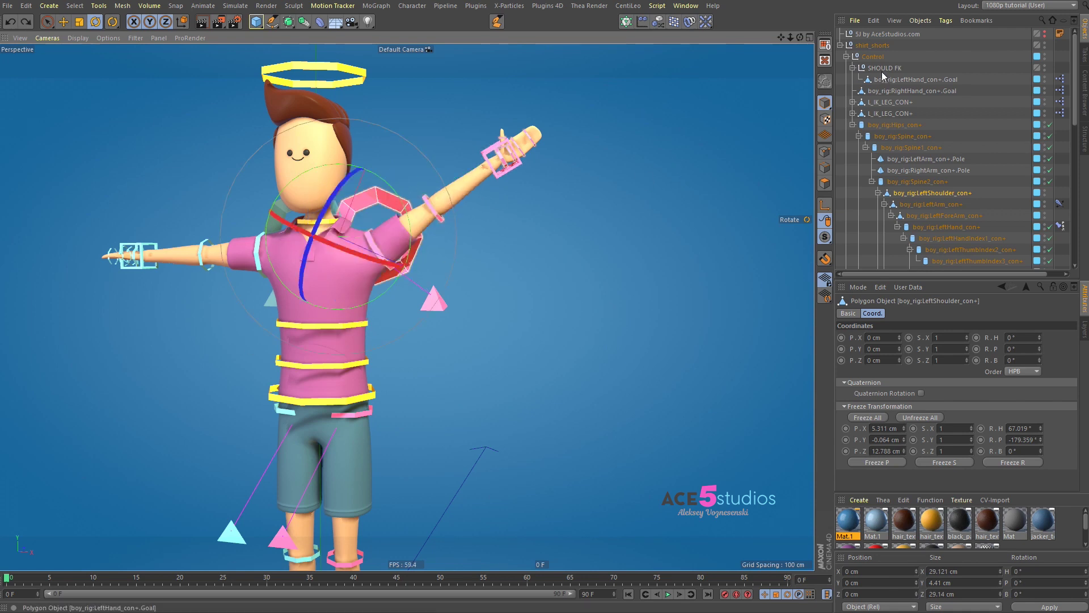
left_click(885, 66)
left_click(933, 49)
left_click_drag(390, 276, 482, 232, "alt")
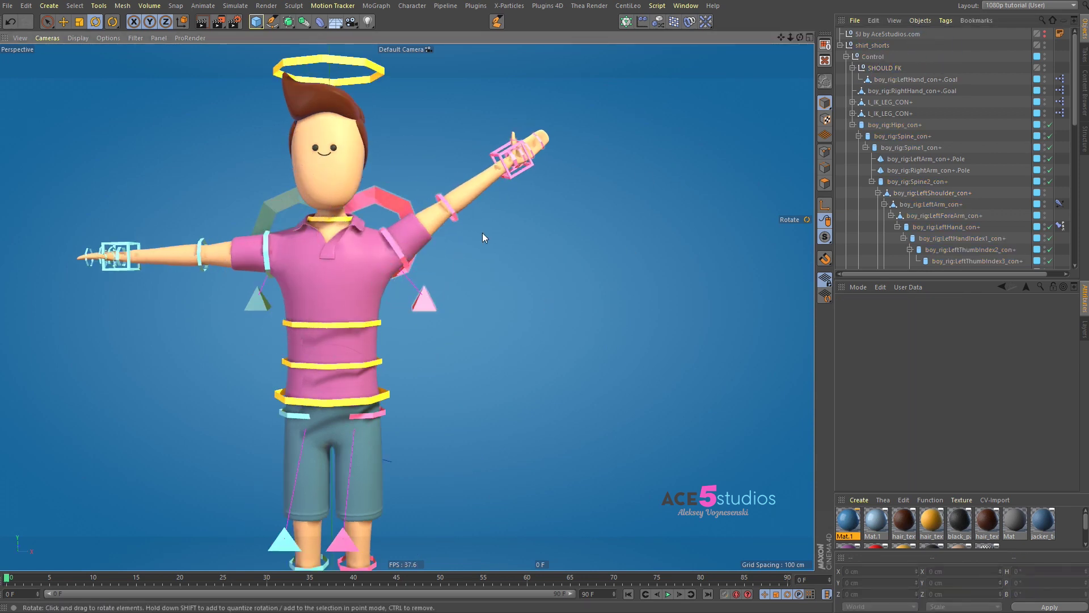
Try resetting the SHOULD FK null's coordinates to zero and moving the hips control, undo both, and reselect the hips.
left_click(885, 68)
key("alt+0")
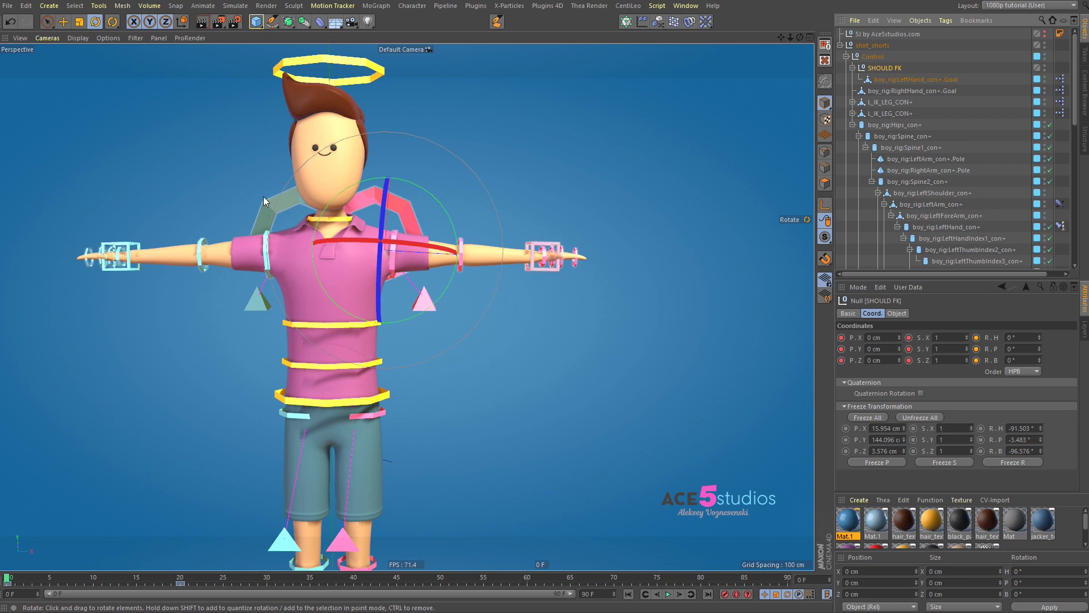
left_click(387, 397)
key("e")
left_click_drag(401, 340, 335, 423)
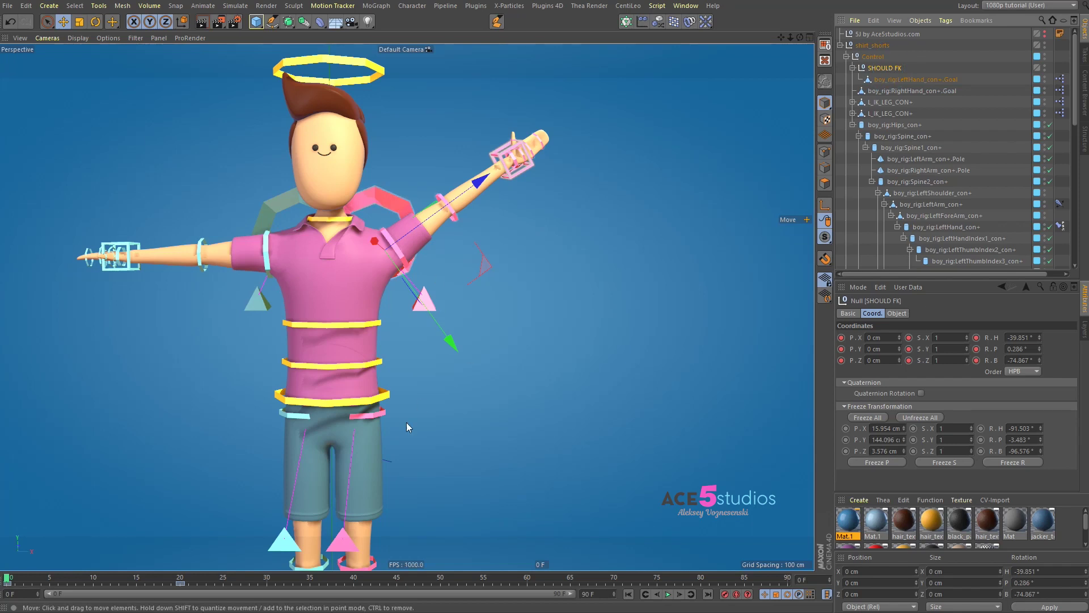
left_click(381, 395)
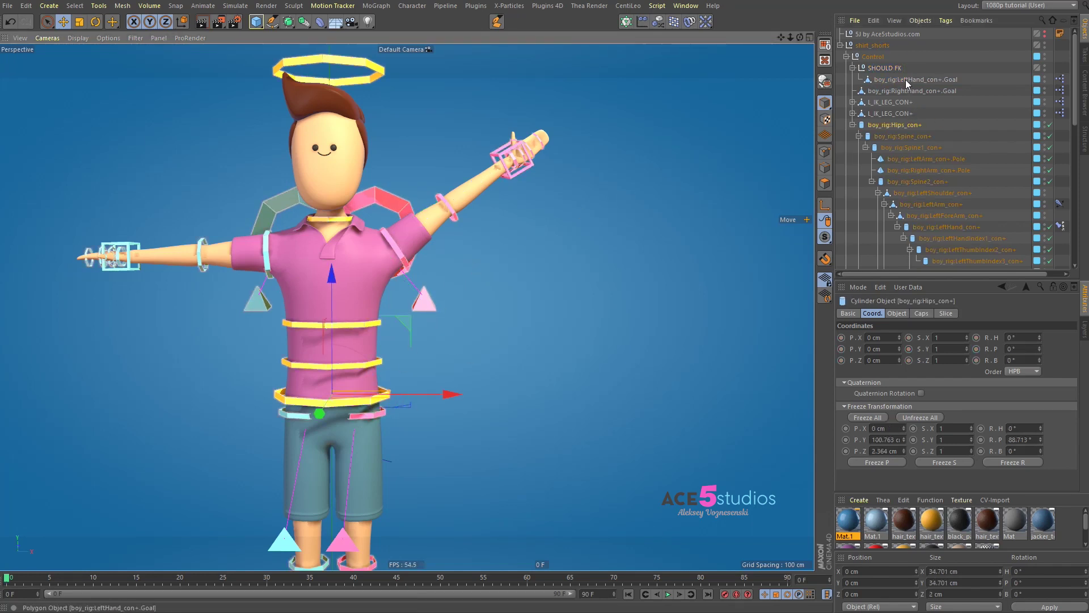
Delete the SHOULD FK null's keyframes in the Timeline and reset its coordinates to zero.
left_click(896, 68)
key("ctrl+z")
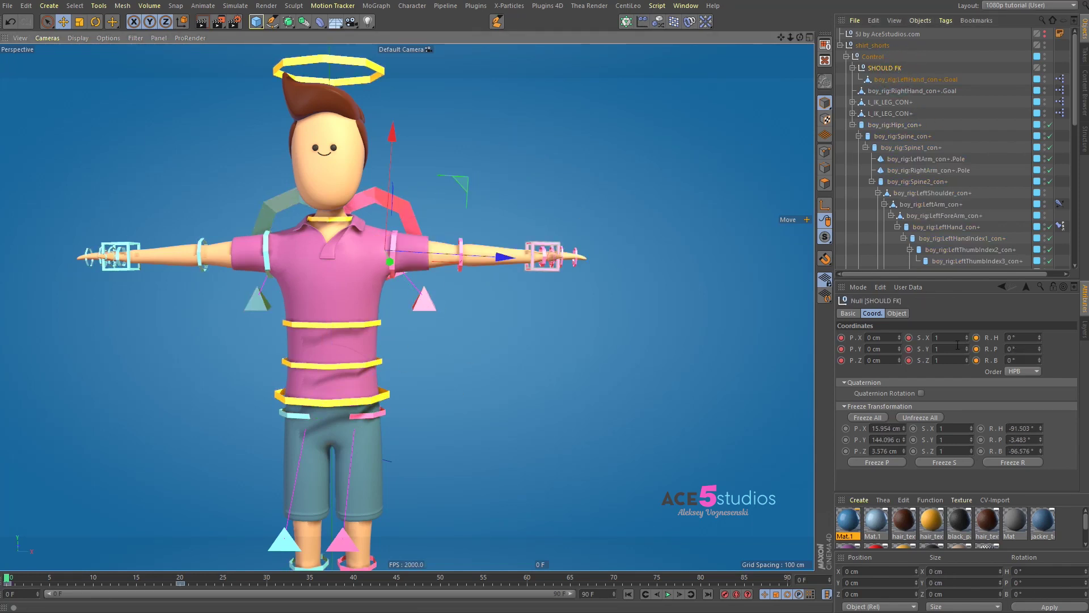
key("shift+F3")
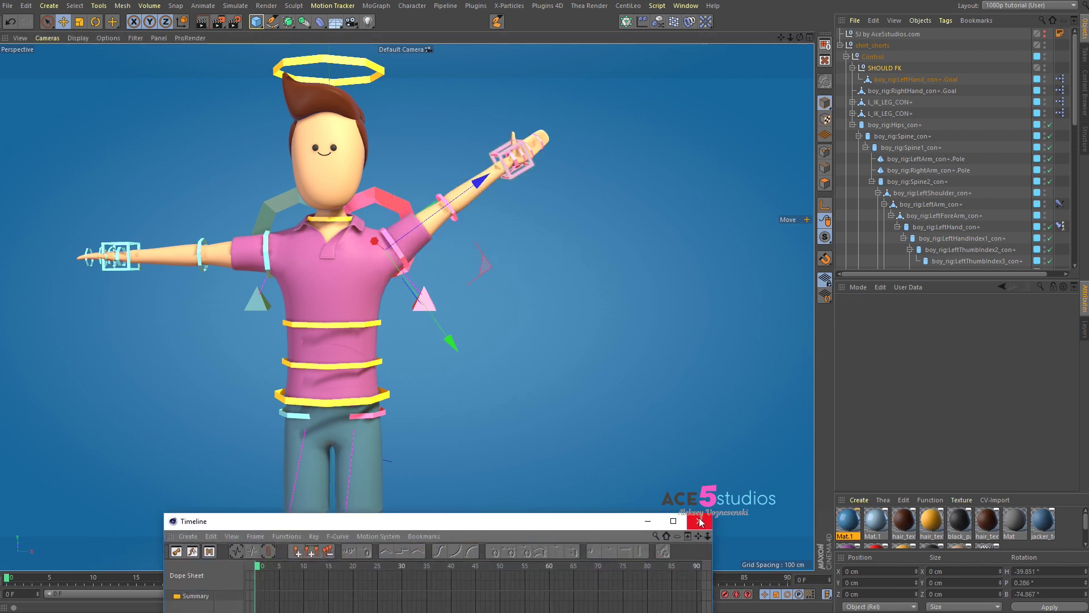
left_click(700, 521)
left_click(896, 69)
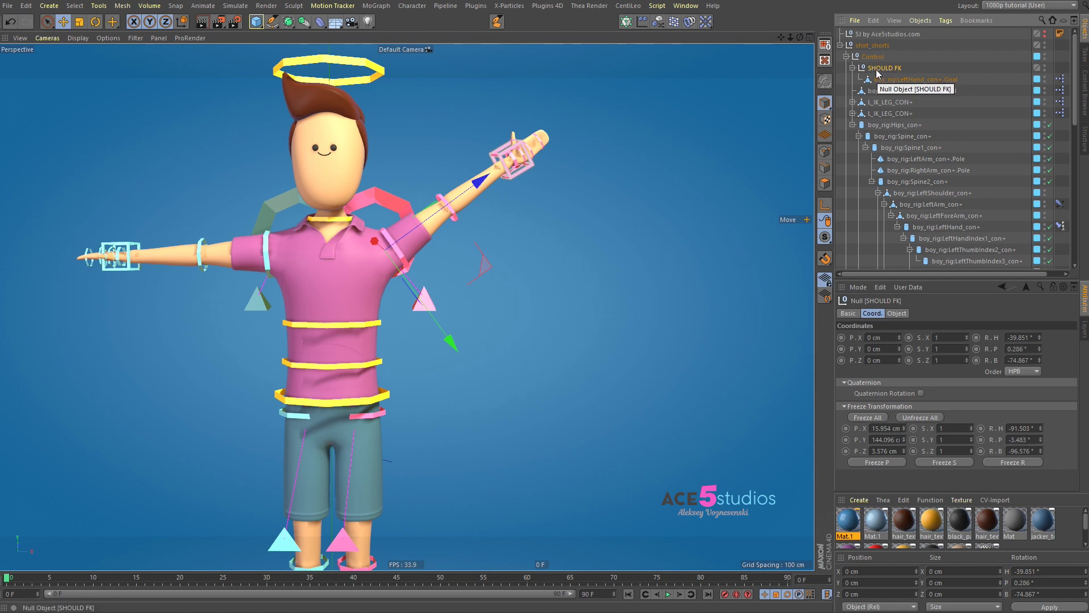
key("grave")
key("x")
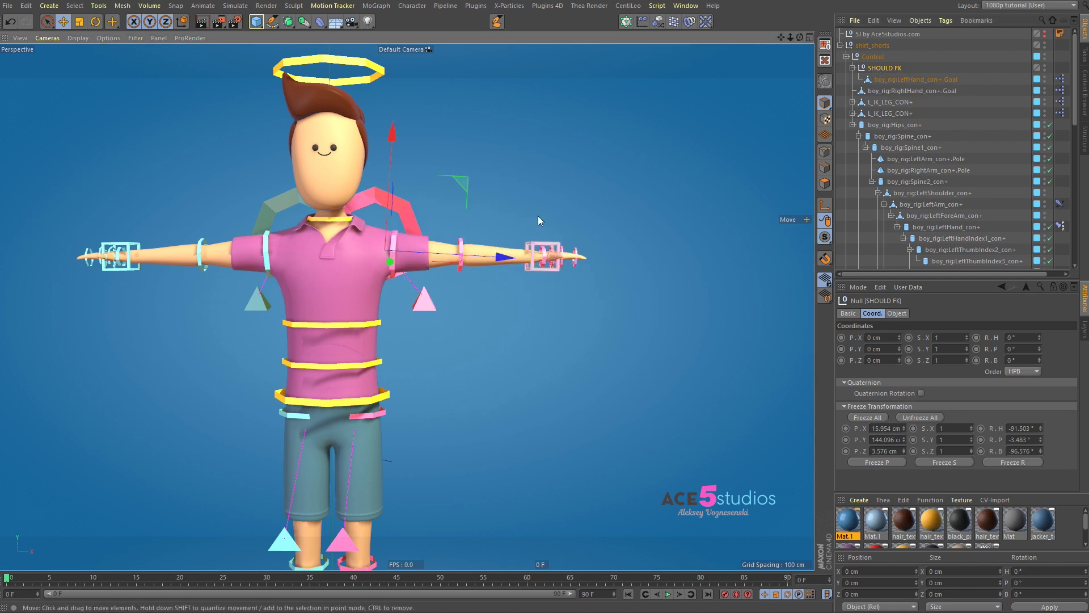
Try moving the hips control with the hand goals outside the hips hierarchy, and undo the move.
left_click_drag(386, 400, 497, 377)
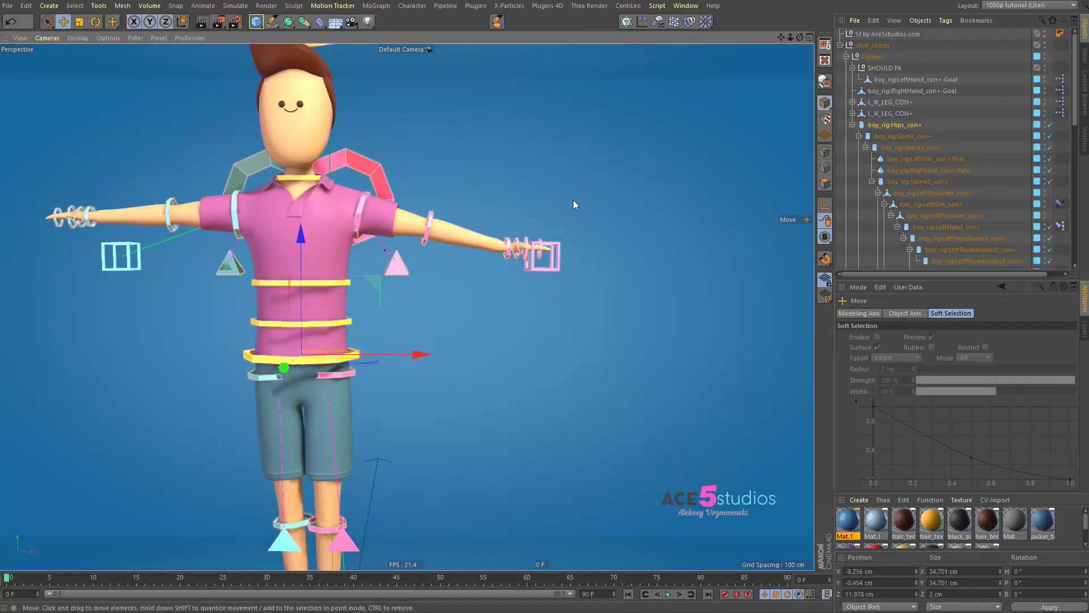
key("ctrl+z")
Set the SHOULD FK null's display shape to Circle.
left_click(879, 70)
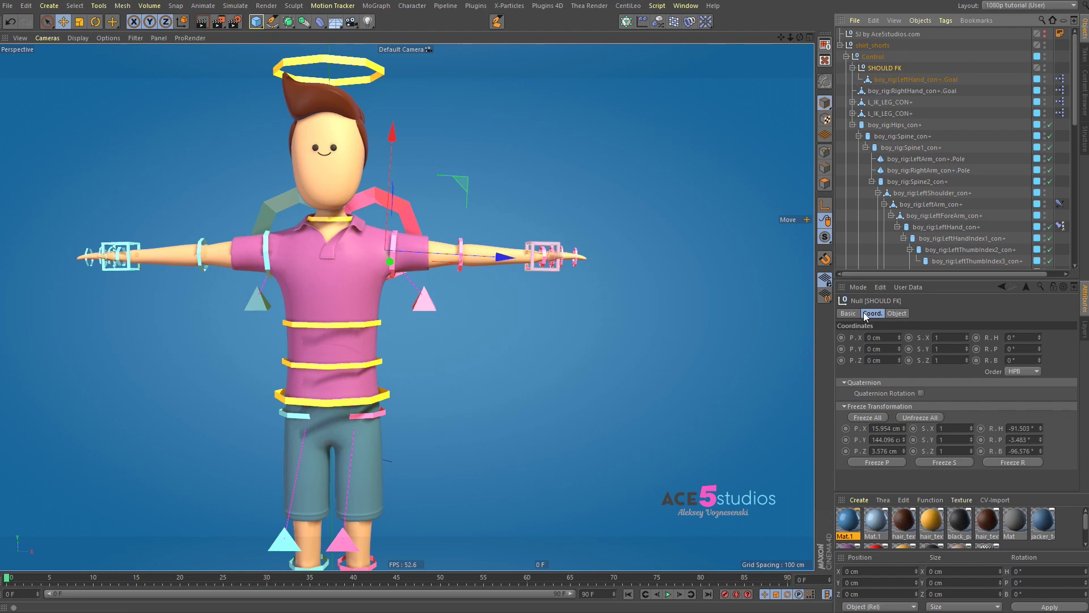
left_click(895, 313)
left_click(906, 338)
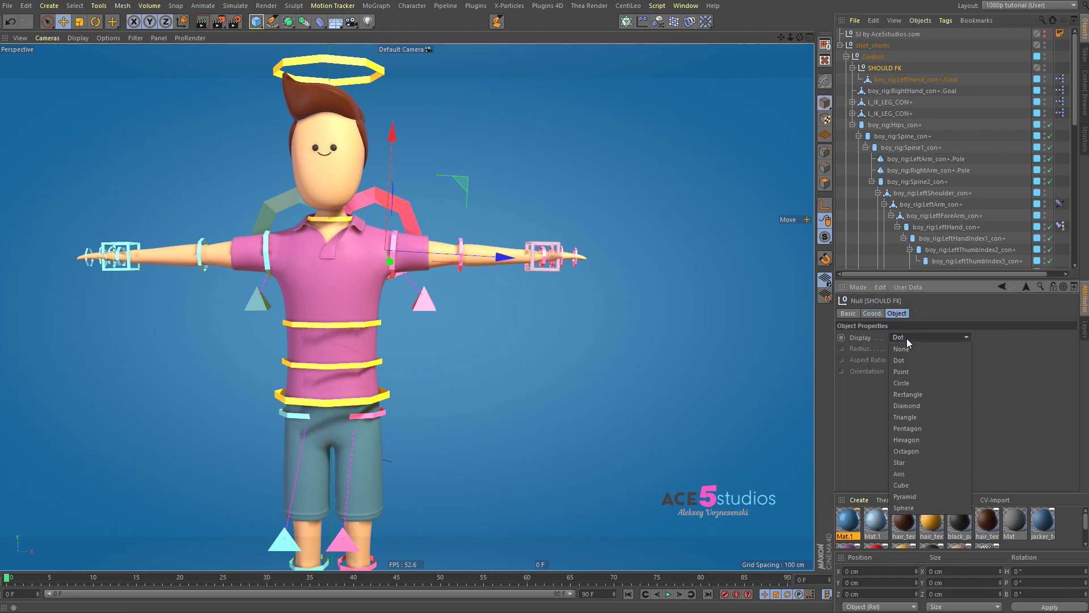
left_click(919, 383)
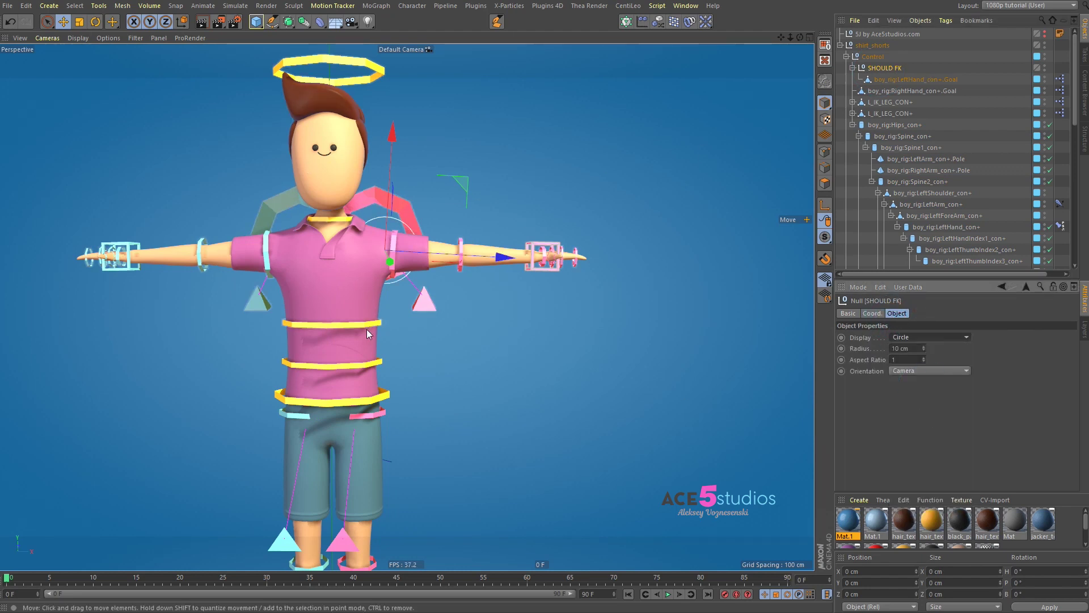
Parent the SHOULD FK null to boy_rig:Spine1_con+ with the Set Parent command, and clear the selection.
key("shift+c")
type("set pare")
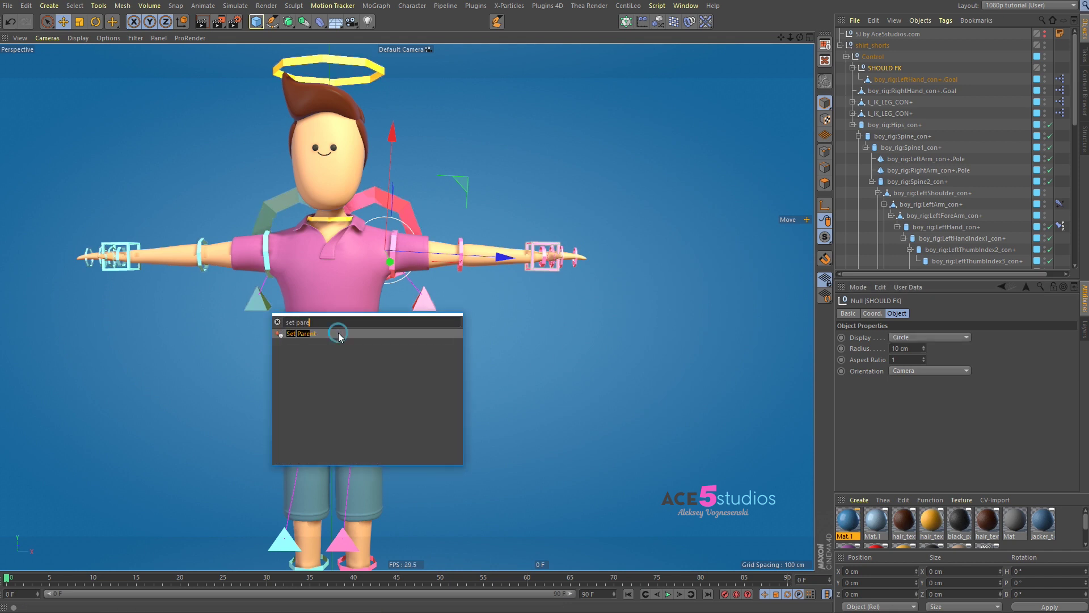
left_click(339, 334)
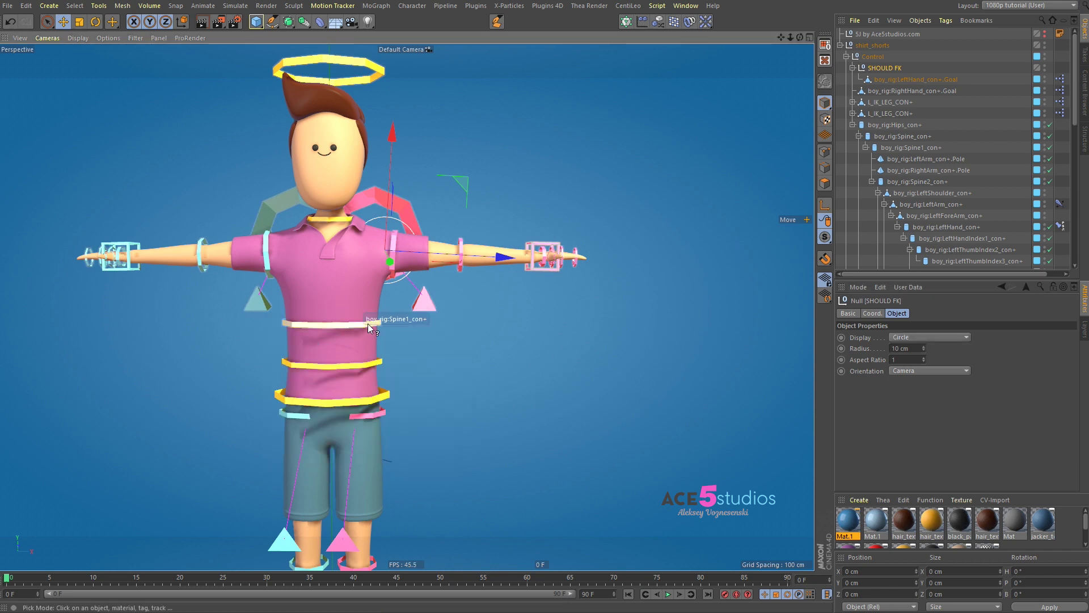
left_click(368, 324)
left_click(383, 325)
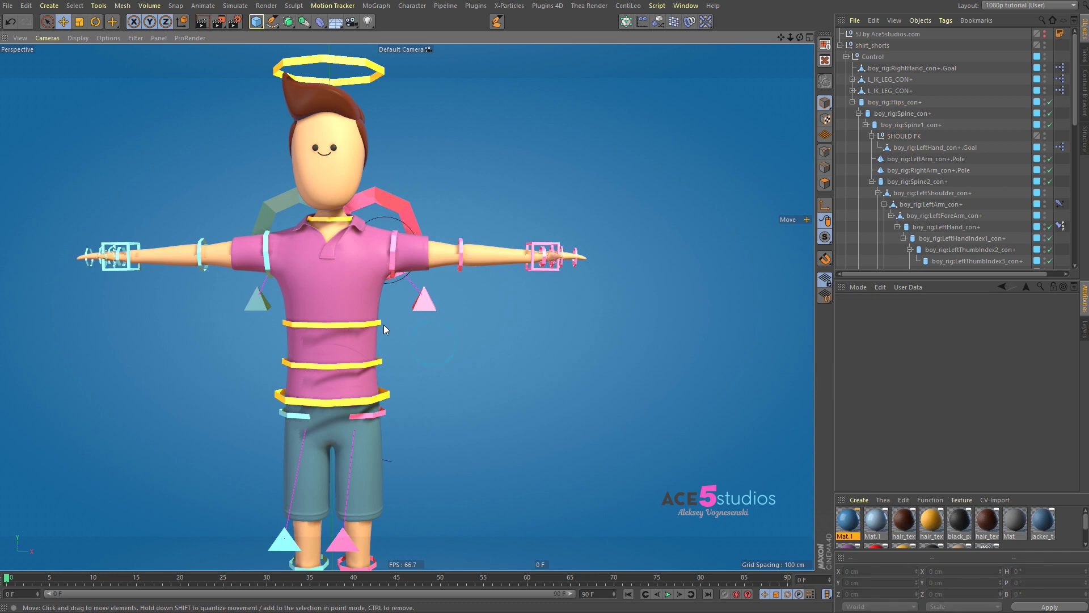
Try posing the rig with the new parenting, including moving the left hand goal, and undo the changes.
left_click_drag(428, 297, 526, 219)
key("ctrl+z")
left_click(529, 269)
key("e")
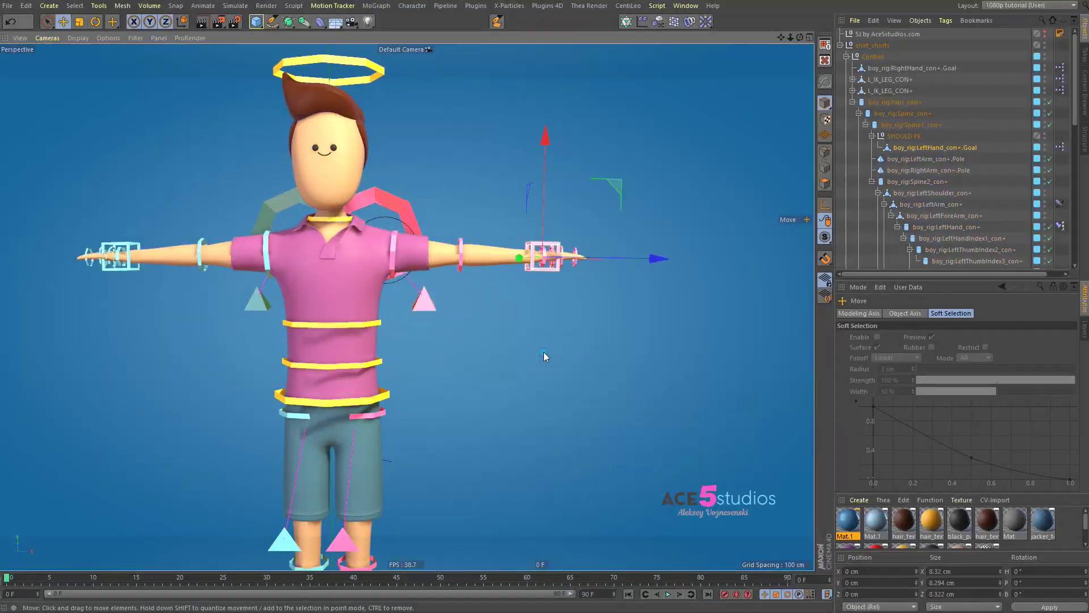
left_click_drag(539, 371, 489, 403)
key("ctrl+z")
Select the SHOULD FK null by its circle at the left shoulder, try moving the hips control, and undo the move.
left_click_drag(390, 212, 326, 230, "alt")
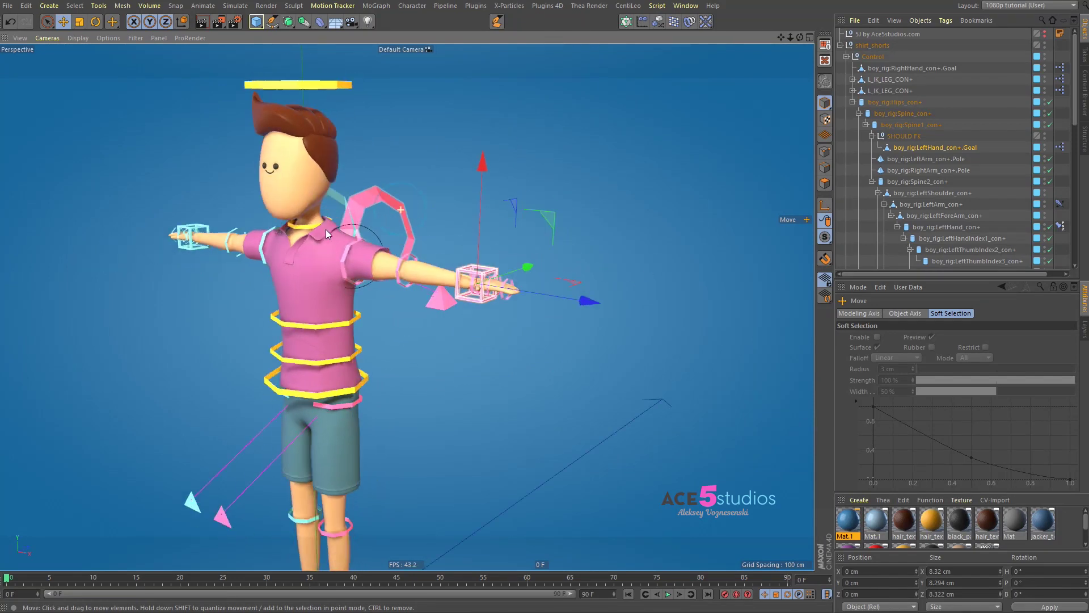
left_click(373, 272)
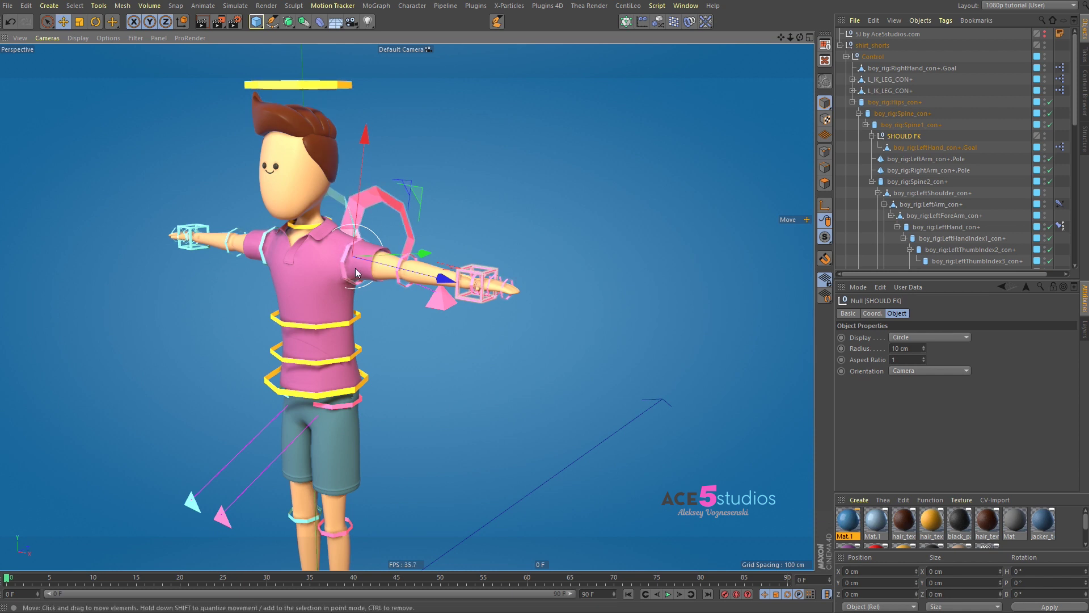
left_click_drag(283, 268, 350, 257, "alt")
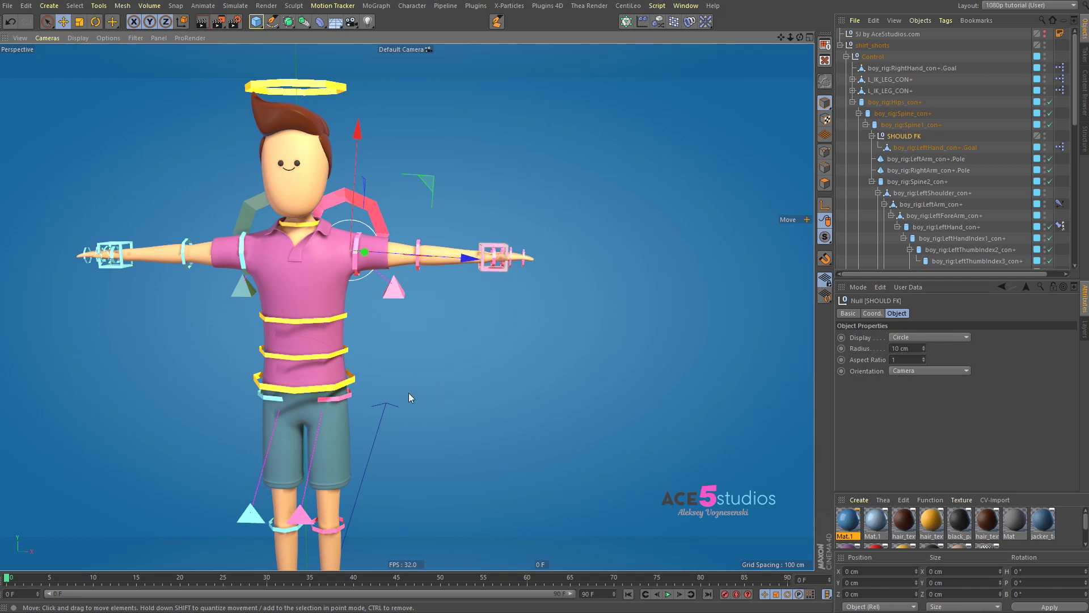
left_click(352, 378)
left_click_drag(396, 438, 377, 482)
key("ctrl+z")
middle_click_drag(327, 524, 325, 449, "alt")
scroll(316, 358, "down", 3)
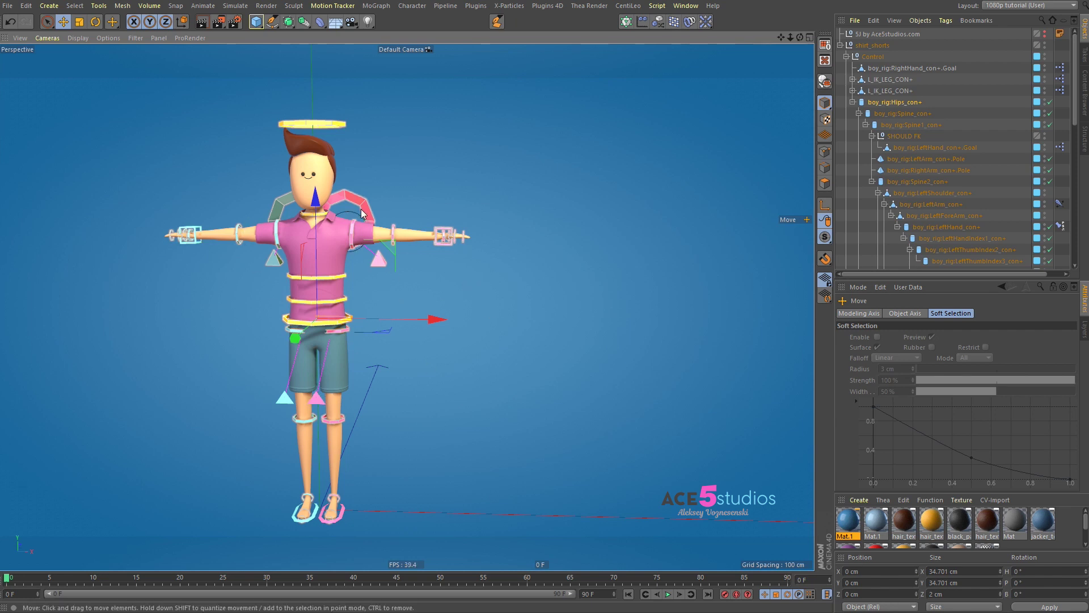
left_click(359, 218)
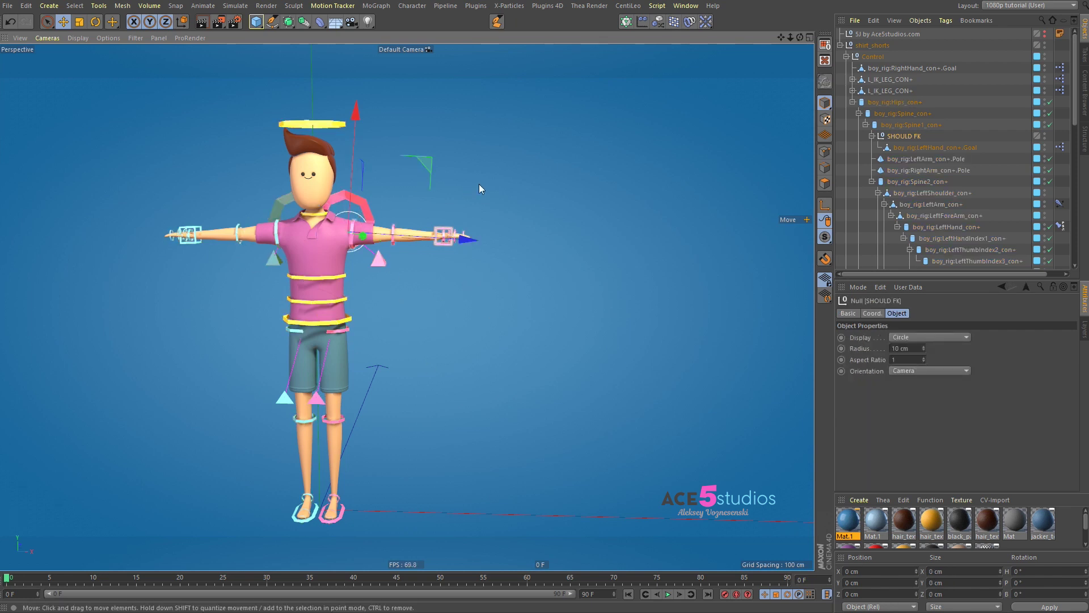
left_click(522, 175)
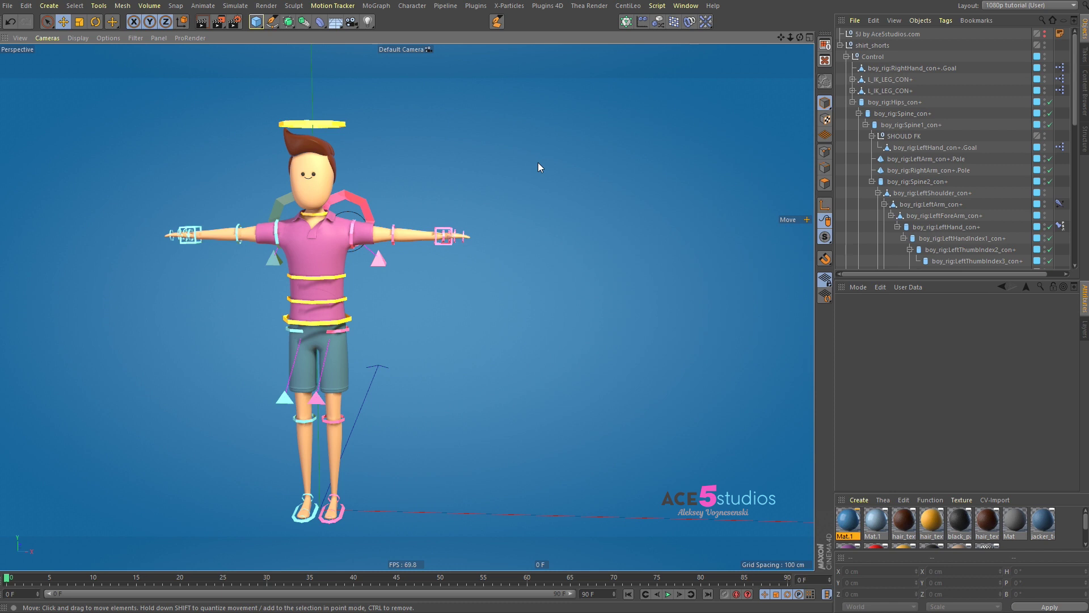
middle_click_drag(322, 341, 434, 307, "alt")
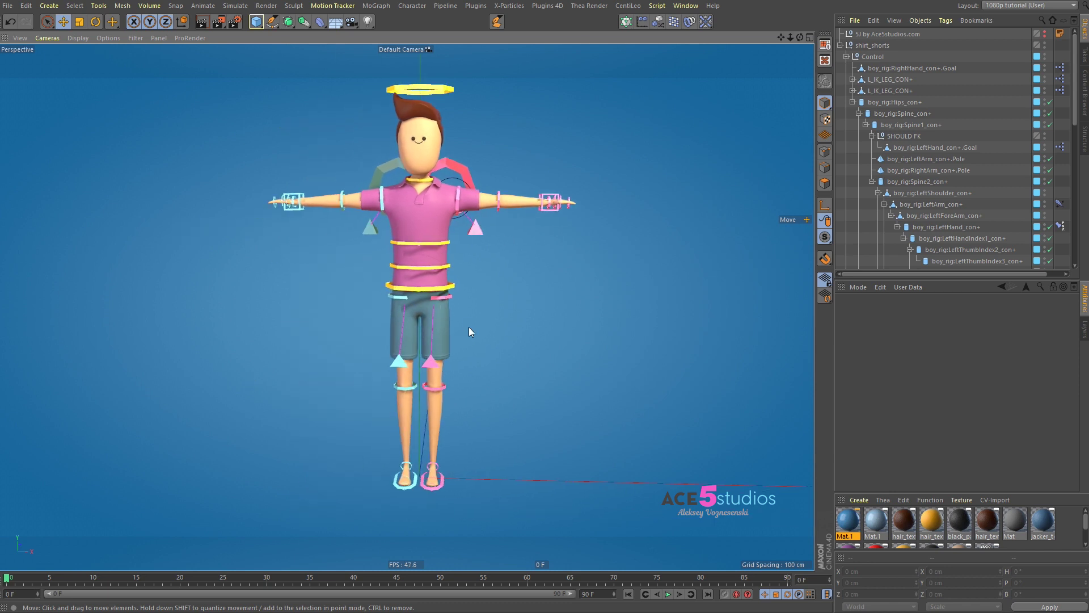